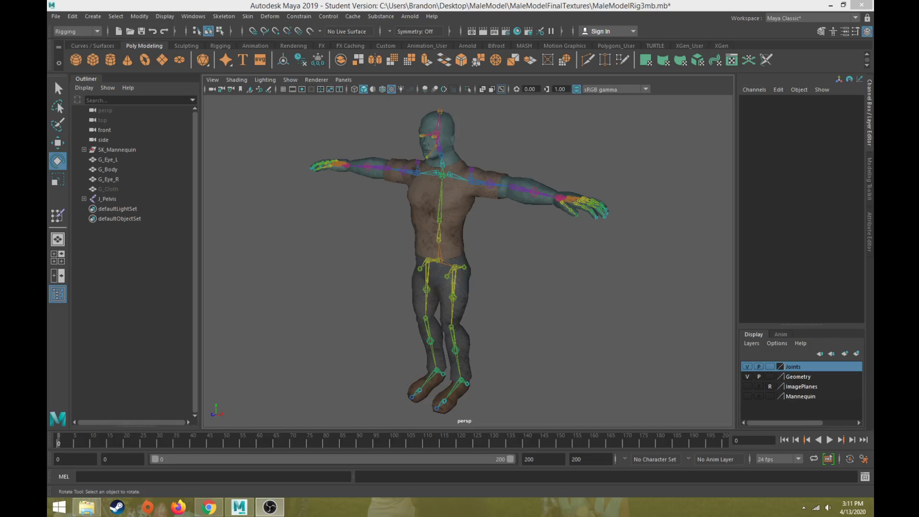
Unhide the G_Cloth mesh and frame it in the perspective view
left_click(124, 190)
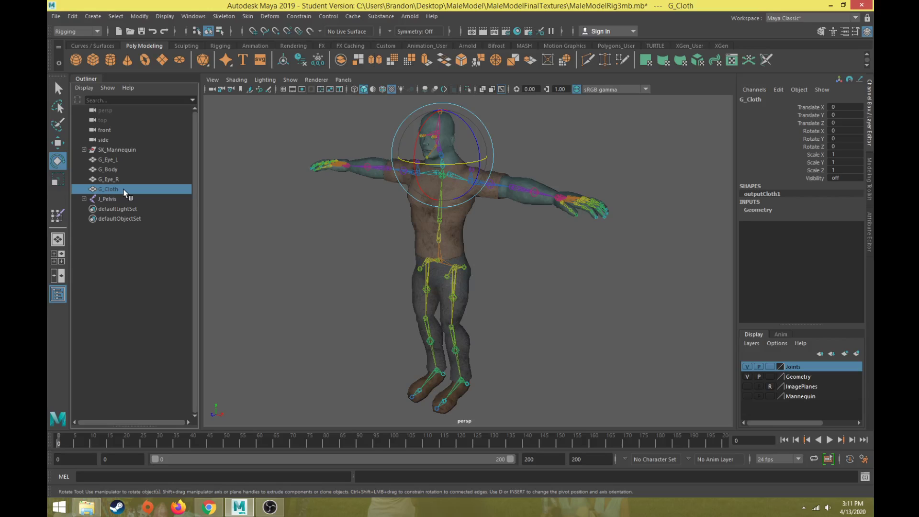
key("shift+h")
key("f")
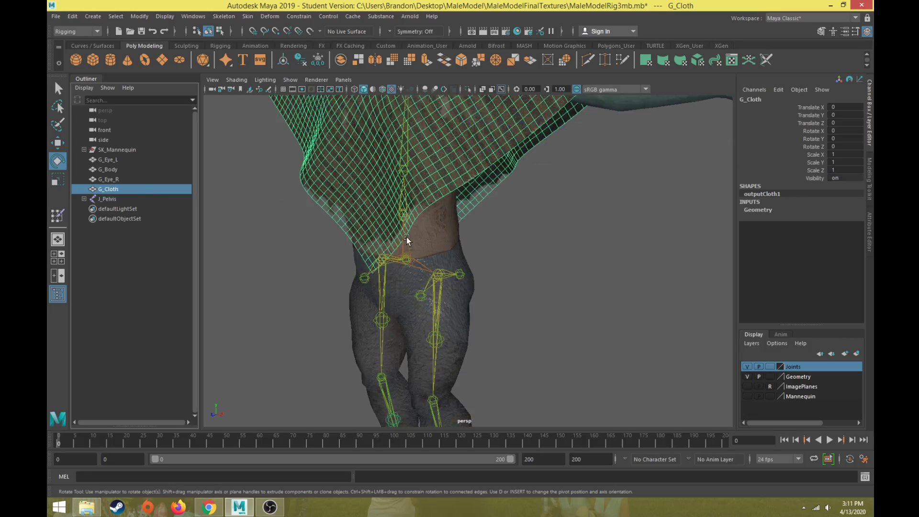
left_click(533, 350)
left_click_drag(533, 351, 590, 347, "alt")
middle_click_drag(590, 347, 533, 334, "alt")
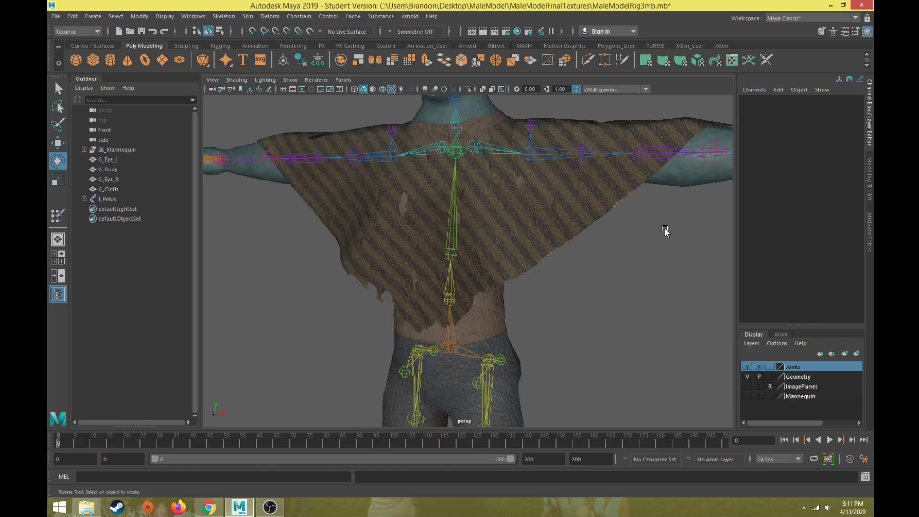
Hide the Joints display layer so the cloth and body can be seen without the skeleton
left_click(451, 345)
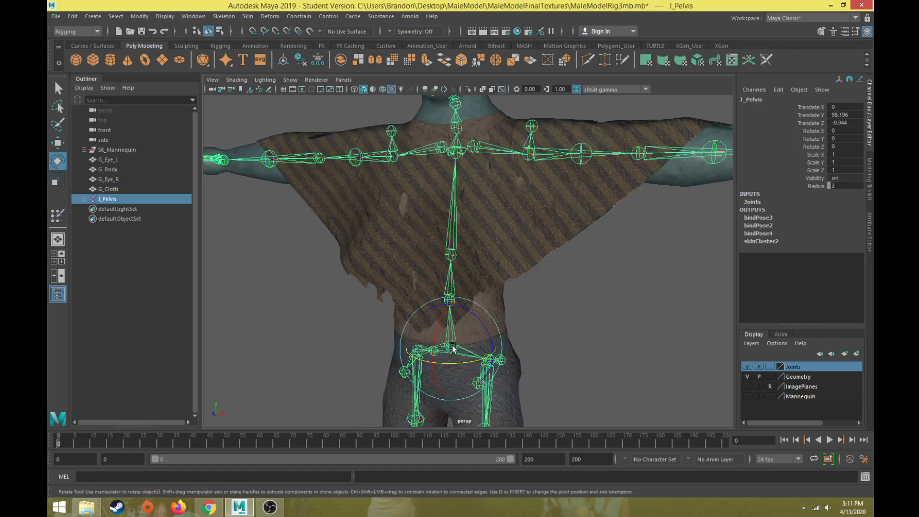
left_click(561, 206)
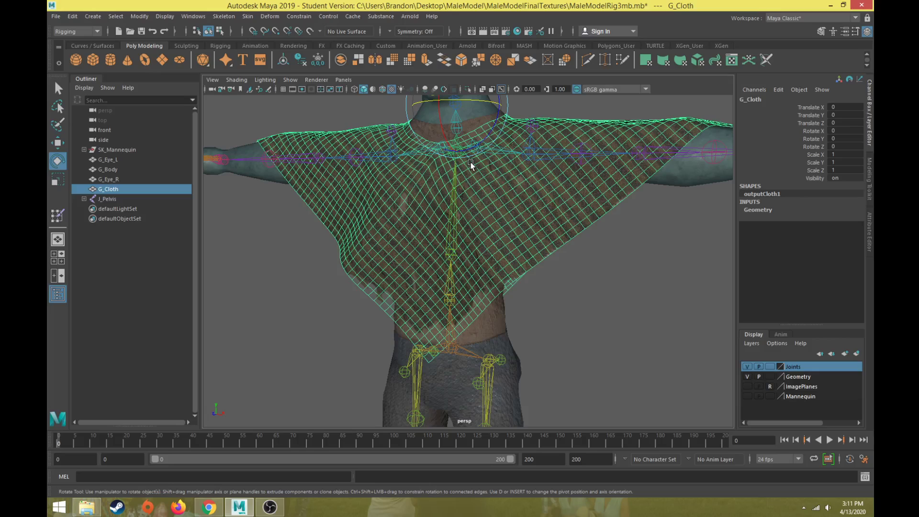
left_click(748, 366)
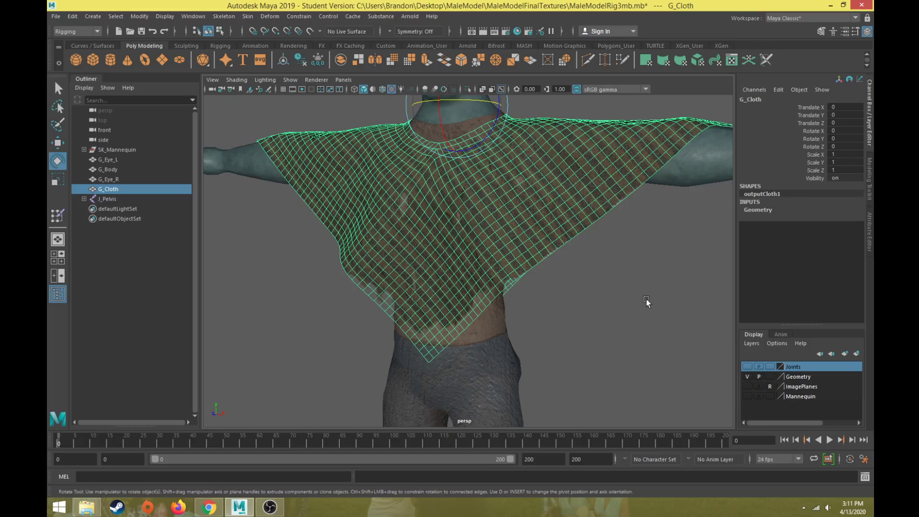
scroll(587, 284, "down", 4)
mouse_move(557, 278)
left_mouse_down("alt")
mouse_move(580, 312)
mouse_move(497, 307)
mouse_move(543, 281)
left_mouse_up("alt")
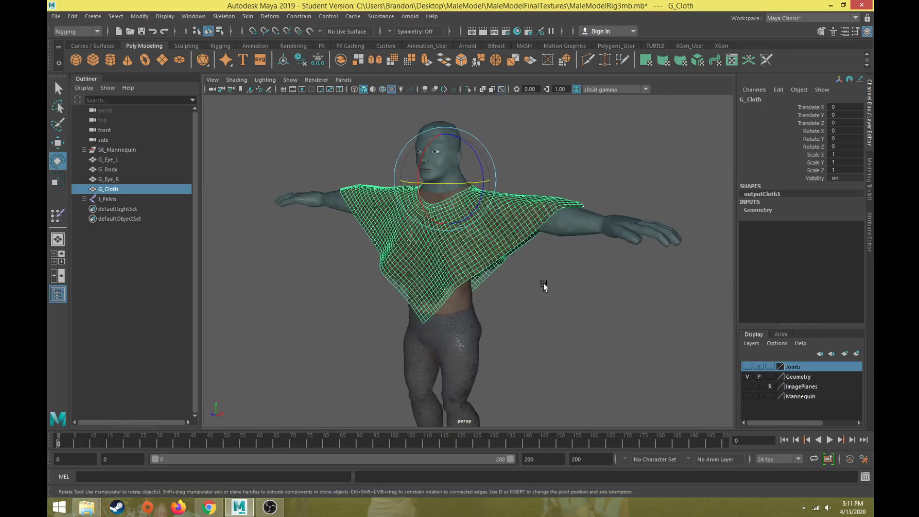
left_click(749, 377)
left_click(749, 377)
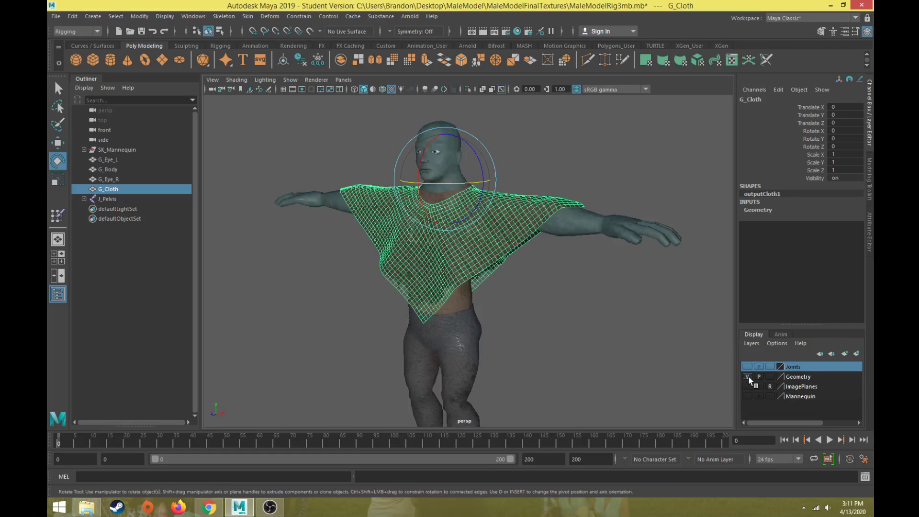
Hide the G_Body mesh and both eye meshes to isolate the cloth
left_click(461, 317)
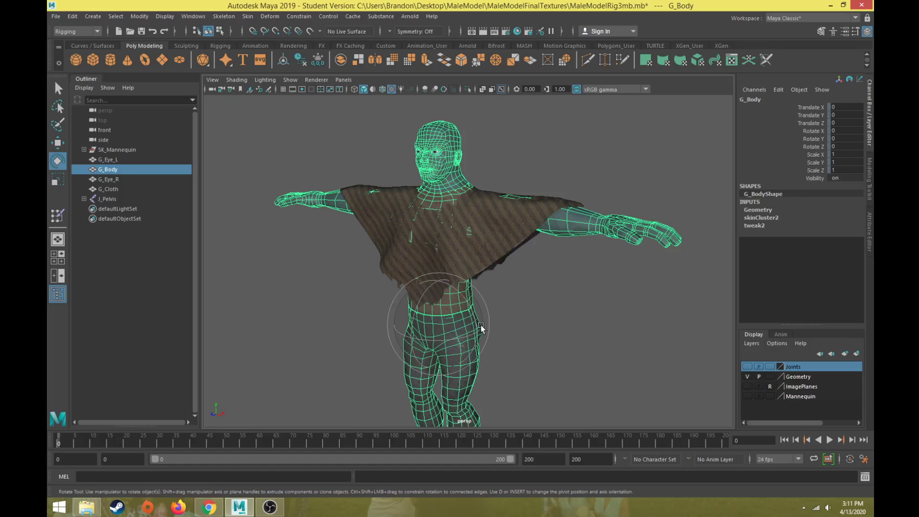
key("ctrl+h")
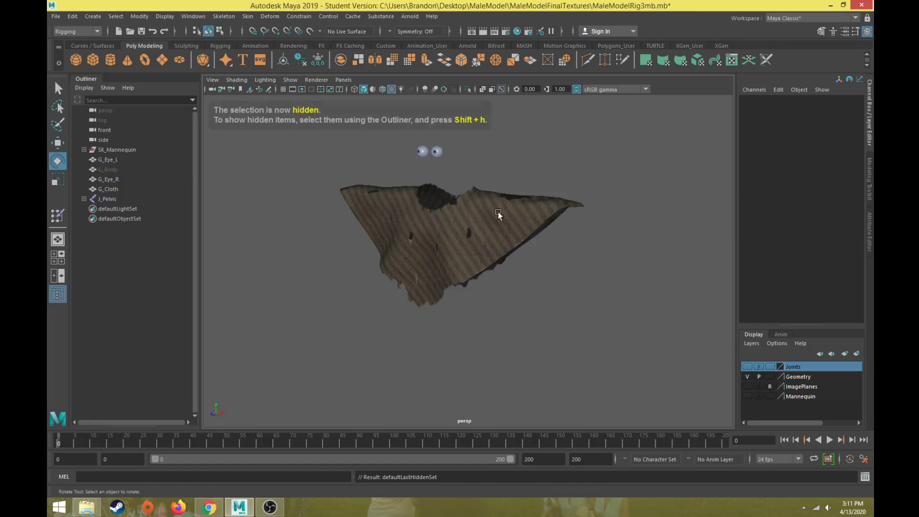
left_click_drag(415, 165, 436, 149)
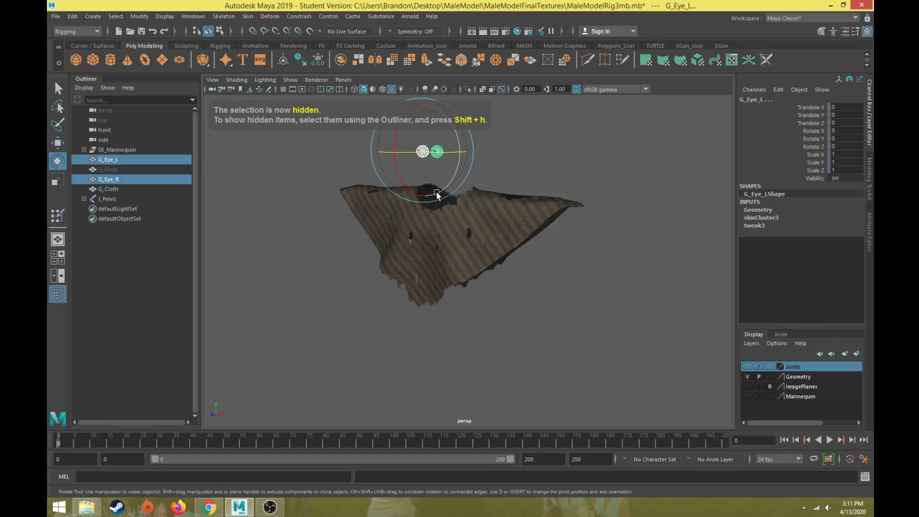
key("ctrl+h")
left_click_drag(418, 246, 414, 274, "alt")
scroll(411, 266, "up", 3)
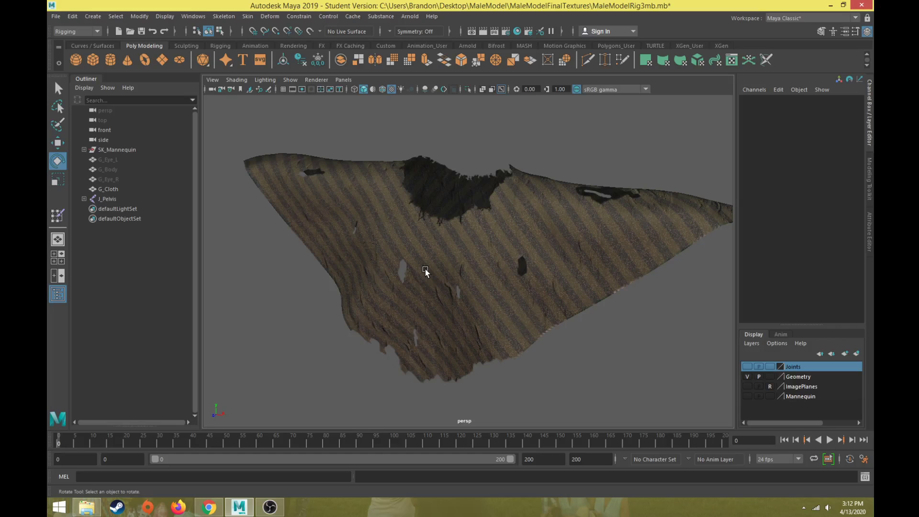
Show the Joints display layer again and unhide the G_Body mesh
left_click(426, 270)
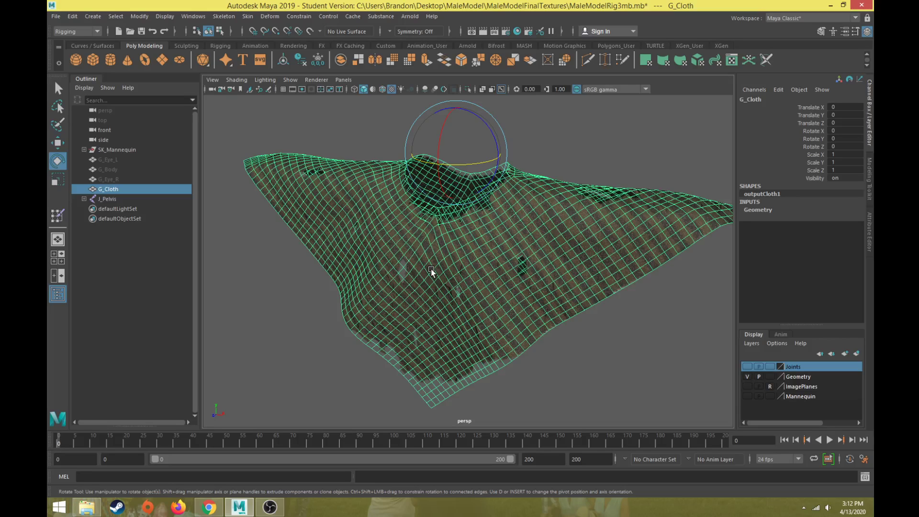
left_click(748, 366)
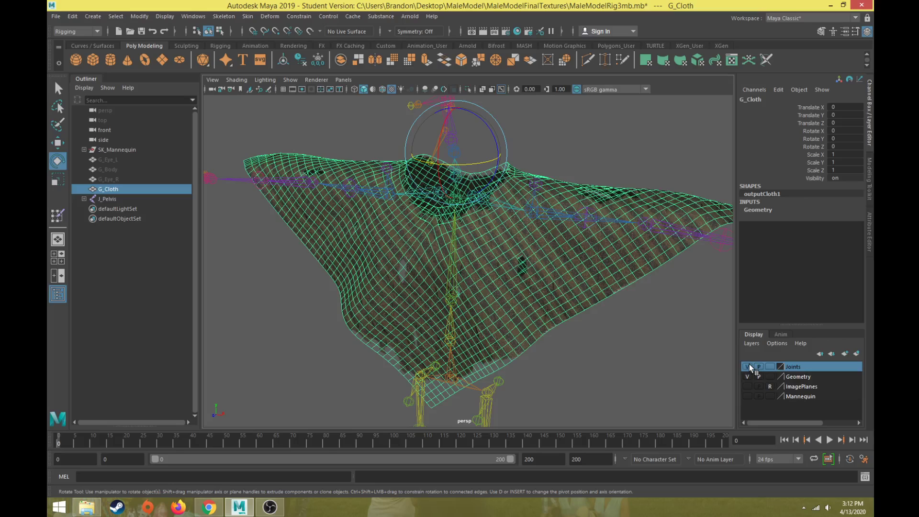
left_click_drag(567, 314, 508, 282, "alt")
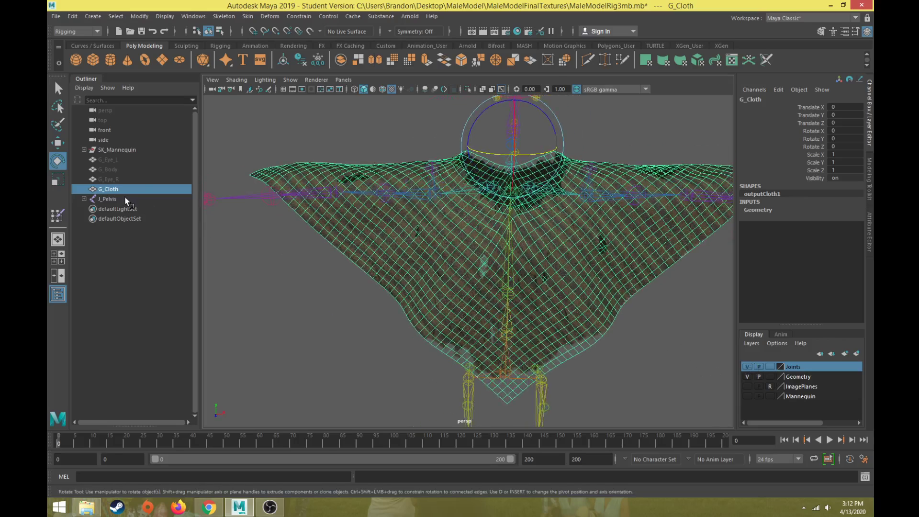
left_click(125, 169)
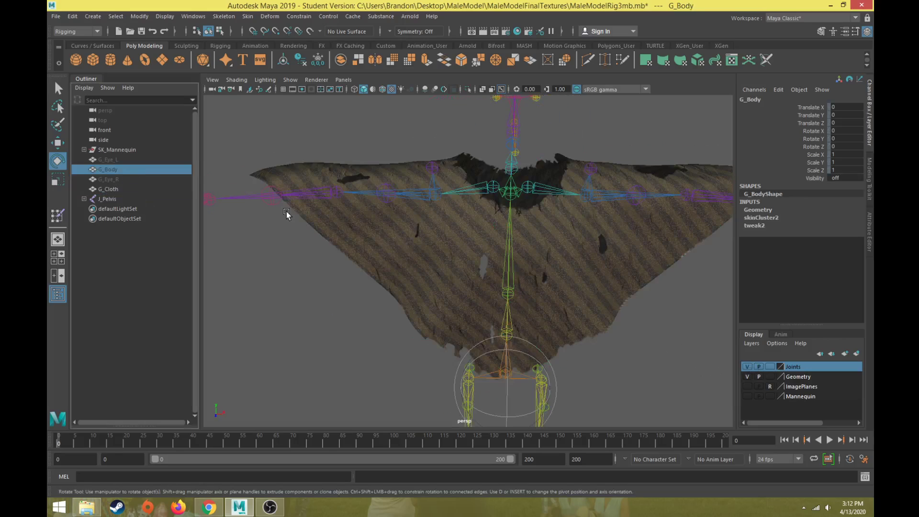
key("shift+h")
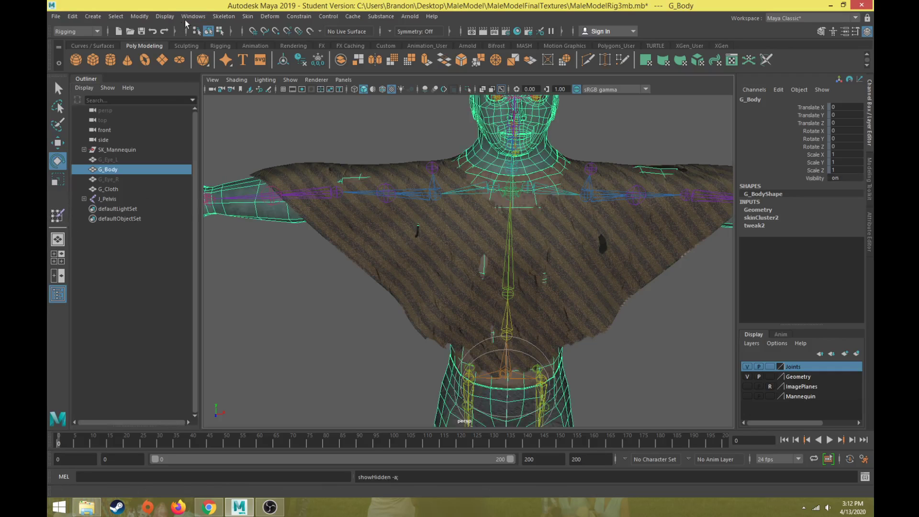
Start the Create Joints tool and display the front view in textured shading
left_click(224, 16)
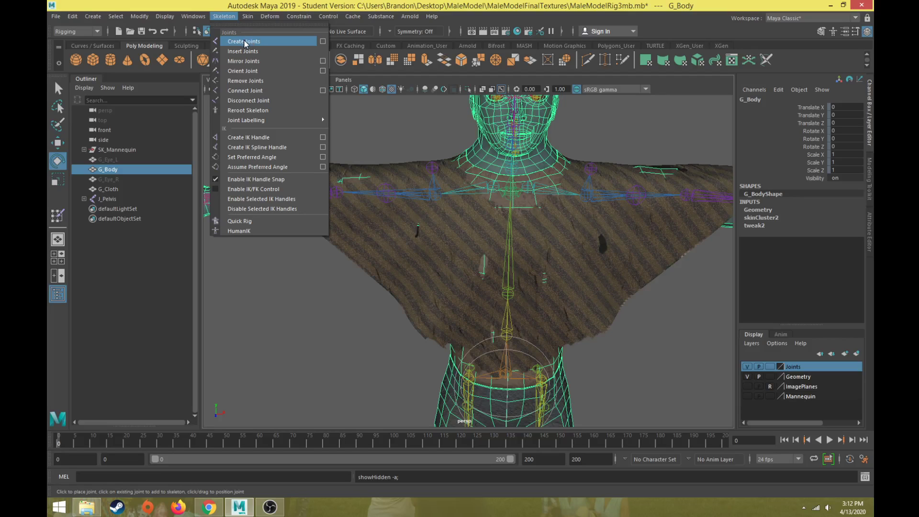
left_click(244, 42)
key("a")
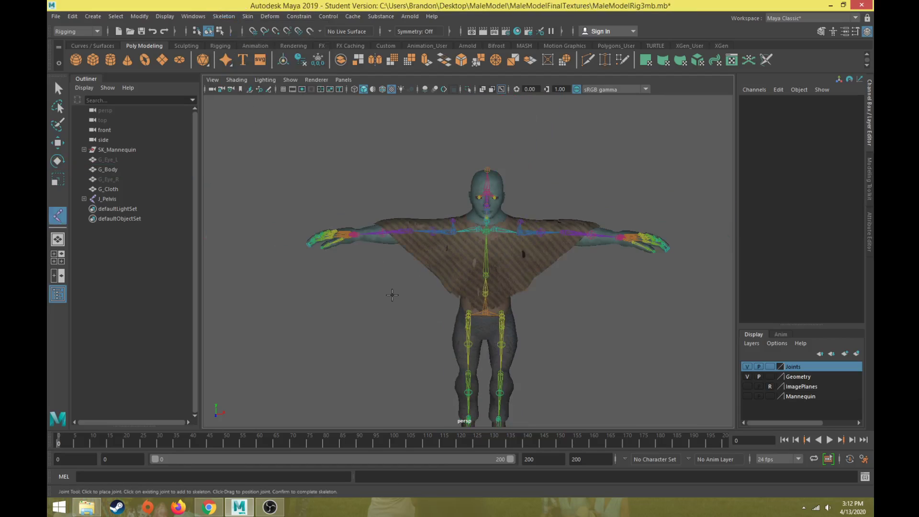
key("space")
key("space")
scroll(465, 311, "down", 2)
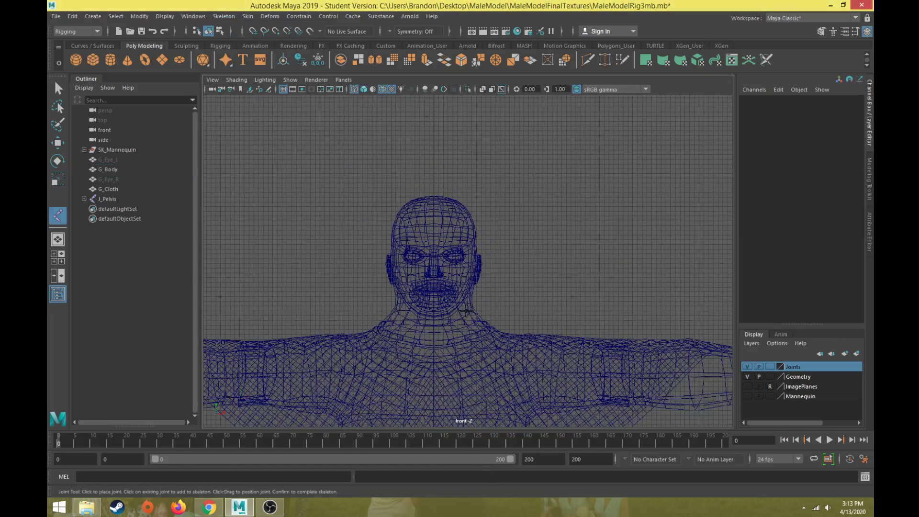
key("5")
key("6")
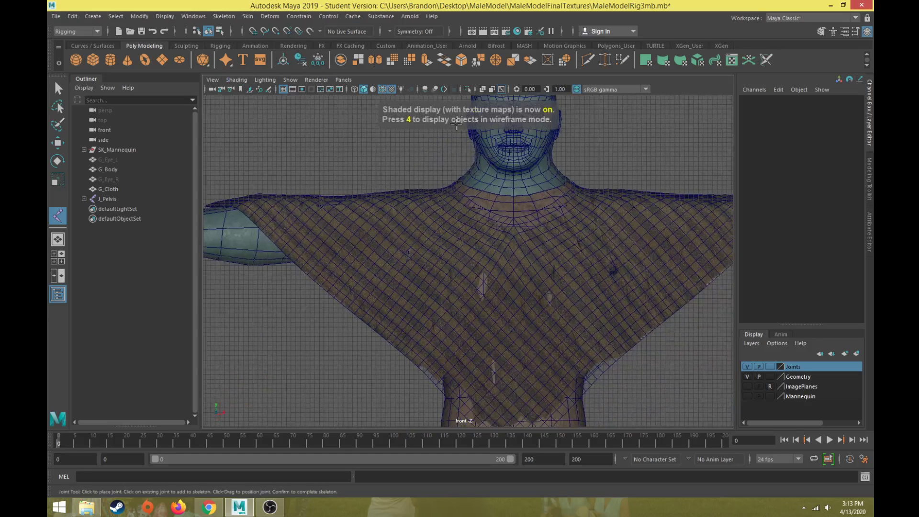
Enable the display of joints in the front view
left_click(237, 80)
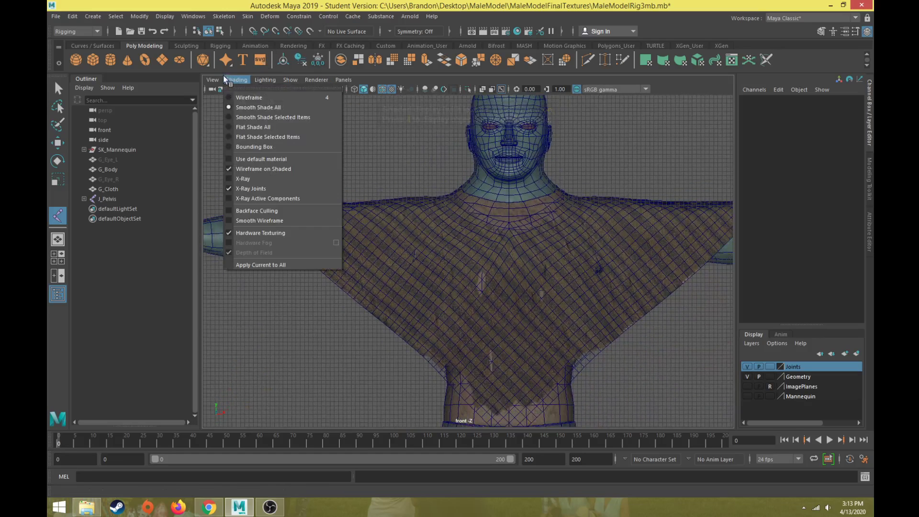
left_click(428, 138)
scroll(440, 168, "down", 2)
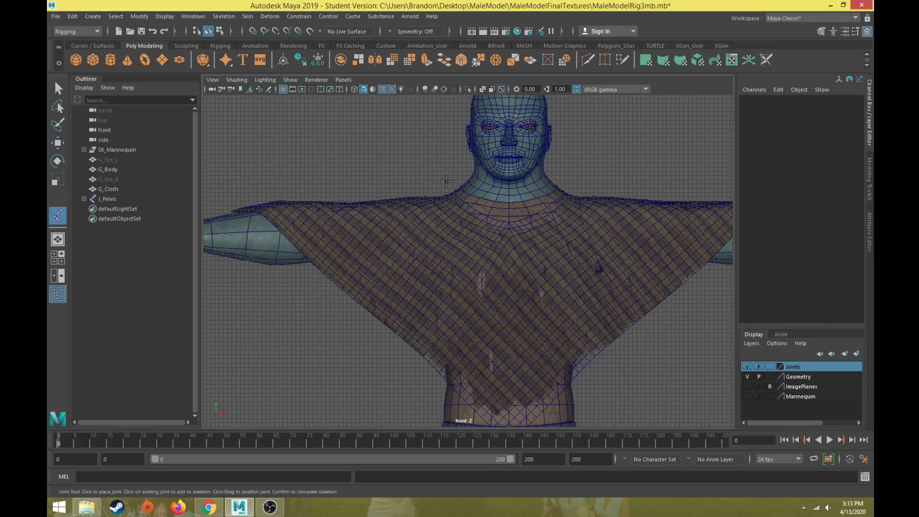
key("alt+x")
left_click(289, 78)
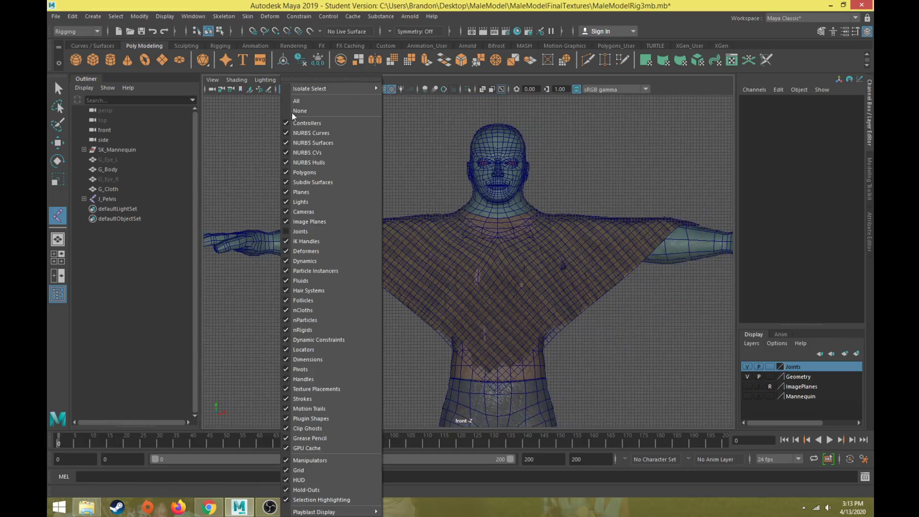
left_click(299, 232)
scroll(445, 263, "up", 4)
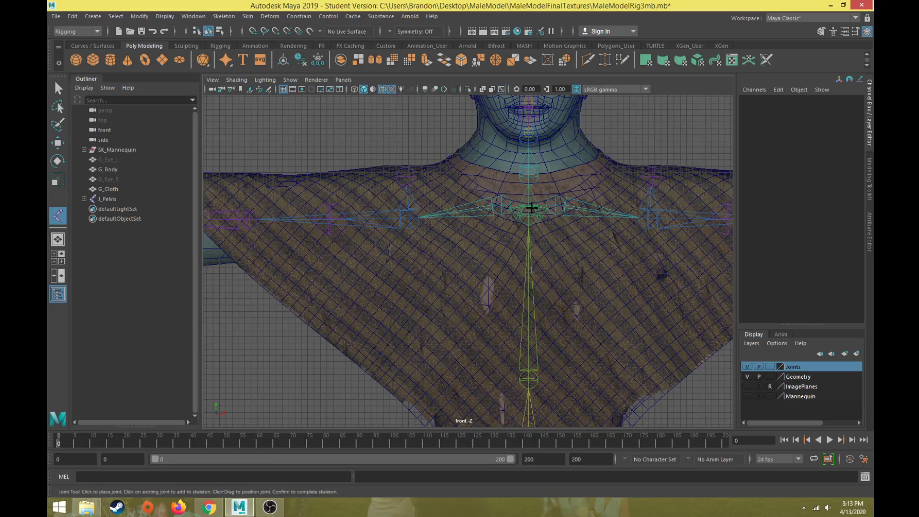
Create a single joint on the upper chest just below the neck with radius 5 and name it J_ClothRoot
left_click(529, 244)
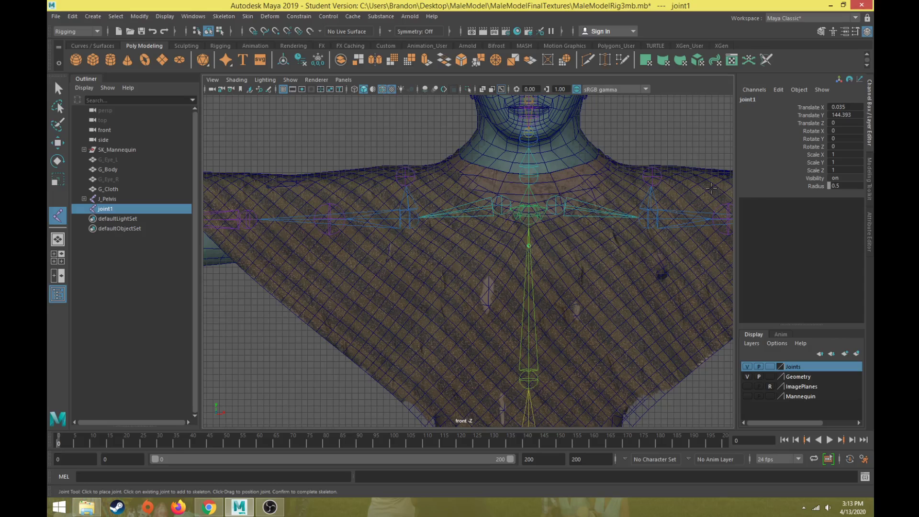
left_click(846, 186)
type("3")
key("Return")
type("5")
key("Return")
double_click(106, 209)
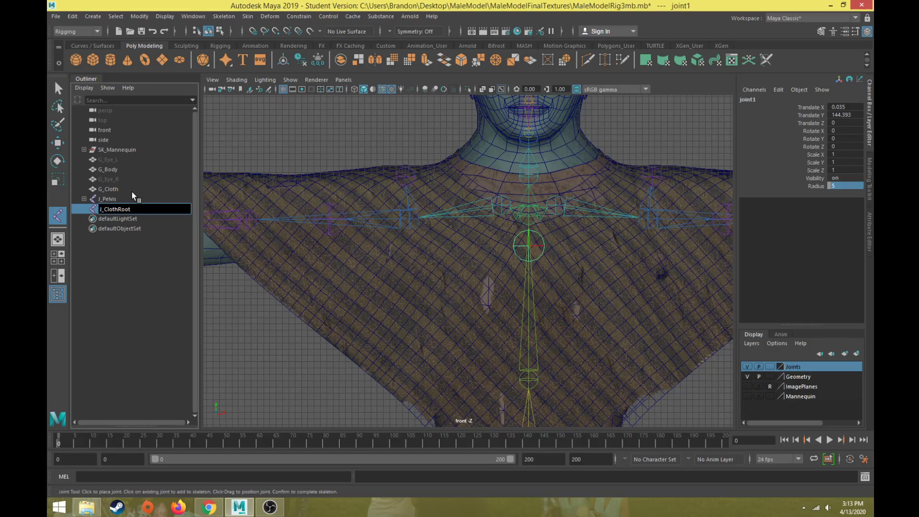
key("Return")
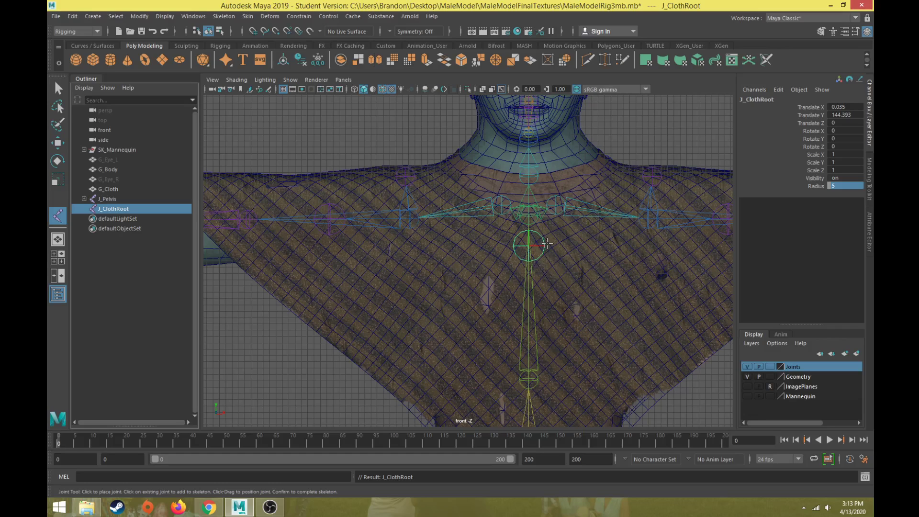
Move J_ClothRoot back along Z to about -1.843, roughly centring it inside the torso
key("space")
key("space")
left_click_drag(595, 216, 500, 177, "alt")
right_click_drag(236, 170, 415, 271, "alt")
middle_click_drag(415, 271, 507, 297, "alt")
mouse_move(507, 296)
left_mouse_down("alt")
mouse_move(525, 277)
mouse_move(505, 271)
mouse_move(500, 281)
left_mouse_up("alt")
key("w")
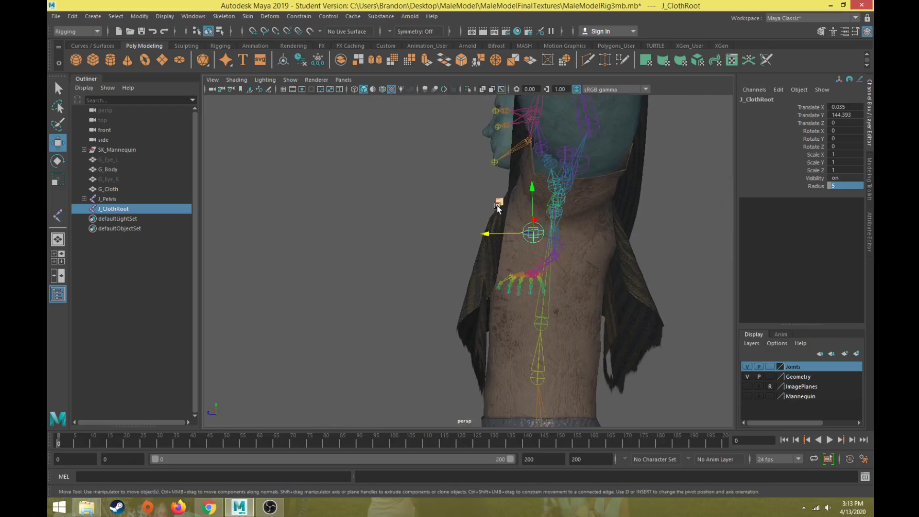
left_click_drag(491, 235, 634, 211)
left_click_drag(469, 300, 311, 273, "alt")
scroll(368, 299, "up", 3)
left_click_drag(367, 300, 455, 341, "alt")
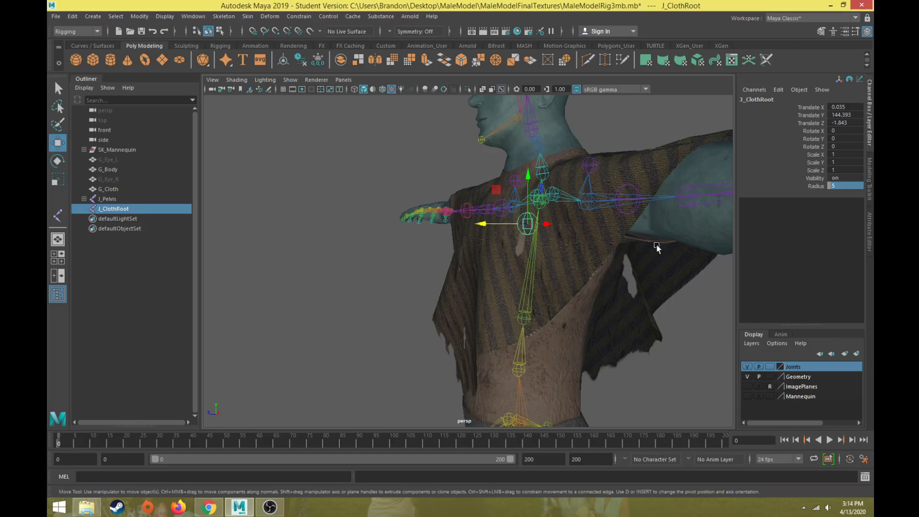
Hide the body mesh and the Joints display layer, keeping J_ClothRoot selected
left_click(670, 233)
key("ctrl+h")
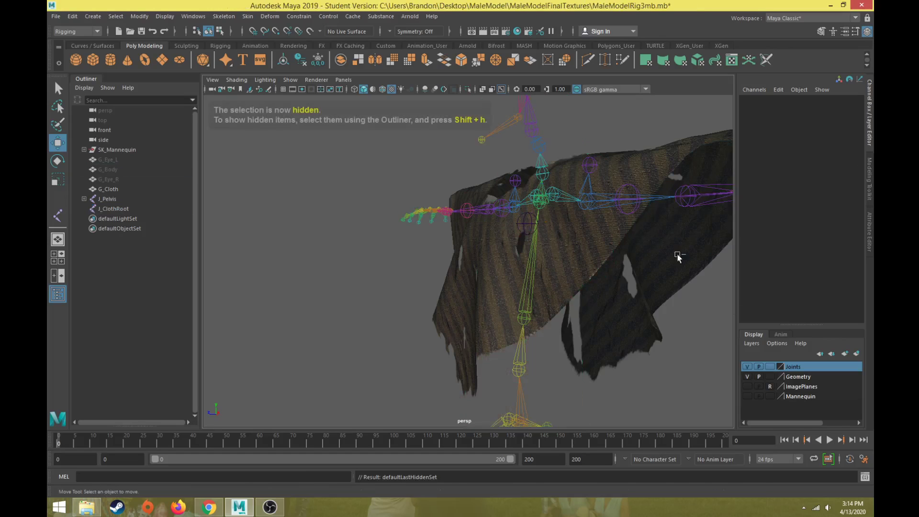
left_click(747, 367)
left_click(747, 366)
left_click(748, 366)
left_click(750, 366)
left_click(750, 366)
left_click(530, 222)
left_click_drag(541, 242, 555, 266, "alt")
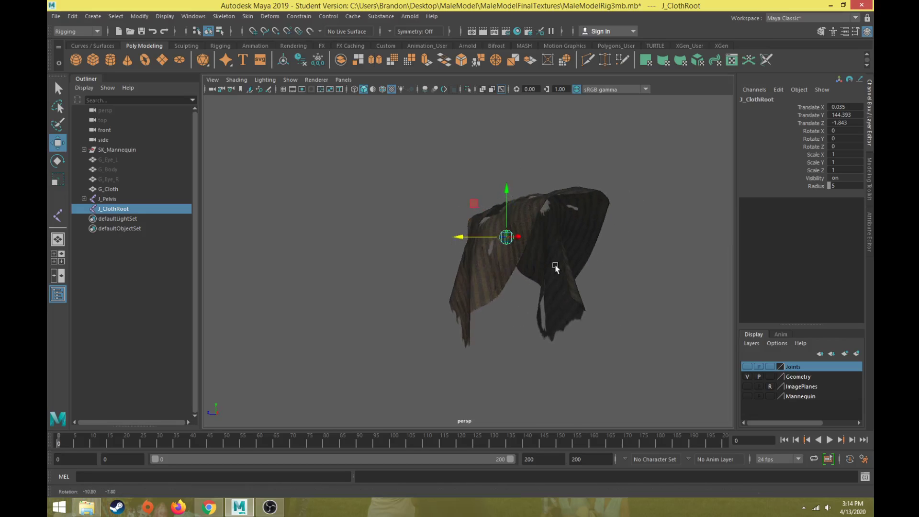
Examine the position of J_ClothRoot relative to the cloth in the side and perspective views
key("space")
key("space")
middle_click_drag(474, 188, 511, 293, "alt")
scroll(493, 363, "up", 2)
scroll(511, 291, "up", 1)
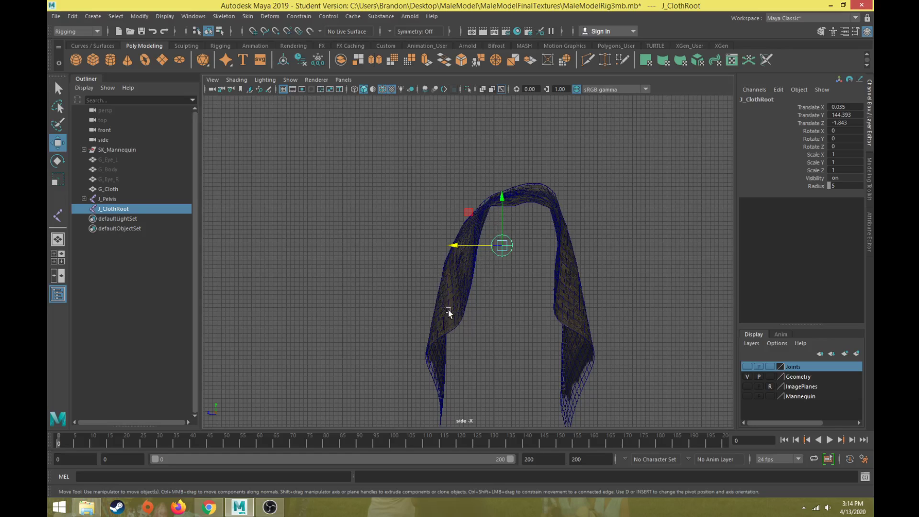
key("space")
key("space")
left_click_drag(523, 237, 585, 241, "alt")
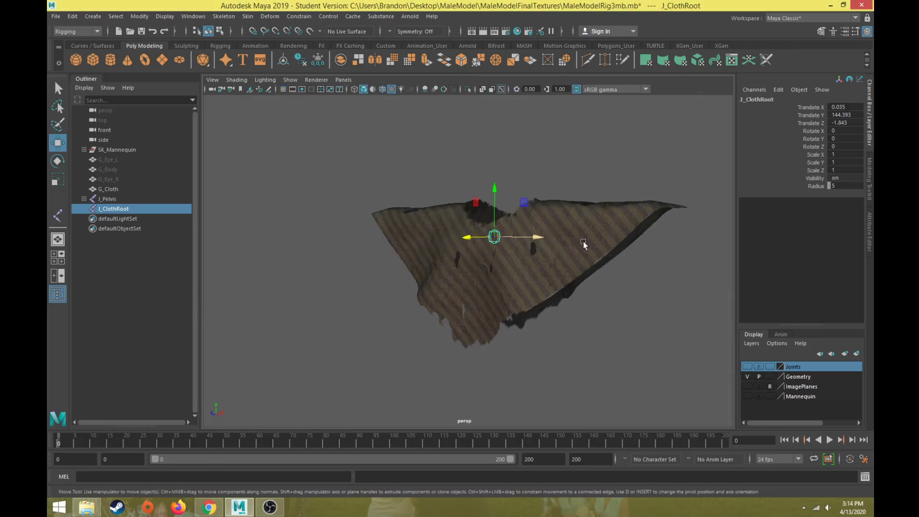
left_click_drag(492, 299, 583, 237, "alt")
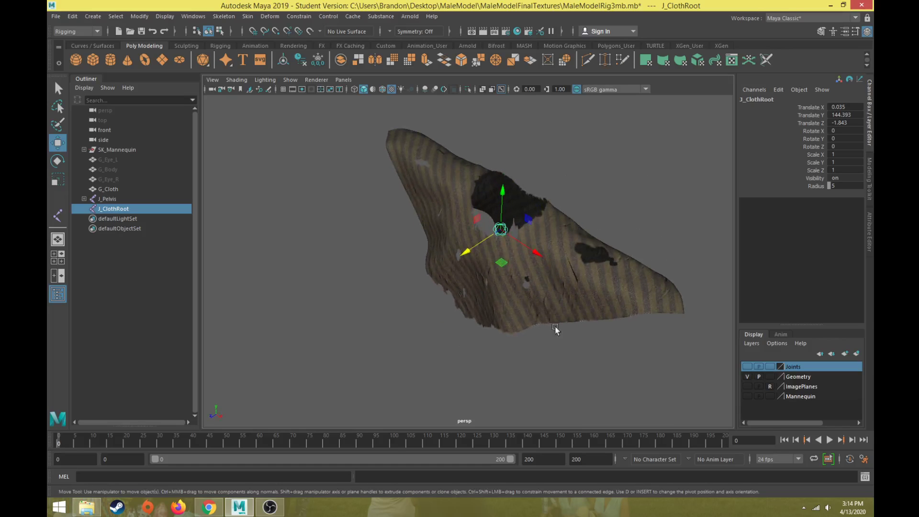
Duplicate J_ClothRoot and move the copy up and forward to the cloth's front neckline, about Y 150.8, Z 5.3
left_click_drag(491, 261, 526, 264, "alt")
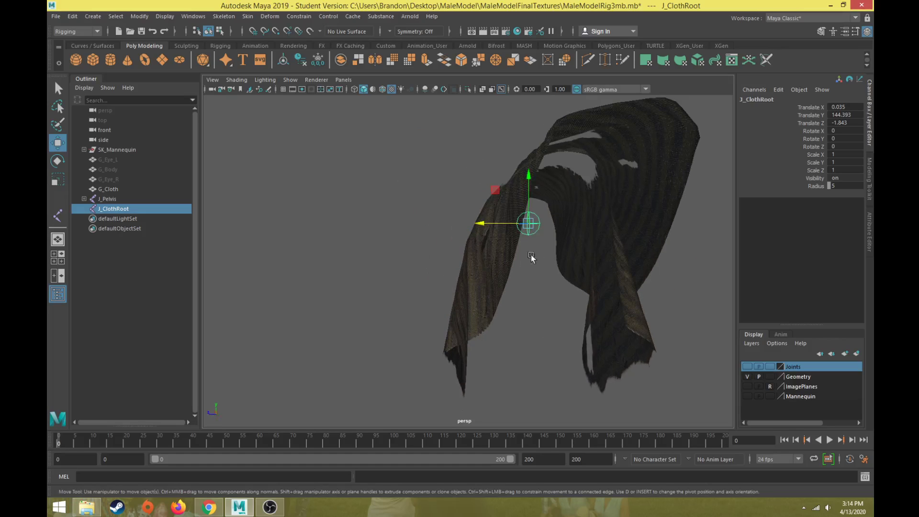
key("ctrl+d")
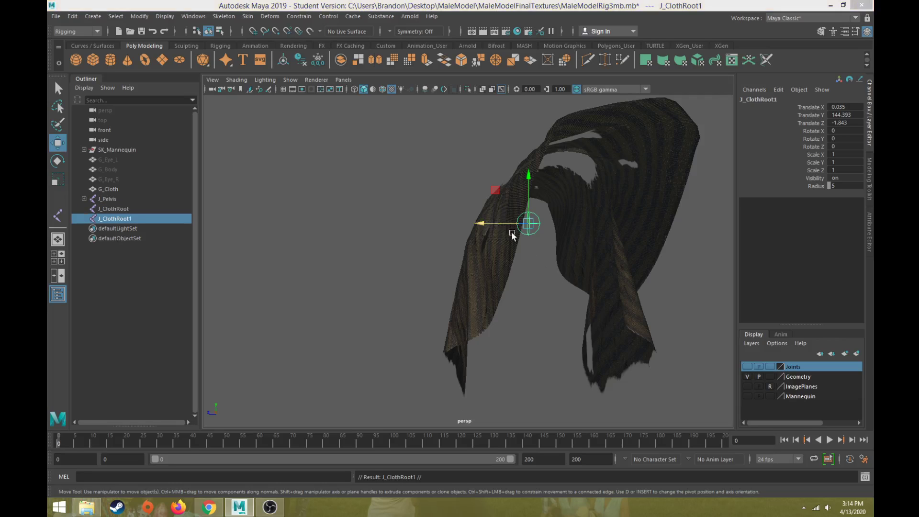
key("space")
key("space")
middle_click_drag(480, 227, 441, 170)
left_click_drag(441, 171, 438, 169)
key("space")
key("space")
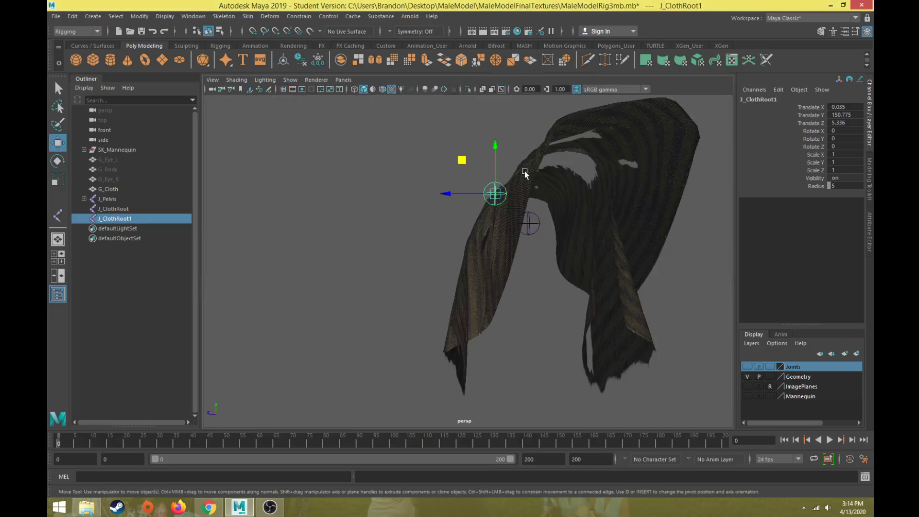
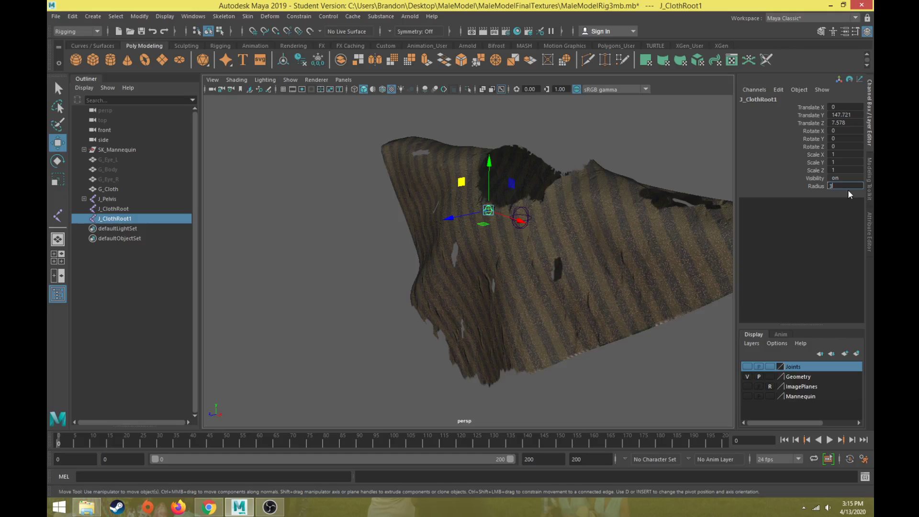
Duplicate the front neckline joint three times down the cloth's front centre line, placing the last at the hem, about Y 107, Z 12.7
left_click_drag(452, 219, 444, 261, "alt")
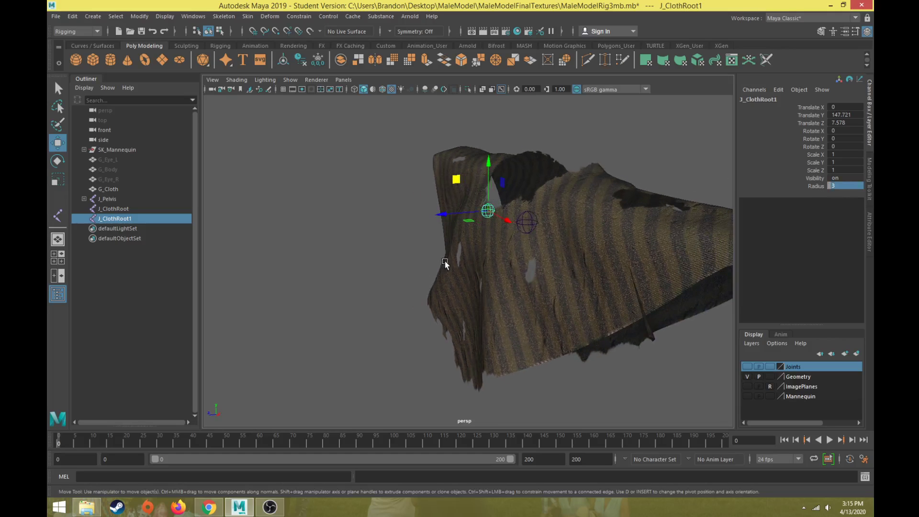
key("ctrl+d")
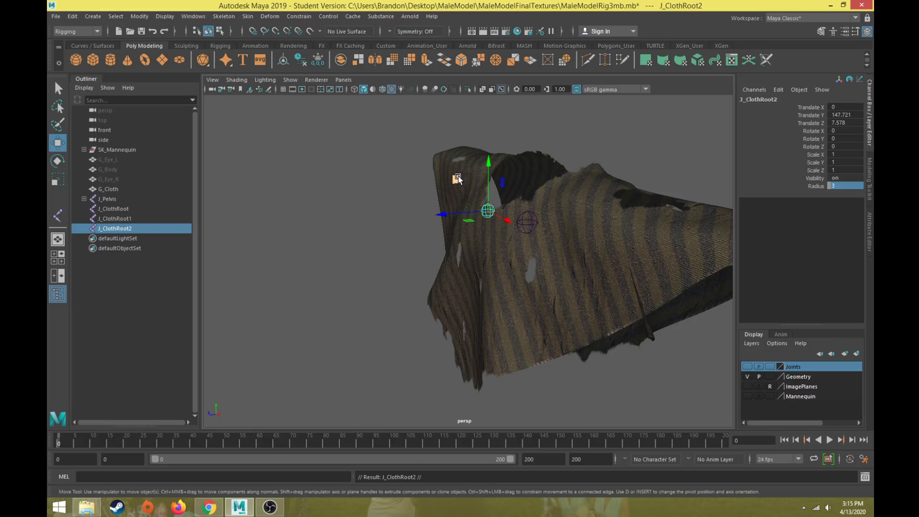
left_click_drag(457, 180, 468, 273)
key("ctrl+d")
left_click_drag(450, 229, 433, 365)
key("ctrl+d")
left_click_drag(434, 365, 455, 333, "alt")
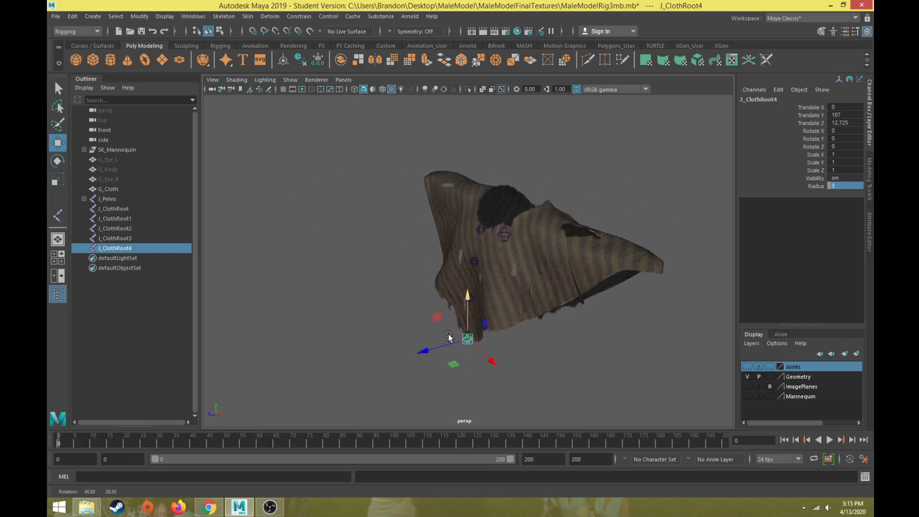
Duplicate the front neckline joint and move the copy to the back of the neckline, about Y 152.5, Z -16
left_click(482, 229)
left_click_drag(492, 250, 503, 231, "alt")
key("ctrl+d")
left_click_drag(504, 230, 508, 159, "alt")
scroll(472, 271, "up", 6)
middle_click_drag(508, 161, 530, 153)
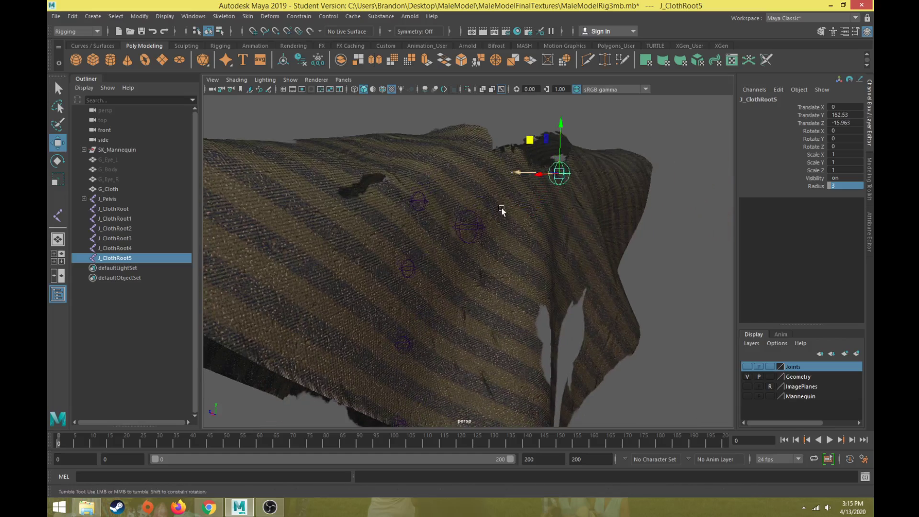
Duplicate the back neckline joint and lower the copy onto the upper back, about Y 140.4, Z -17.6
left_click_drag(501, 209, 559, 156, "alt")
key("ctrl+d")
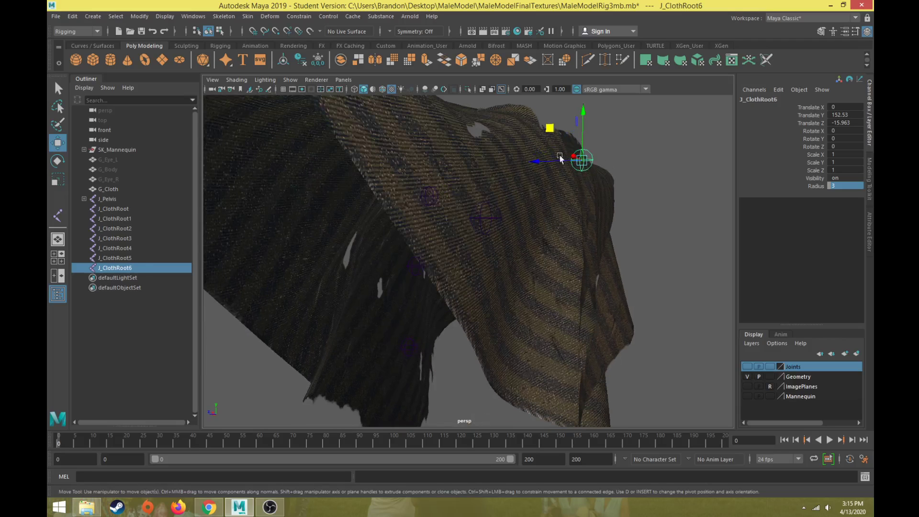
middle_click_drag(560, 158, 551, 148)
left_click_drag(562, 207, 392, 215, "alt")
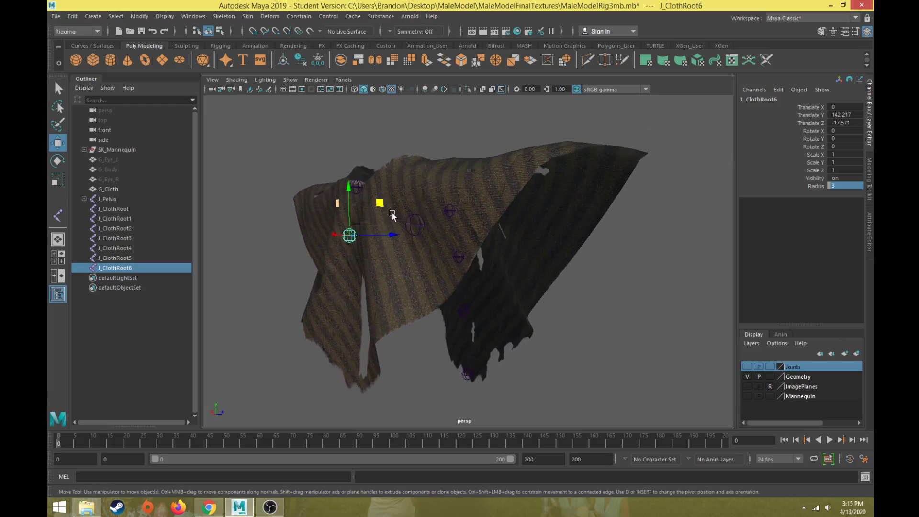
left_click_drag(346, 186, 348, 195)
left_click_drag(364, 195, 331, 250, "alt")
Duplicate the upper-back joint twice down the back's centre line, placing the copies at about Y 126 and at the hem at about Y 109
key("ctrl+d")
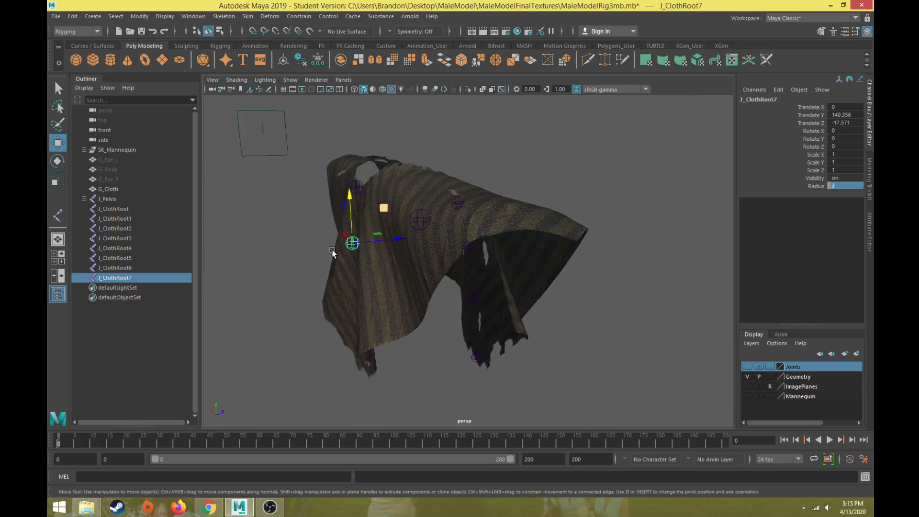
middle_click_drag(332, 250, 435, 182, "alt")
scroll(436, 179, "up", 4)
left_click_drag(432, 115, 432, 196)
left_click_drag(432, 196, 400, 175, "alt")
key("ctrl+d")
left_click_drag(439, 206, 452, 226, "alt")
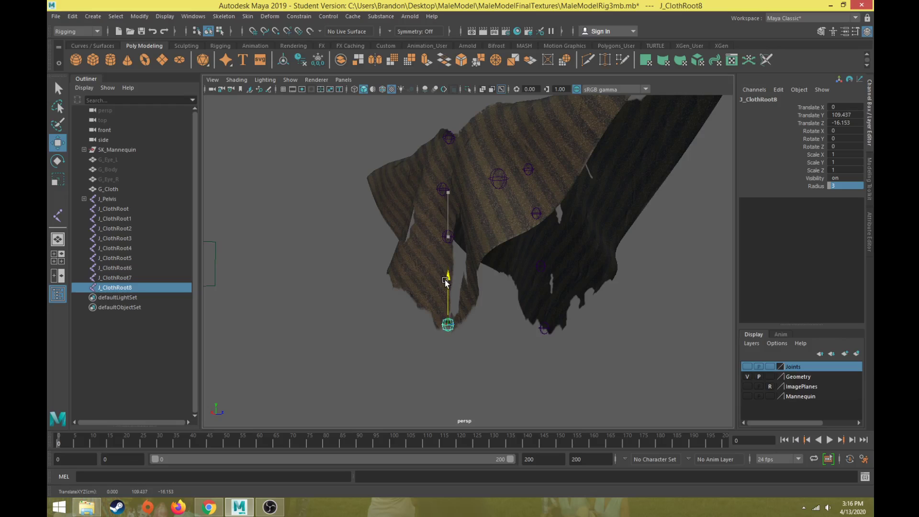
left_click(448, 236)
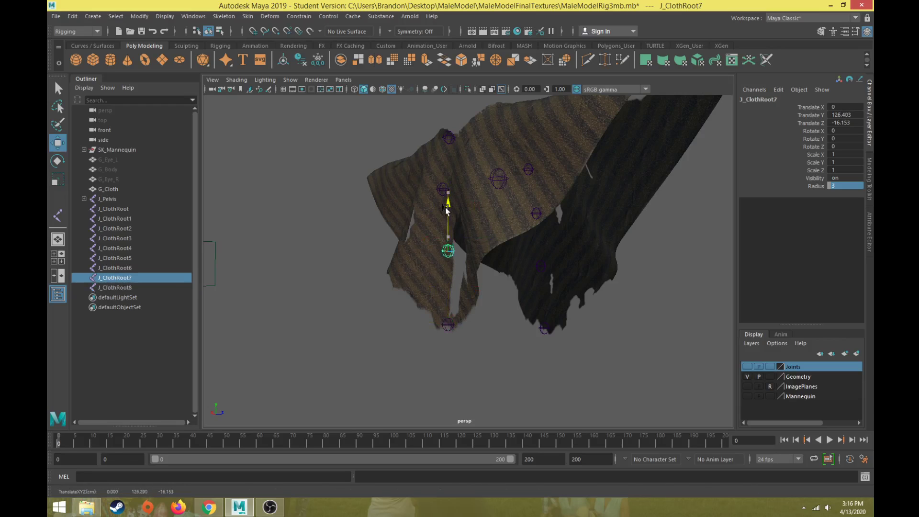
left_click_drag(448, 247, 380, 222, "alt")
Duplicate J_ClothRoot, move the copy to the shoulder edge of the neckline at about X 12.1, Y 159.2, and set its radius to 3
left_click(466, 233)
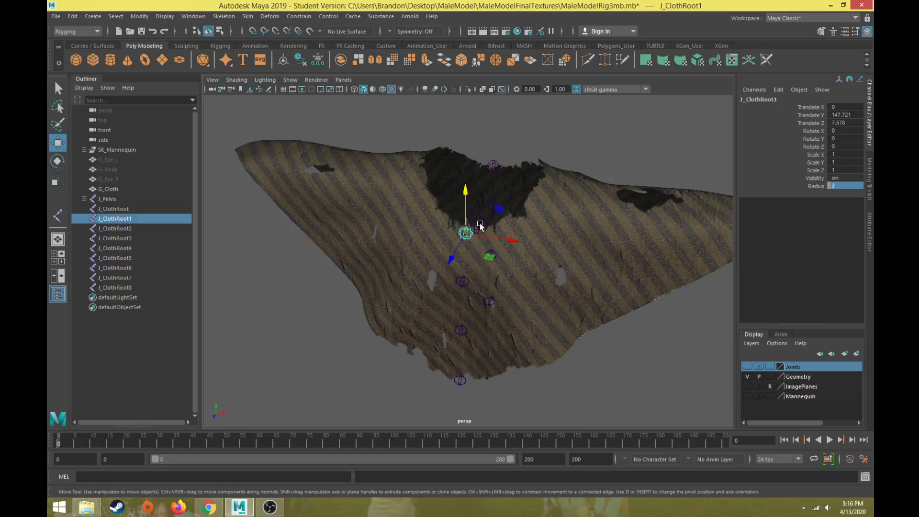
left_click(479, 223)
key("ctrl+d")
left_click_drag(477, 181, 562, 132)
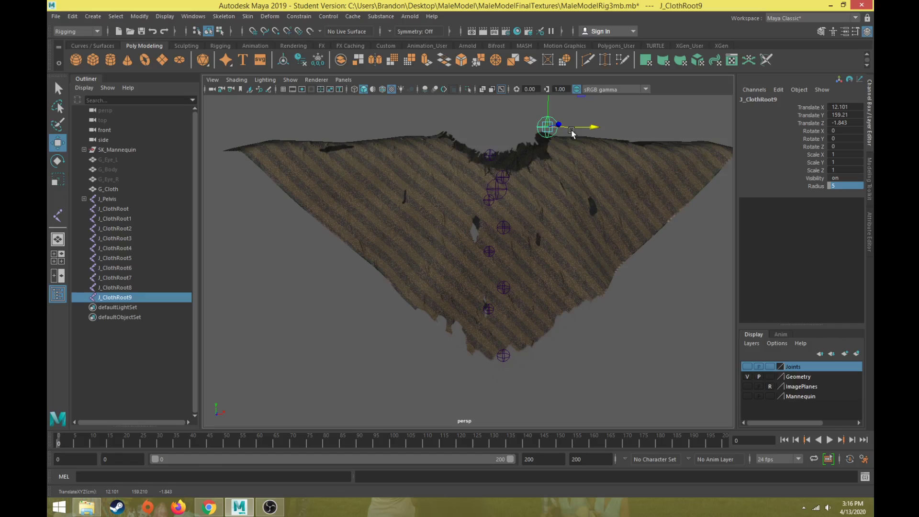
middle_click_drag(571, 131, 526, 173, "alt")
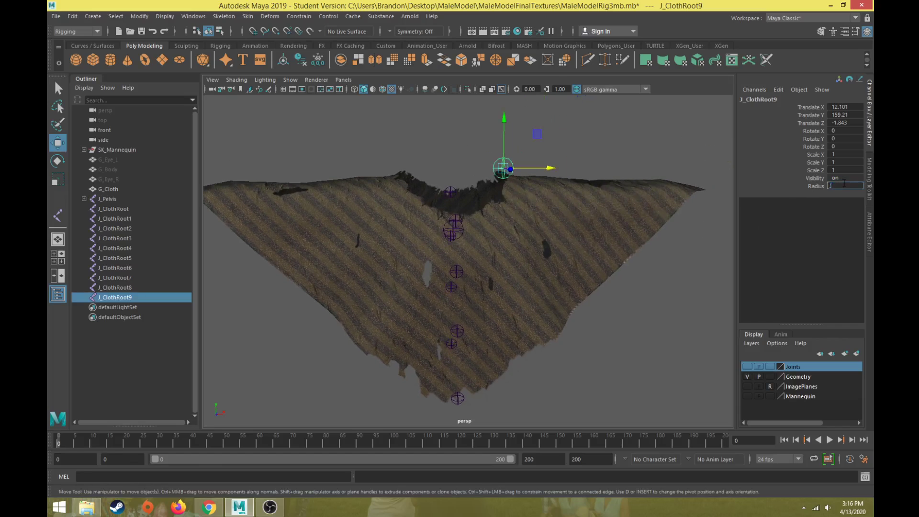
left_click_drag(574, 158, 488, 189, "alt")
Duplicate the shoulder joint twice outward along the cloth's upper edge, to about X 28.9, Y 156.8 and X 43.1, Y 155.2
key("ctrl+d")
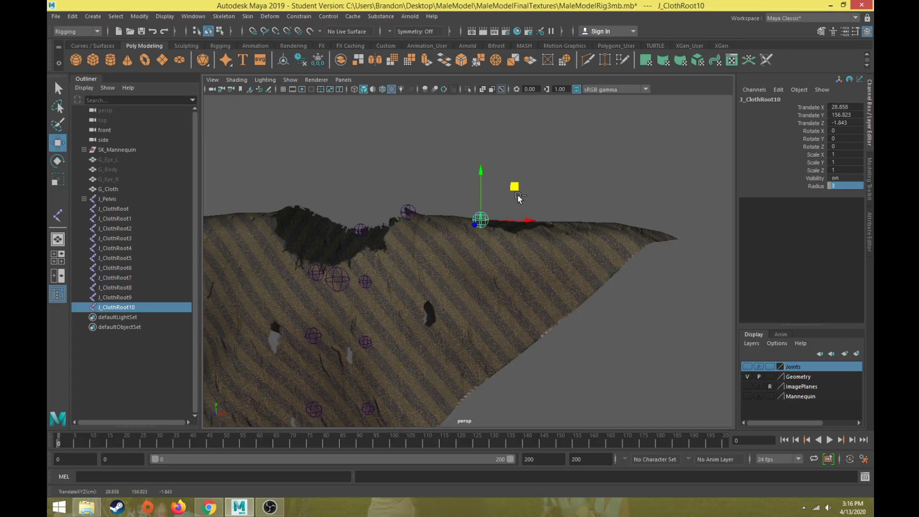
key("ctrl+d")
left_click_drag(517, 190, 456, 274)
left_click_drag(526, 172, 531, 183)
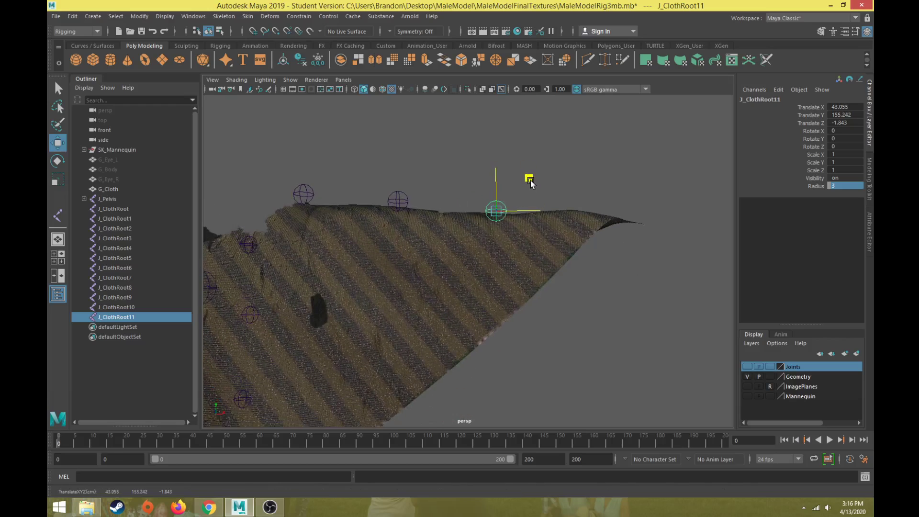
Refine the three shoulder joints against the cloth surface, moving J_ClothRoot9 to about Z -4.9 and J_ClothRoot11 to about Z -5.7
left_click(398, 202)
left_click_drag(431, 170, 430, 177)
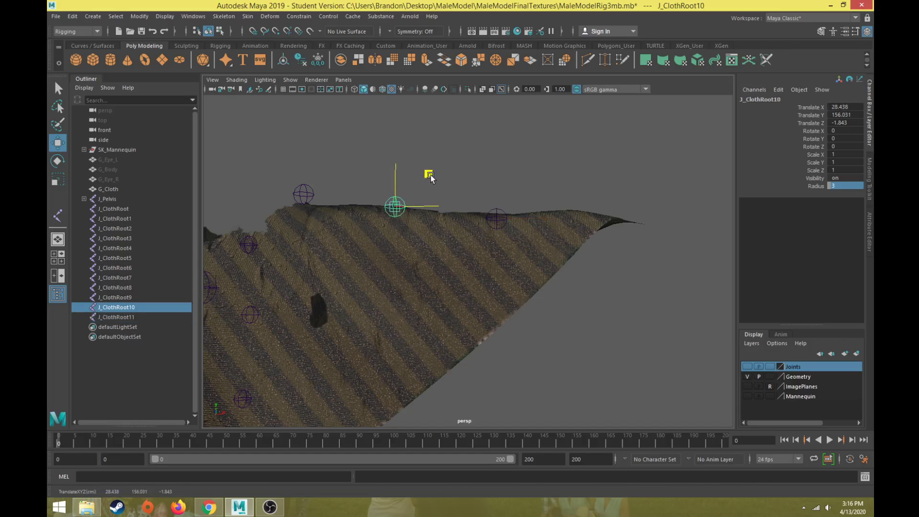
left_click_drag(436, 210, 429, 286, "alt")
left_click(493, 293)
left_click_drag(472, 259, 459, 256)
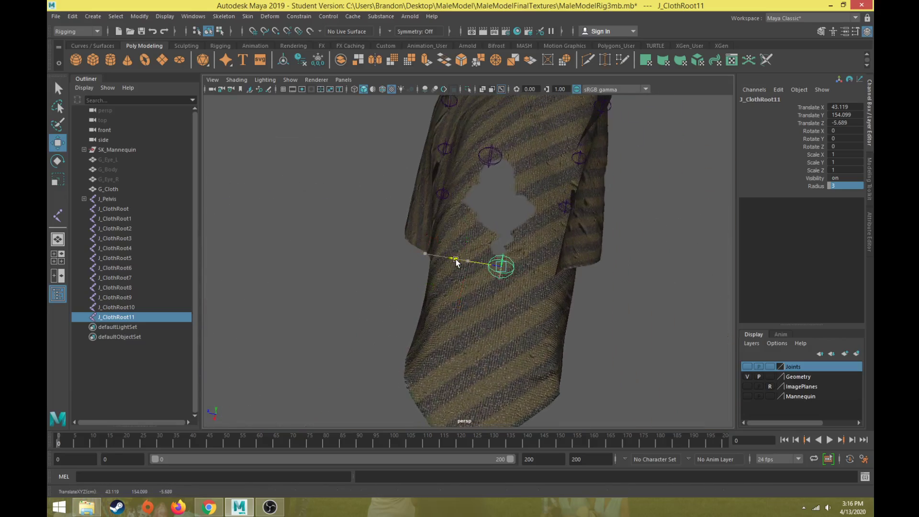
left_click(487, 154)
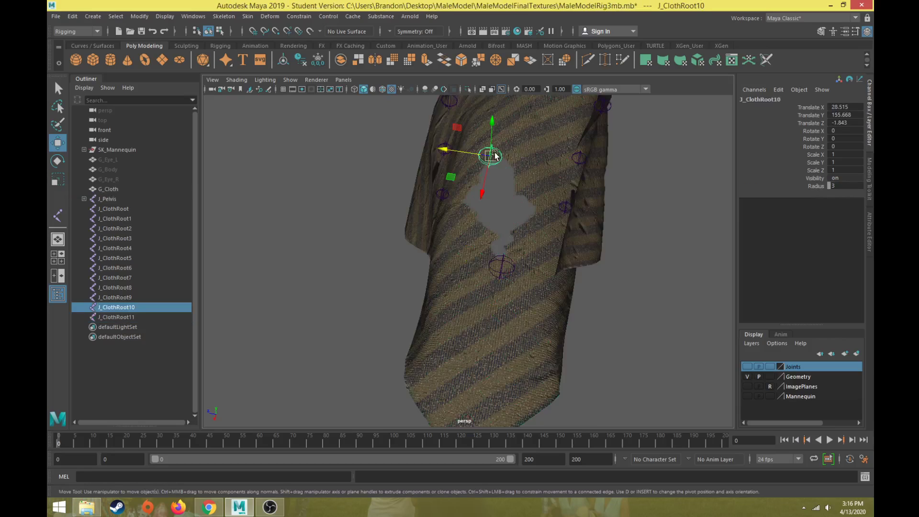
left_click_drag(487, 154, 483, 242, "alt")
left_click(450, 200)
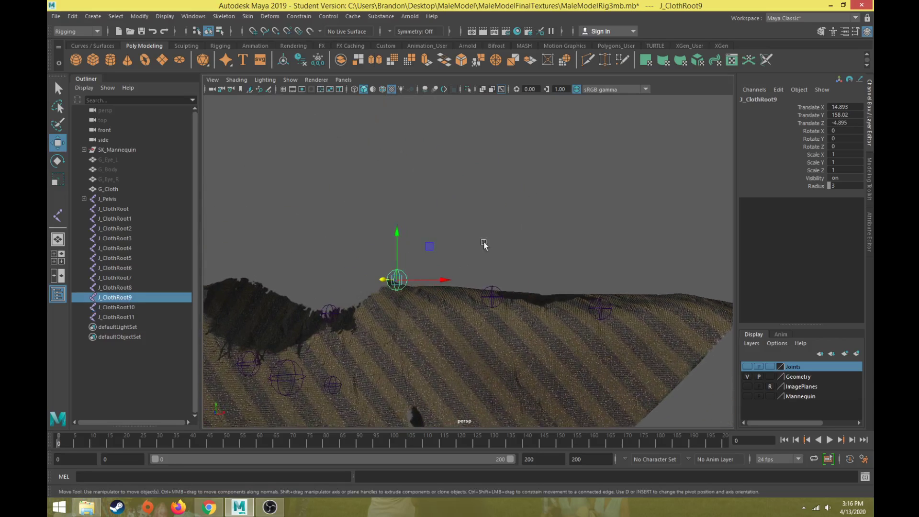
Extend the shoulder row with two more duplicated joints, placing the outermost at the cloth's side tip, about X 64, Y 154, Z -5.1
left_click_drag(427, 252, 445, 340, "alt")
left_click(506, 304)
left_click(513, 284)
mouse_move(510, 300)
left_mouse_down("shift")
mouse_move(588, 310)
mouse_move(537, 317)
mouse_move(468, 207)
mouse_move(460, 164)
mouse_move(494, 188)
mouse_move(508, 180)
mouse_move(543, 201)
mouse_move(411, 271)
mouse_move(583, 297)
mouse_move(574, 269)
mouse_move(592, 259)
mouse_move(542, 270)
left_mouse_up("shift")
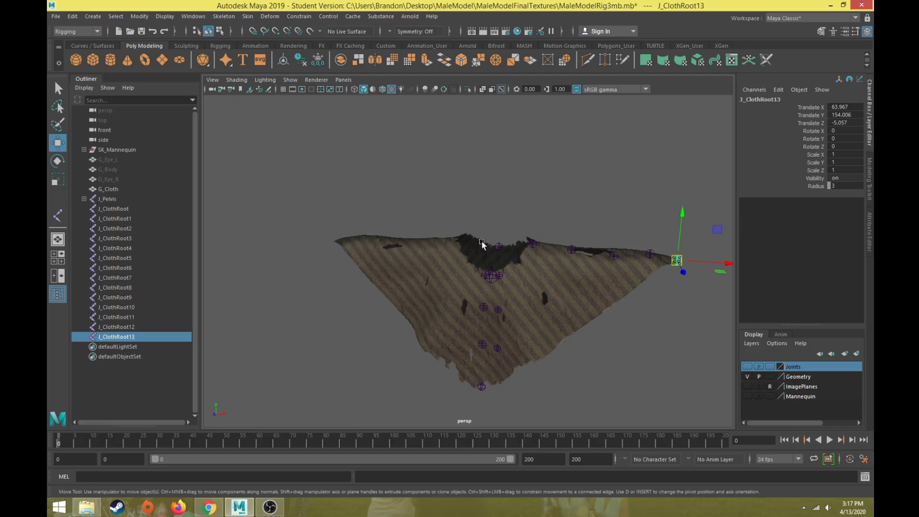
Duplicate J_ClothRoot1 and move the copy sideways along the front neckline to about X 9.7, Y 150.6, Z 6
left_click_drag(482, 244, 556, 244, "alt")
scroll(546, 283, "up", 5)
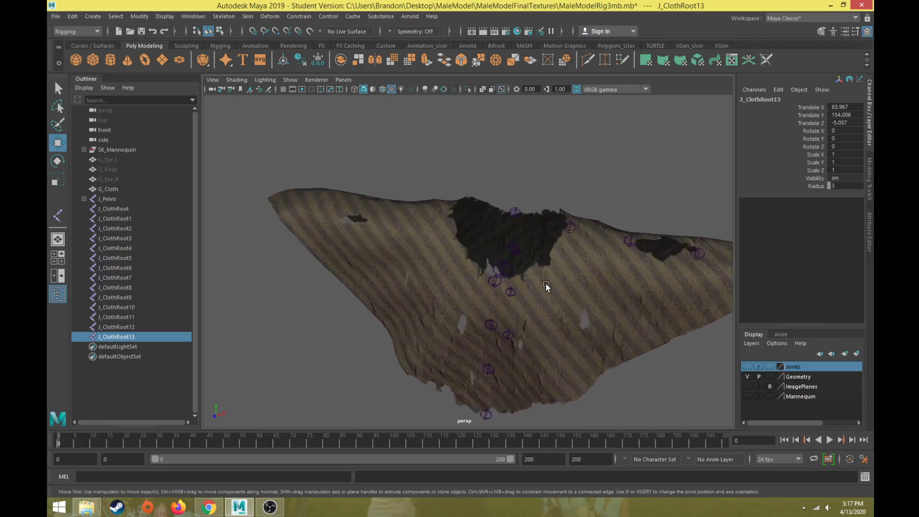
middle_click_drag(546, 283, 475, 231, "alt")
left_click_drag(475, 231, 504, 215, "alt")
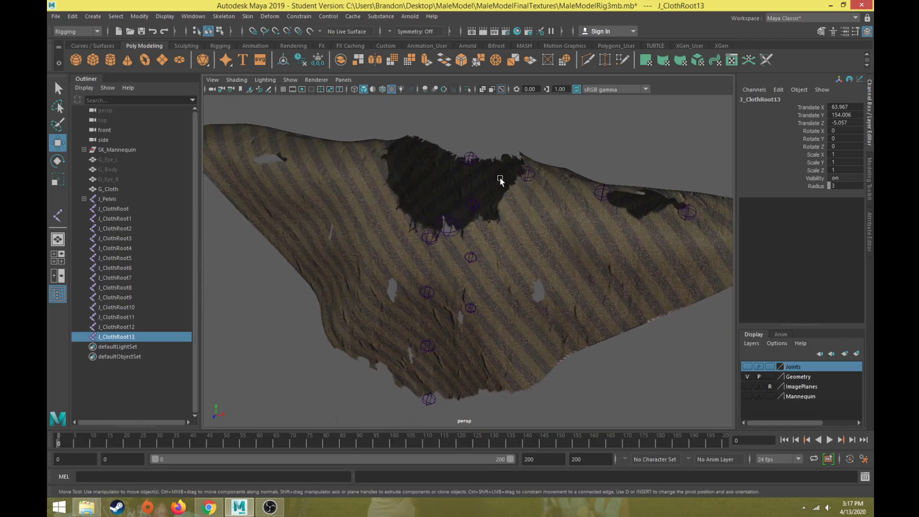
left_click(528, 173)
left_click_drag(526, 174, 503, 202, "alt")
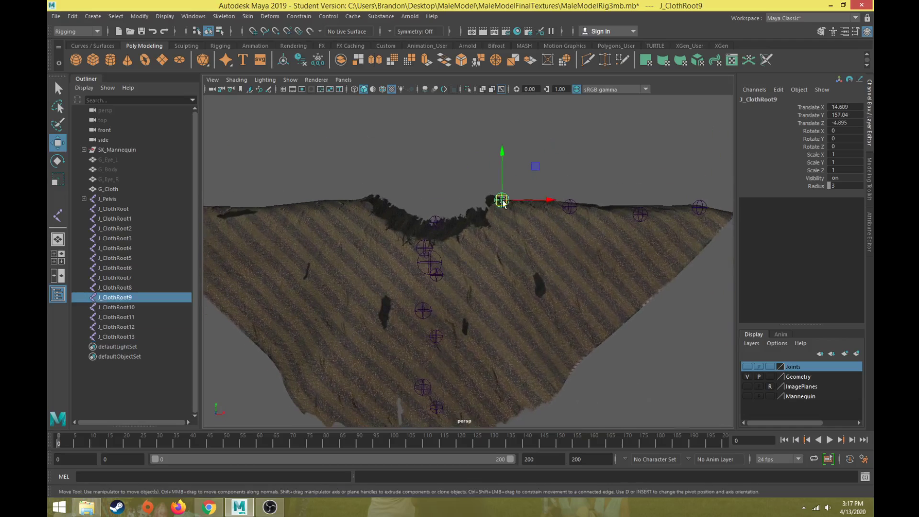
left_click(429, 246)
left_click_drag(428, 247, 498, 229, "alt")
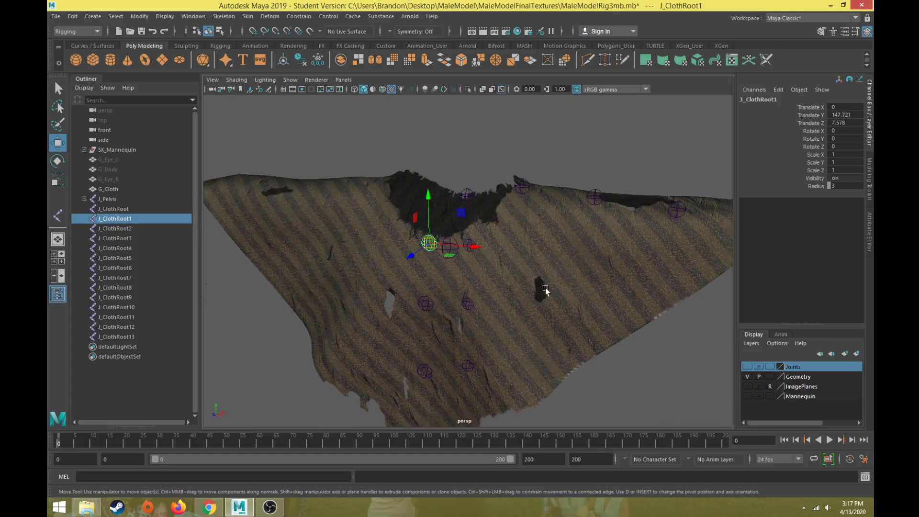
left_click_drag(596, 353, 470, 236, "alt")
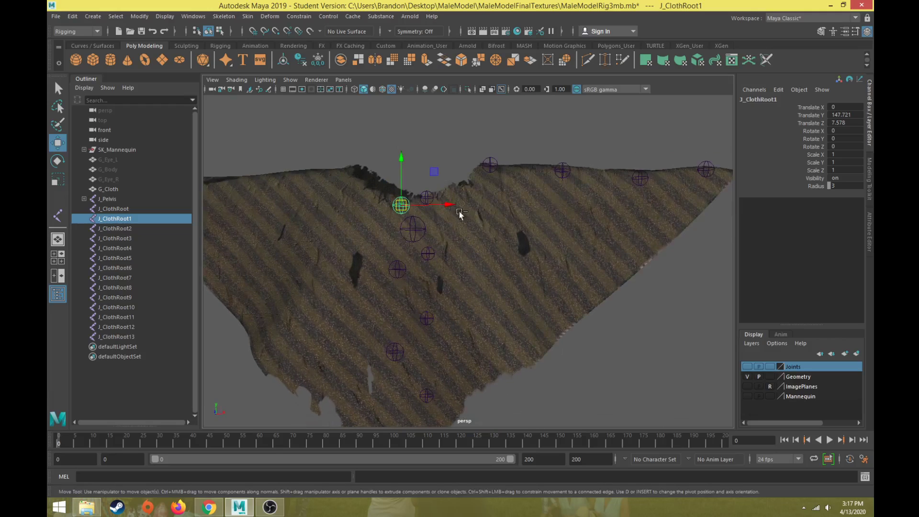
key("ctrl+d")
middle_click_drag(433, 172, 485, 172)
left_click_drag(486, 165, 527, 199, "alt")
left_click_drag(527, 200, 439, 179, "alt")
left_click_drag(488, 160, 487, 156)
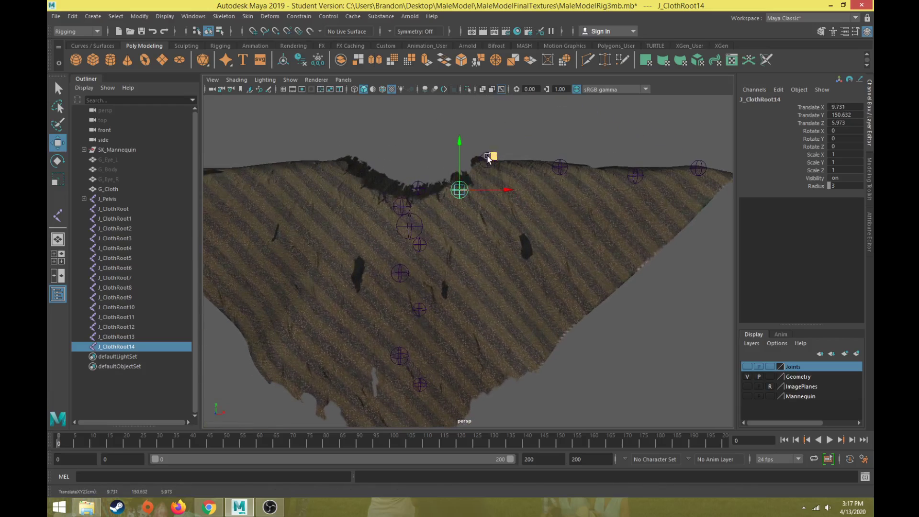
Duplicate J_ClothRoot14 and move the copy diagonally down and outward on the front cloth to about X 19, Y 142, Z 7
key("ctrl+d")
middle_click_drag(493, 156, 538, 200)
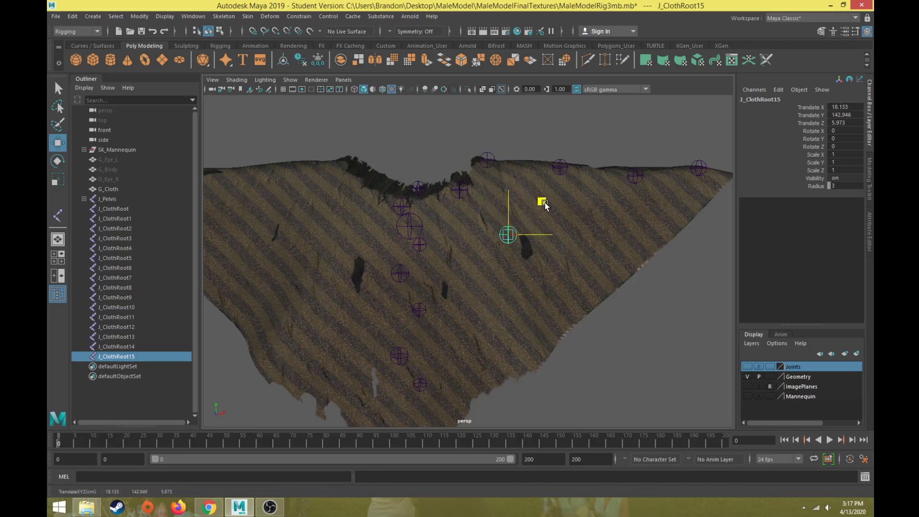
left_click_drag(530, 233, 535, 329, "alt")
middle_click_drag(535, 329, 533, 338)
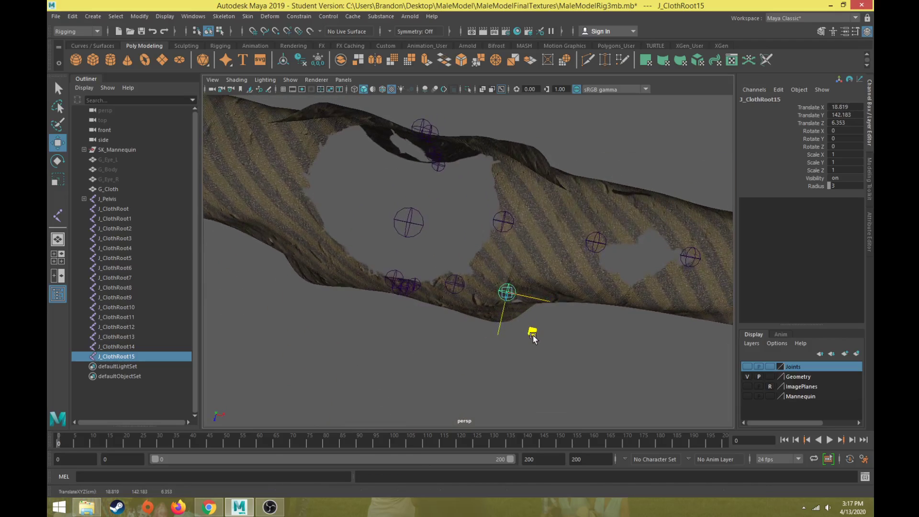
Duplicate J_ClothRoot15, place the copy further down and outward at about Y 135, Z 7, and nudge it slightly inward along X
left_click_drag(533, 339, 554, 253, "alt")
key("ctrl+d")
left_click_drag(578, 169, 578, 219)
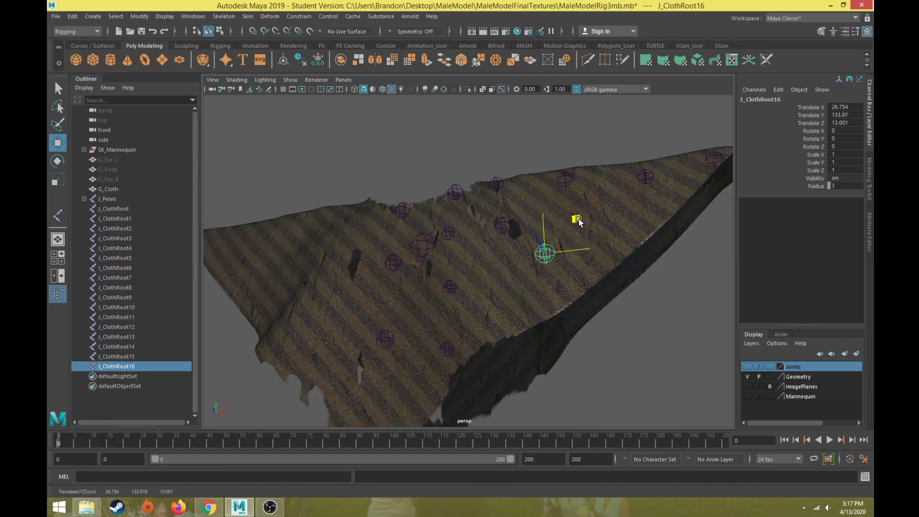
middle_click_drag(579, 219, 577, 225)
left_click_drag(577, 225, 347, 259, "alt")
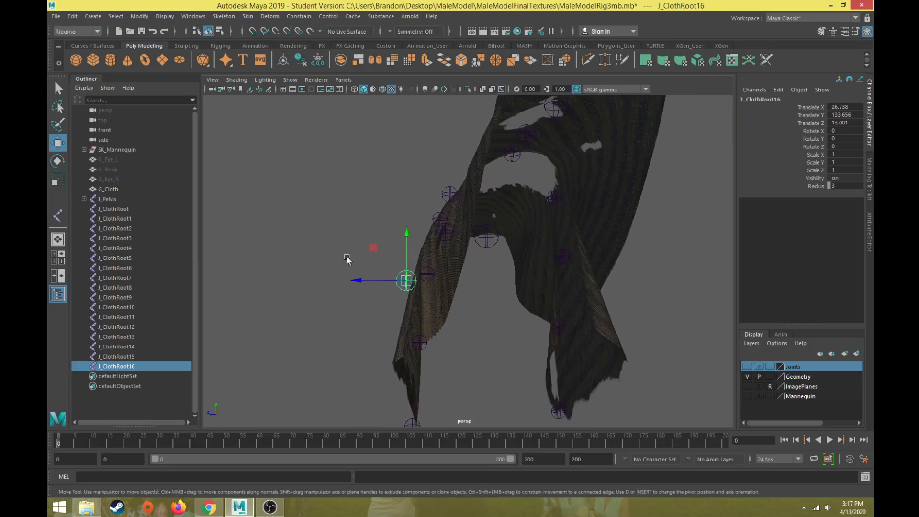
middle_click_drag(347, 259, 406, 249)
left_click_drag(414, 241, 414, 242)
left_click_drag(414, 241, 528, 273, "alt")
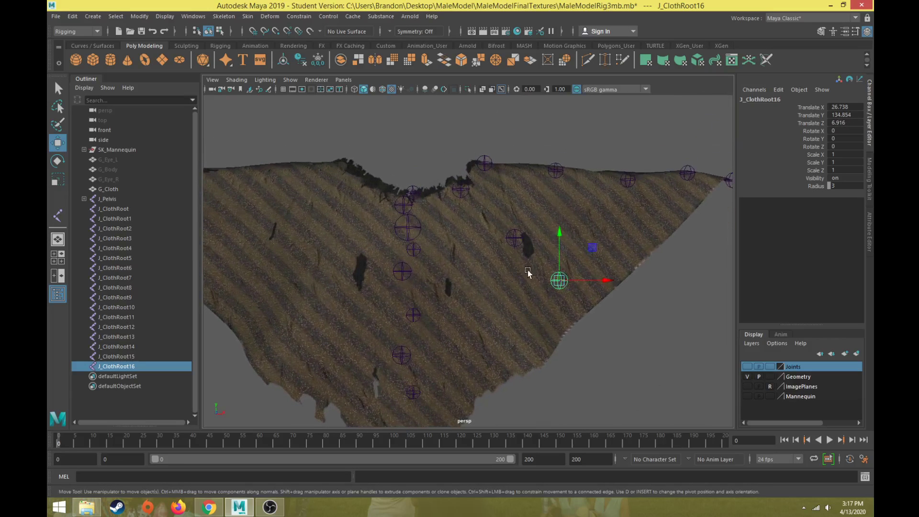
middle_click_drag(593, 248, 583, 245)
Reposition J_ClothRoot15 on the diagonal front row to about X 17.1, Y 143.6, Z 8.3 so it follows the cloth surface
left_click(513, 237)
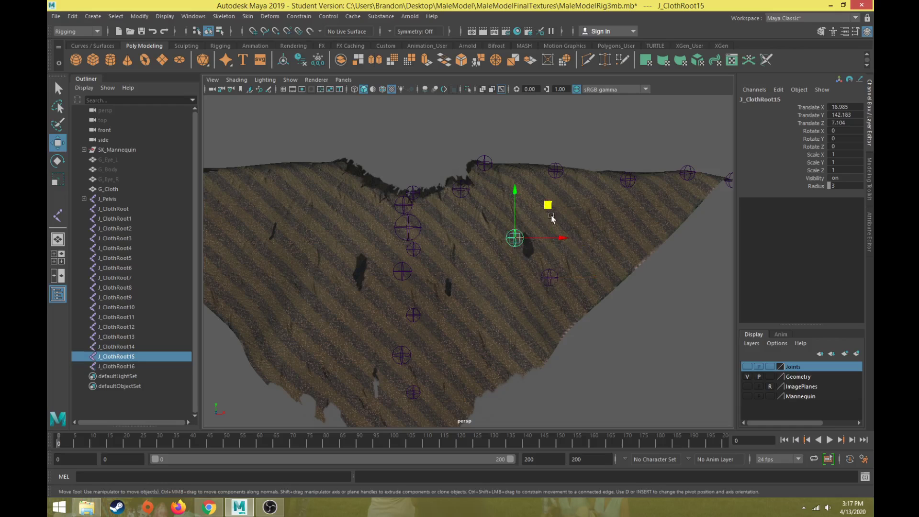
left_click_drag(541, 195, 540, 196)
left_click_drag(540, 195, 535, 289, "alt")
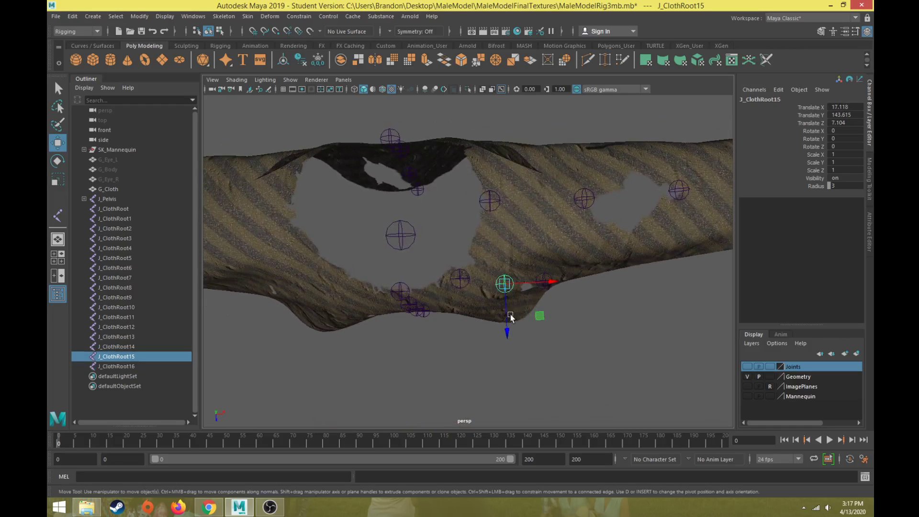
left_click_drag(508, 323, 507, 332)
left_click_drag(507, 331, 498, 238, "alt")
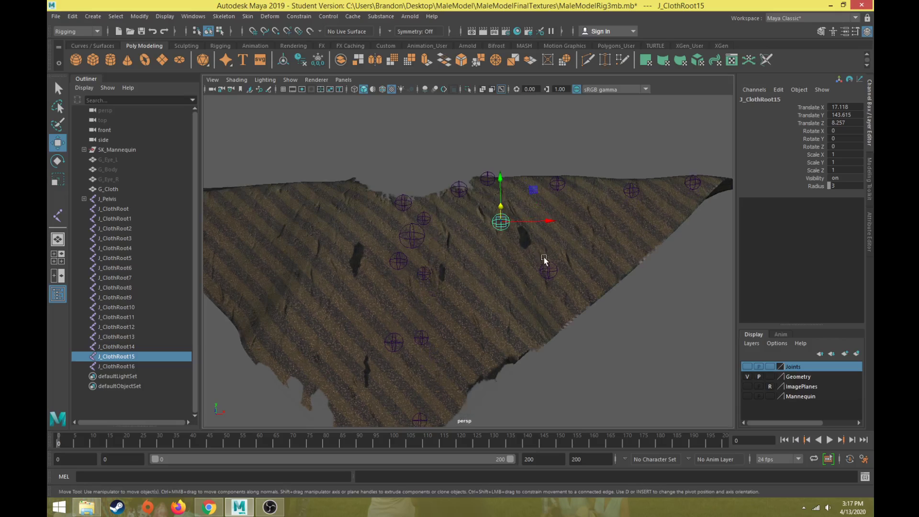
Duplicate J_ClothRoot16 and move the copy diagonally out to the cloth's front edge, about X 32.2, Y 129.3, Z 6.9
left_click(549, 268)
left_click_drag(520, 291, 544, 289, "alt")
key("ctrl+d")
left_click_drag(580, 251, 587, 254)
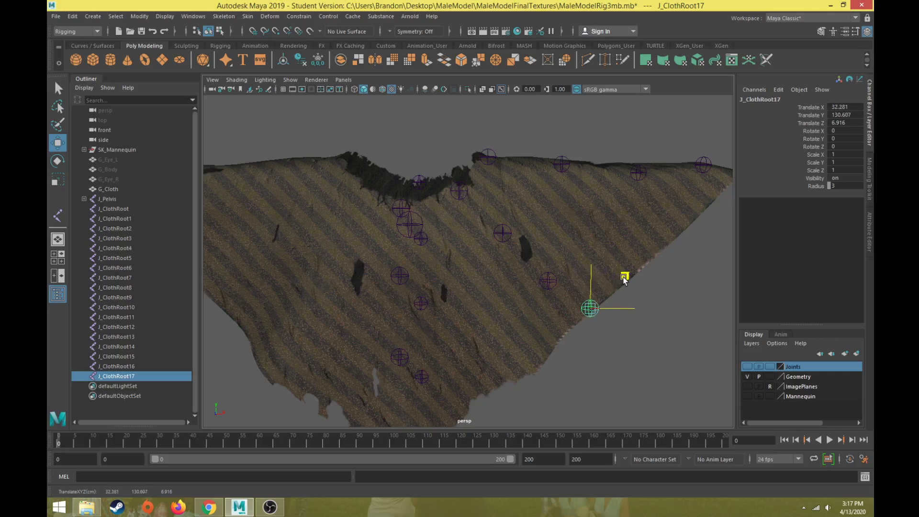
scroll(572, 299, "down", 5)
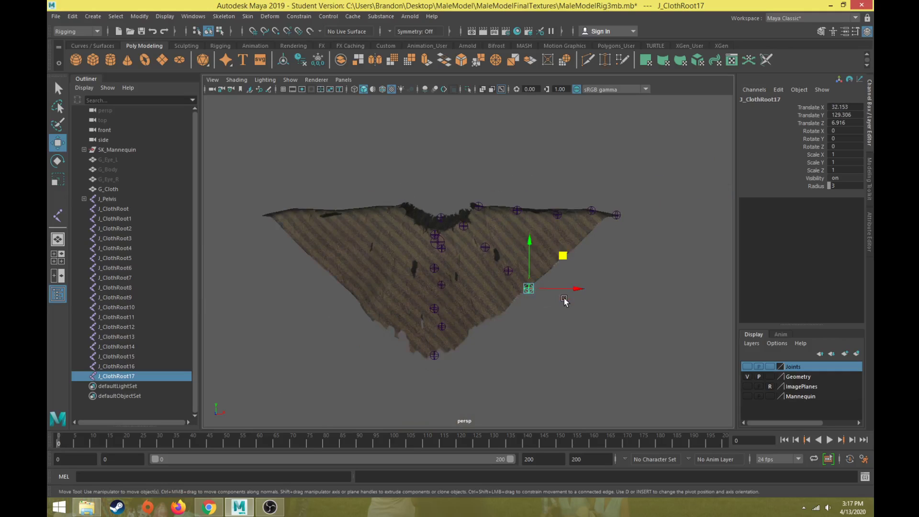
Duplicate a cloth joint to start a diagonal back row beside the back neckline, about X 8.4, Y 153.1, Z -14.4
left_click_drag(564, 300, 556, 262, "alt")
left_click_drag(576, 227, 480, 218)
left_click(466, 227)
key("ctrl+d")
left_click(414, 203)
key("ctrl+z")
left_click_drag(480, 218, 436, 164, "alt")
key("f")
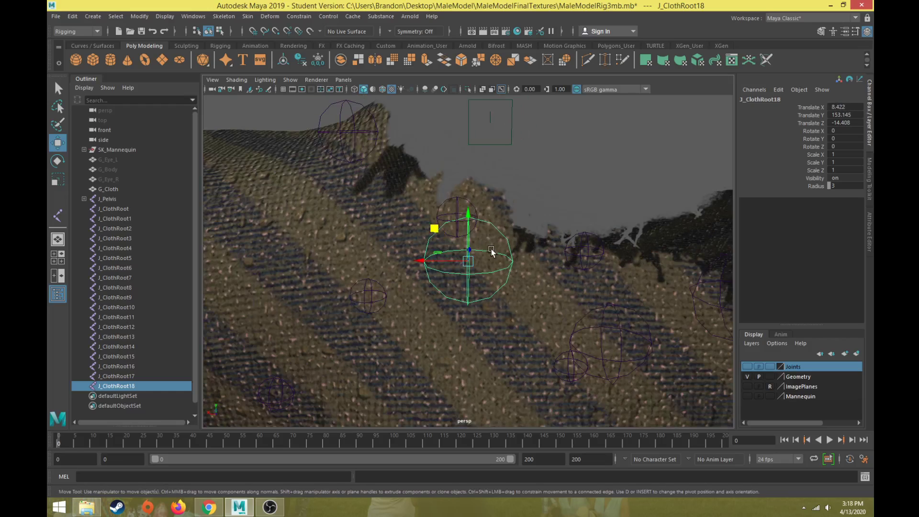
left_click_drag(492, 254, 492, 278, "alt")
scroll(431, 285, "down", 4)
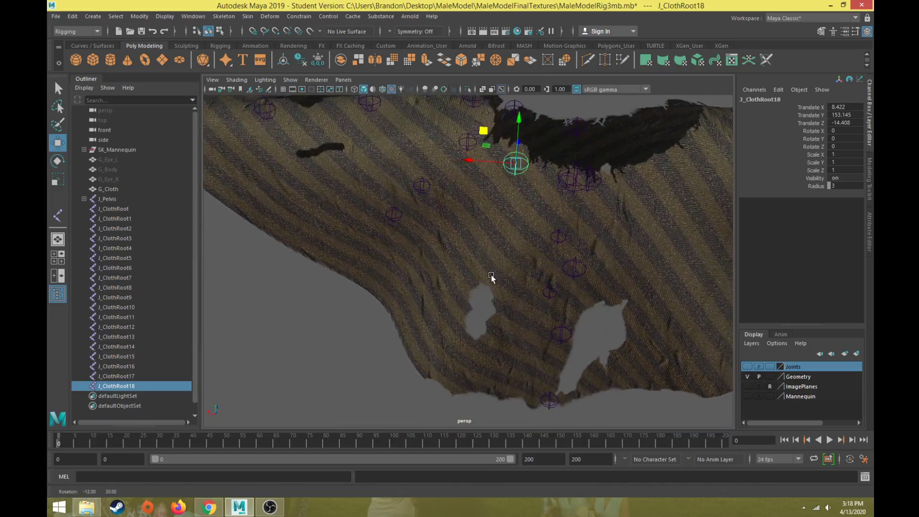
Extend the diagonal back row from J_ClothRoot18 with two successive duplicates, placed further down and outward on the cloth surface
key("ctrl+d")
left_click_drag(482, 130, 496, 330)
key("ctrl+d")
left_click_drag(408, 254, 410, 257)
left_click_drag(410, 290, 403, 172, "alt")
left_click_drag(423, 318, 435, 305)
left_click_drag(435, 306, 410, 383, "alt")
Duplicate J_ClothRoot20 and place the copy at the cloth's lower back edge, about X 21.8, Y 123.7, Z -21.3
key("ctrl+d")
left_click_drag(435, 311, 421, 263, "alt")
middle_click_drag(421, 262, 415, 251)
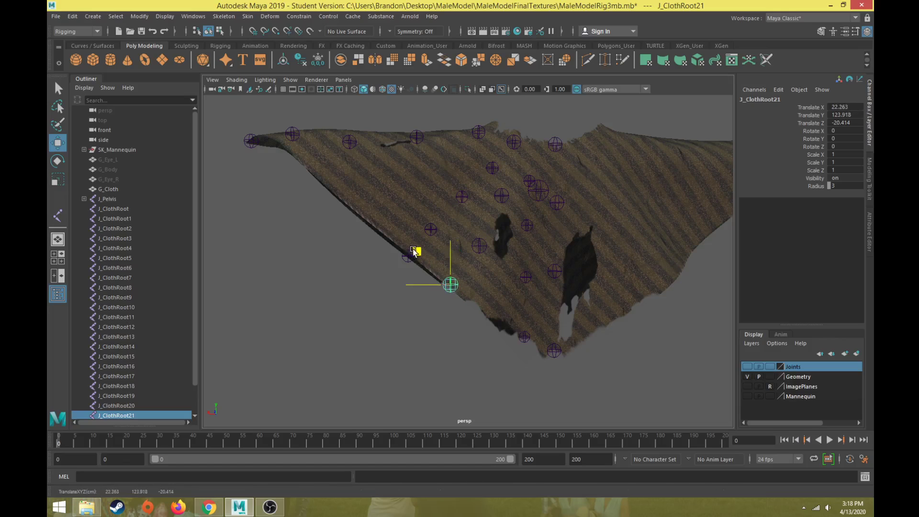
left_click_drag(424, 271, 425, 339, "alt")
left_click_drag(450, 237, 438, 200)
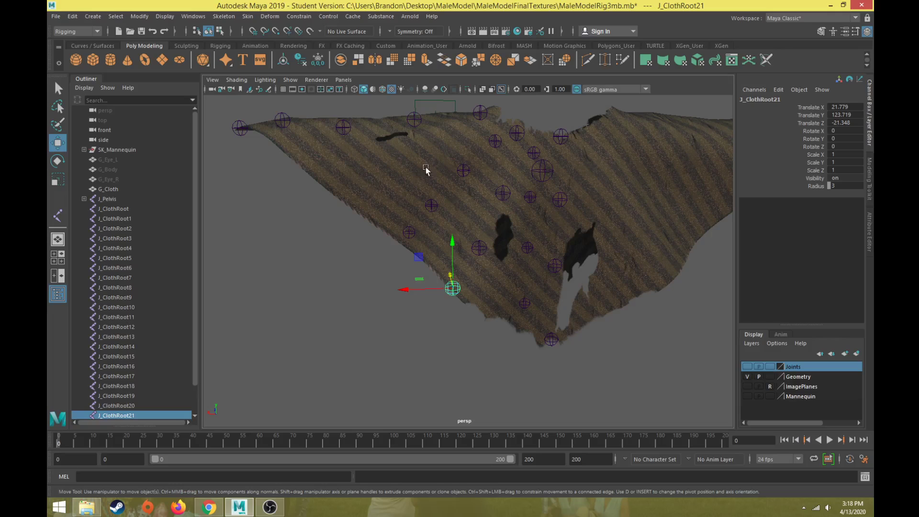
scroll(441, 191, "down", 2)
left_click_drag(441, 191, 450, 277, "alt")
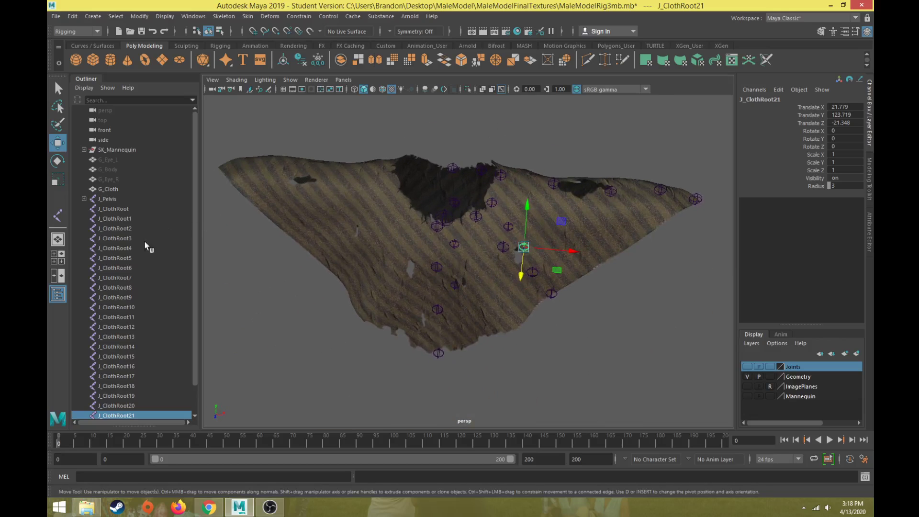
Rename J_ClothRoot1, the neckline joint at the head of its centre row, as J_B_Cloth1
left_click(112, 200)
left_click(121, 209)
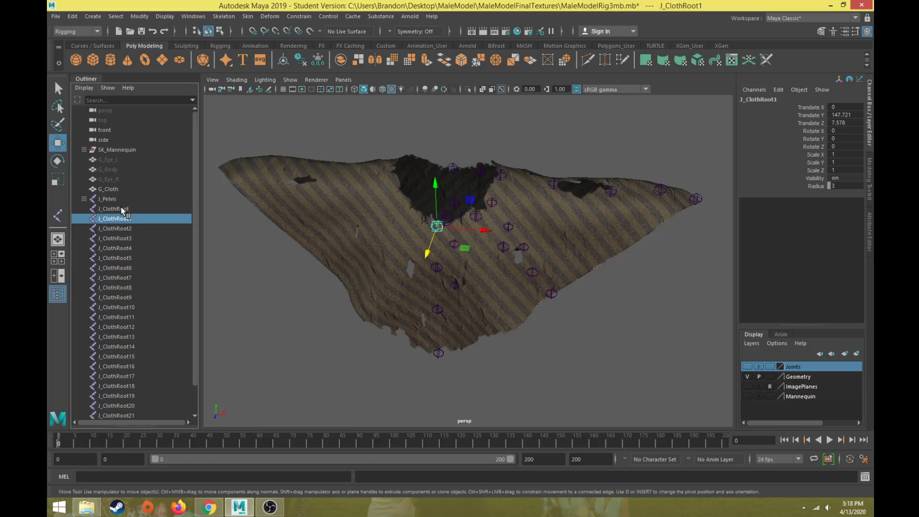
mouse_move(221, 216)
left_mouse_down("alt")
mouse_move(280, 221)
mouse_move(230, 201)
left_mouse_up("alt")
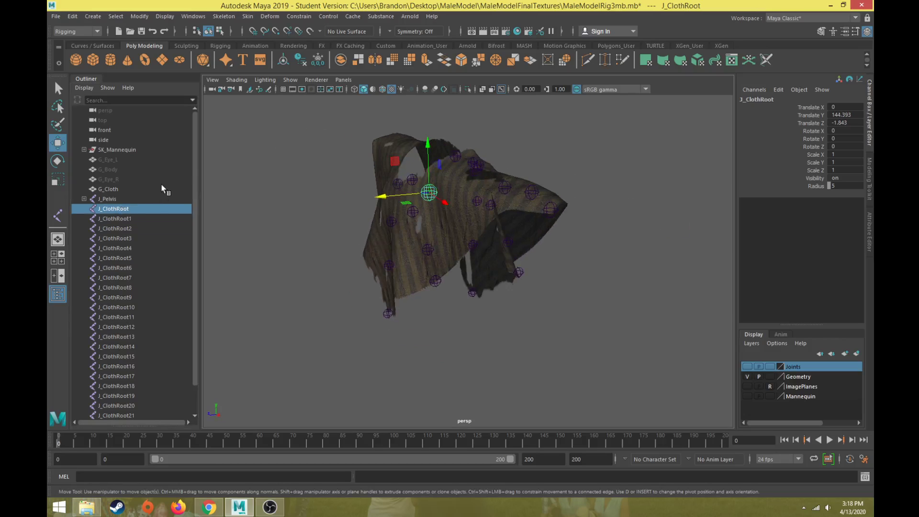
left_click(117, 219)
scroll(296, 221, "up", 5)
left_click_drag(296, 221, 373, 252, "alt")
middle_click_drag(374, 252, 439, 249, "alt")
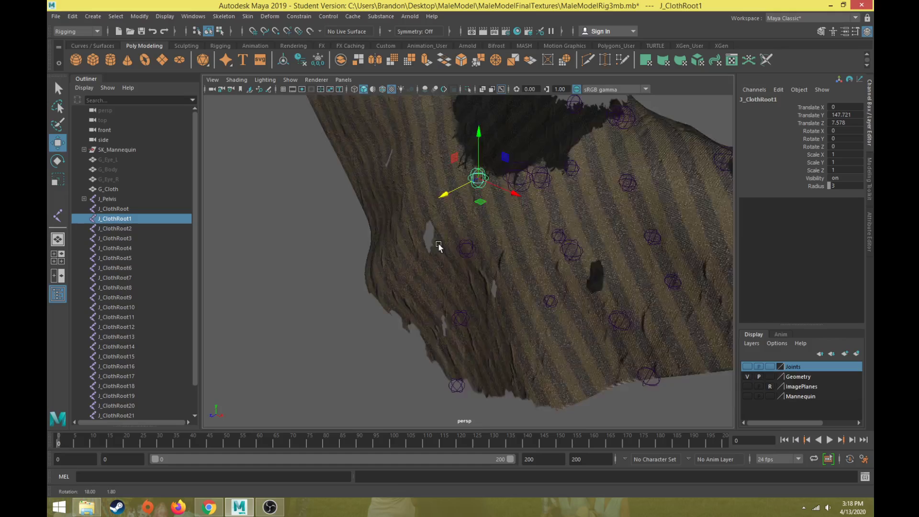
left_click_drag(439, 249, 410, 243, "alt")
double_click(101, 218)
left_click(105, 218)
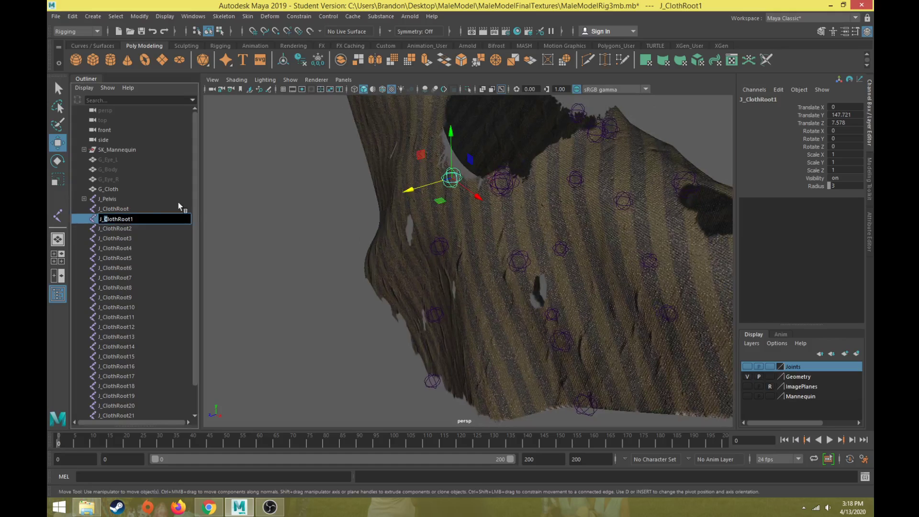
type("B_C")
left_click(124, 218)
key("Delete")
key("Delete")
key("Delete")
key("Delete")
key("Delete")
Copy the J_B_Cloth part of the new joint name for reuse on the rest of the row
left_click_drag(126, 218, 91, 219)
key("ctrl+c")
key("Right")
key("ctrl+a")
left_click(125, 219)
left_click_drag(124, 219, 71, 217)
key("ctrl+c")
Rename J_ClothRoot2, J_ClothRoot3 and J_ClothRoot4 as J_B_Cloth2, J_B_Cloth3 and J_B_Cloth4
left_click(120, 228)
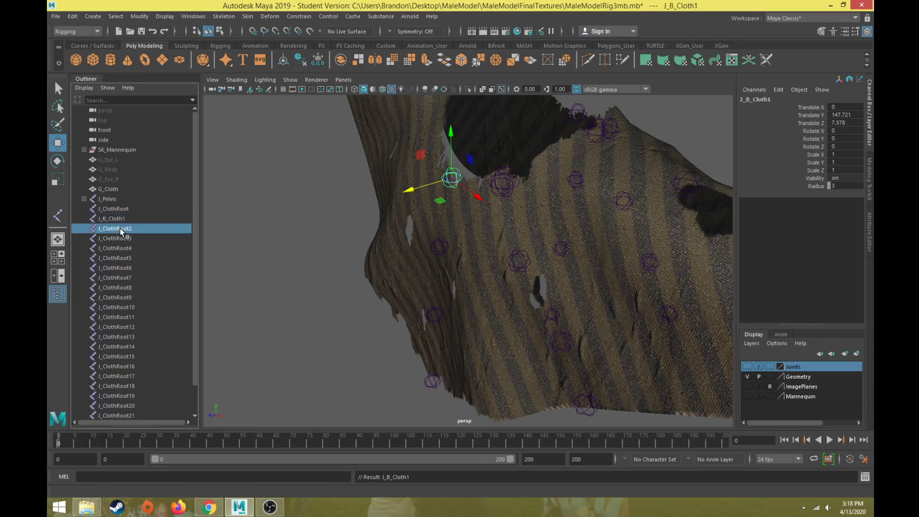
double_click(120, 227)
key("ctrl+v")
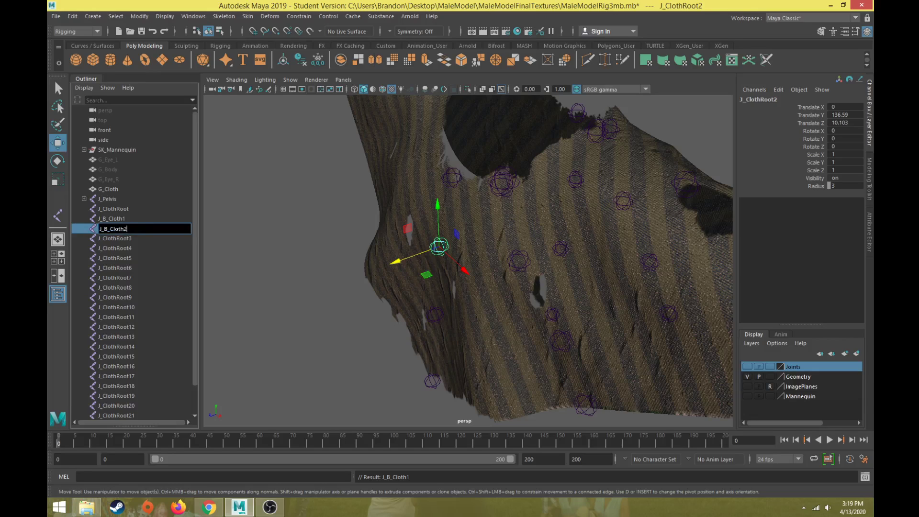
key("Return")
double_click(119, 238)
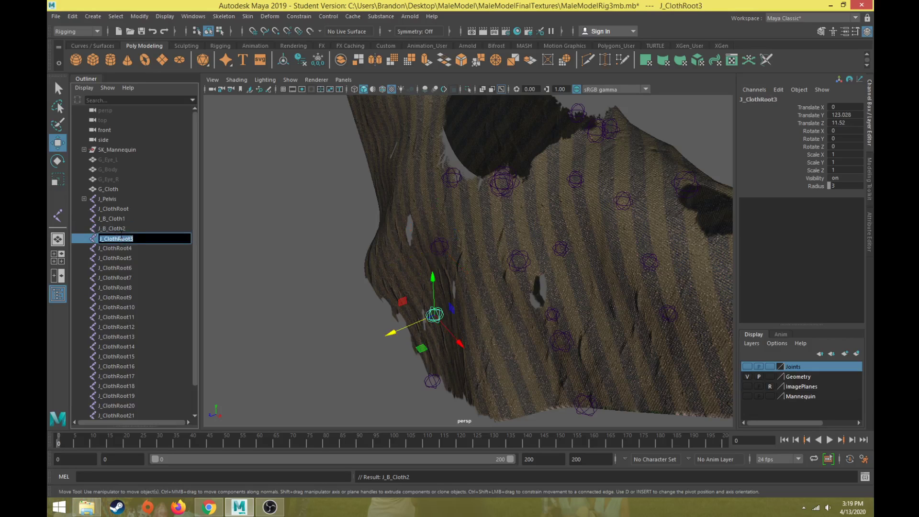
key("ctrl+v")
type("3")
key("Return")
double_click(117, 248)
key("ctrl+v")
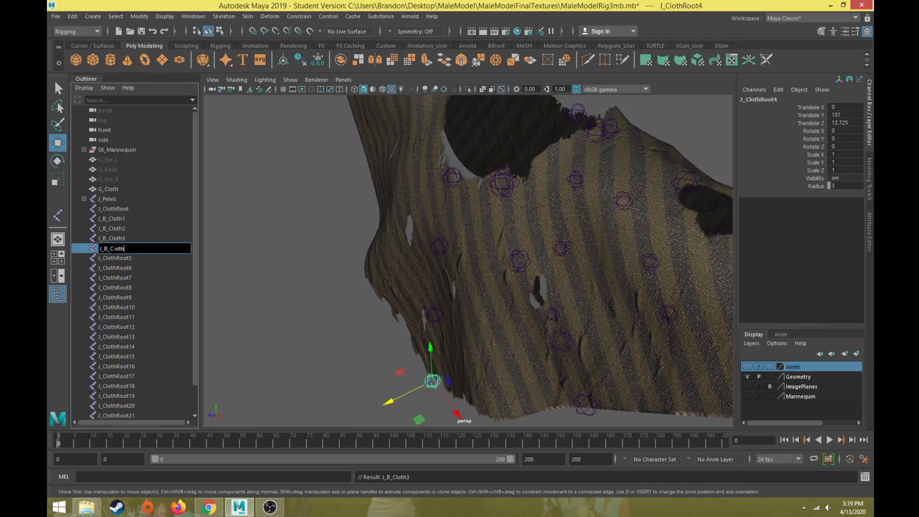
Rename J_ClothRoot5, the neckline joint of the opposite centre row, as J_F_Cloth1
left_click(114, 257)
left_click_drag(429, 233, 330, 217, "alt")
double_click(102, 259)
left_click(104, 259)
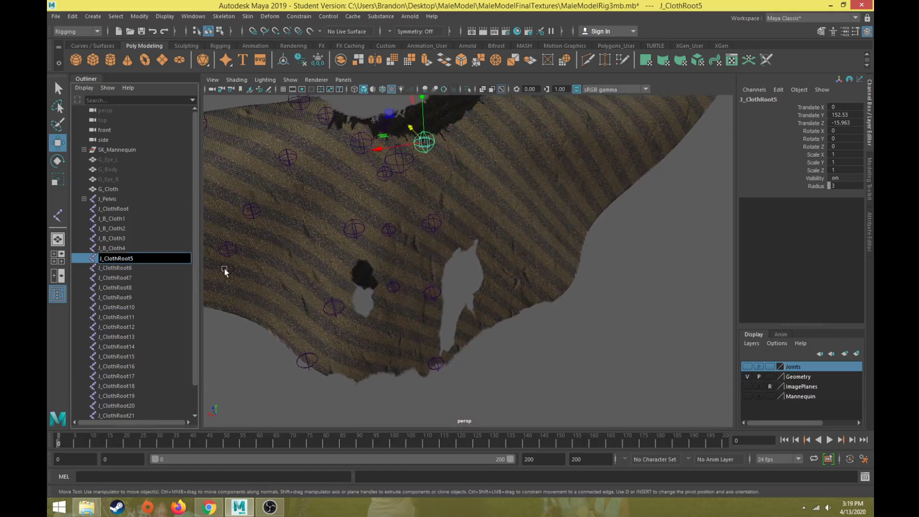
type("F_")
key("Delete")
key("Delete")
key("Delete")
key("Delete")
key("Delete")
key("ctrl+a")
key("Home")
type("1")
key("Return")
Rename J_ClothRoot6, J_ClothRoot7 and J_ClothRoot8 as J_F_Cloth2, J_F_Cloth3 and J_F_Cloth4
double_click(145, 267)
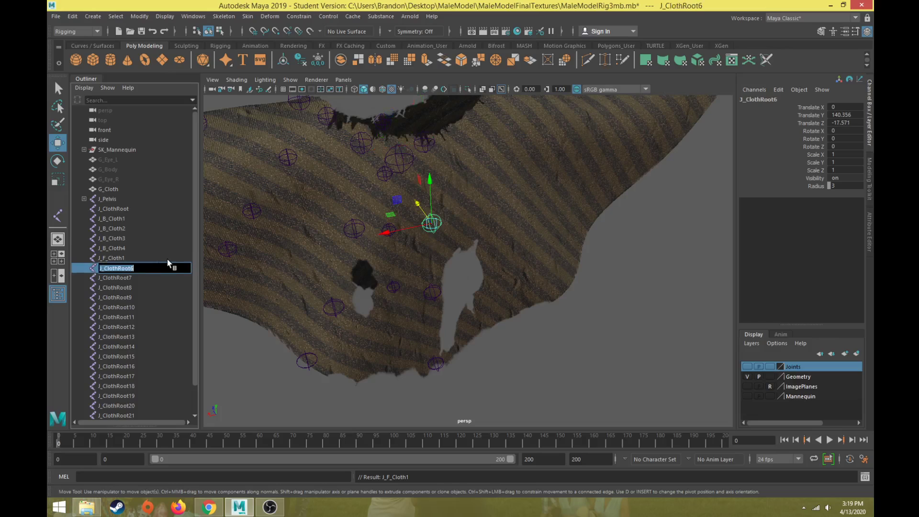
type("J_F_Cloth2")
key("Return")
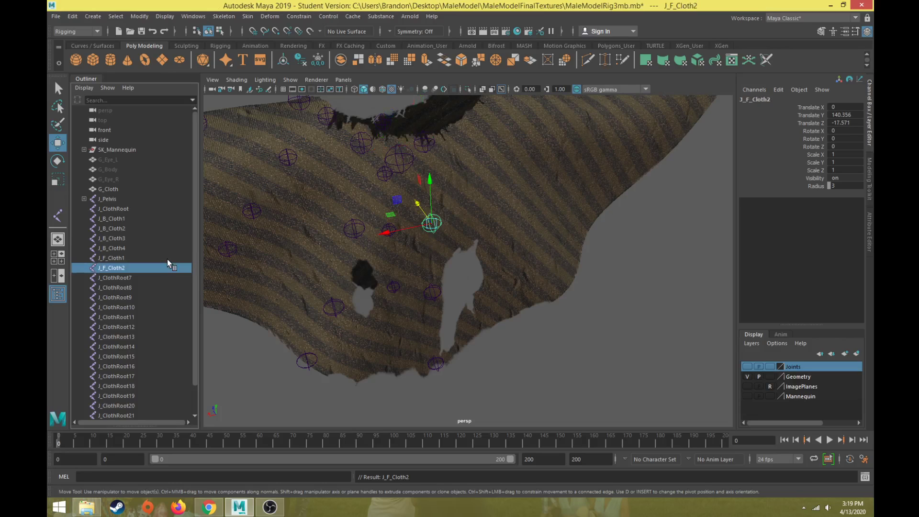
double_click(115, 279)
type("J_F_Cloth3")
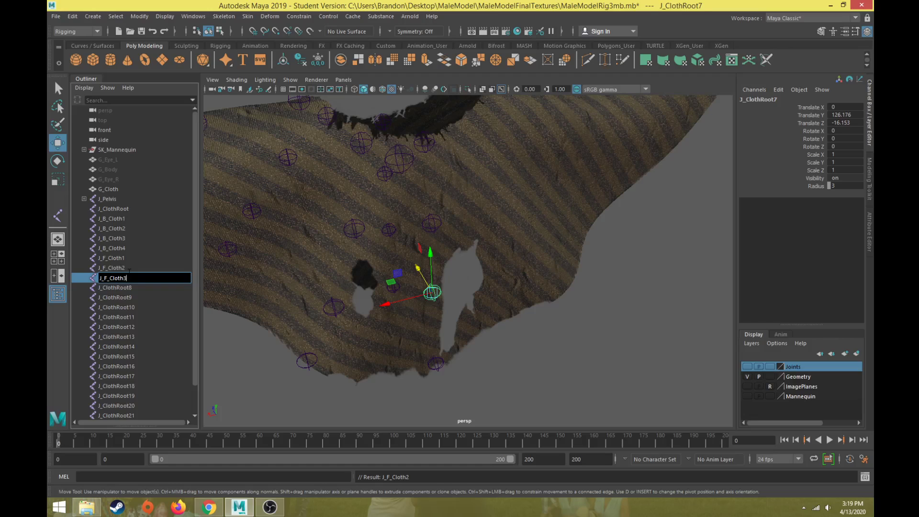
key("Return")
double_click(117, 288)
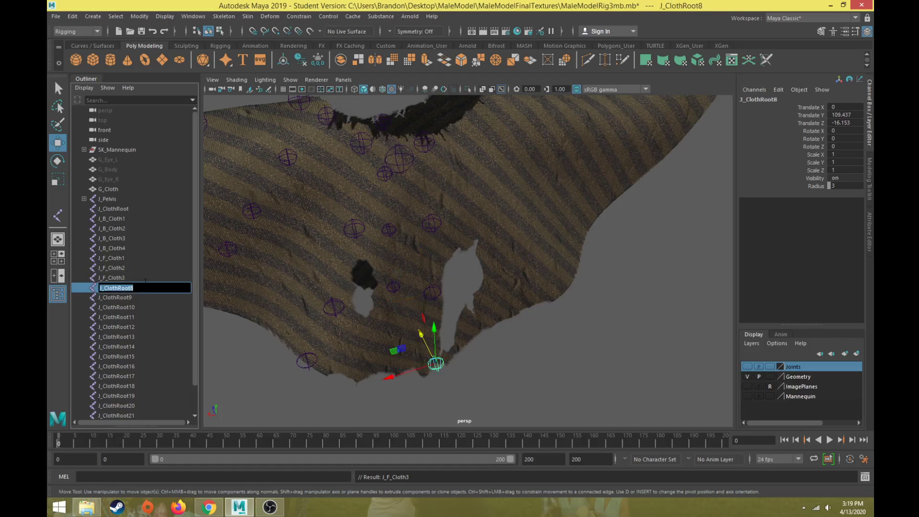
type("J_F_Cloth4")
key("Return")
Rename J_ClothRoot9, the innermost joint of the shoulder row, as J_L_Cloth1 and copy the J_L_Cloth name base
left_click_drag(268, 254, 434, 293, "alt")
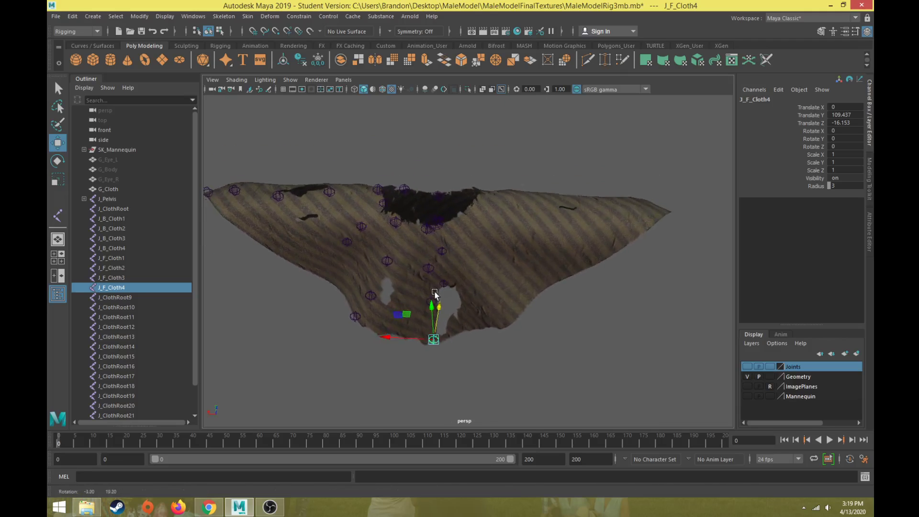
left_click(131, 297)
left_click_drag(416, 249, 469, 239, "alt")
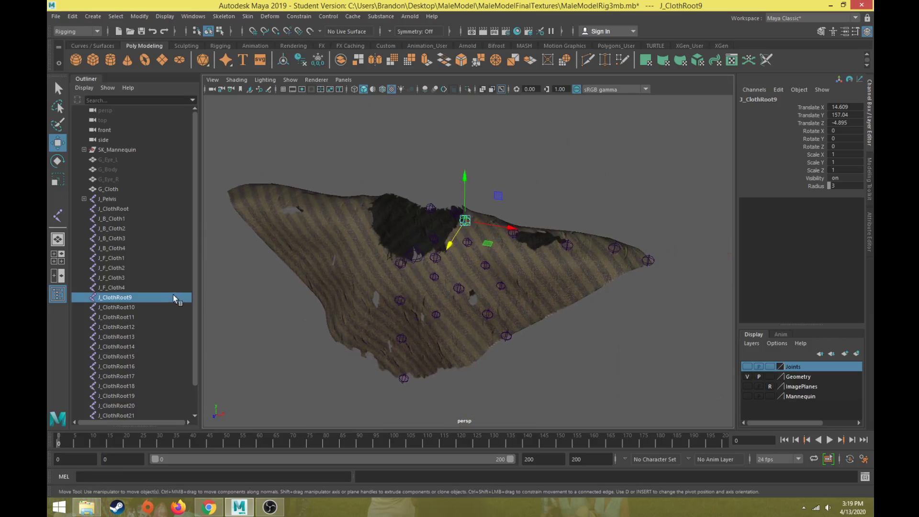
double_click(102, 297)
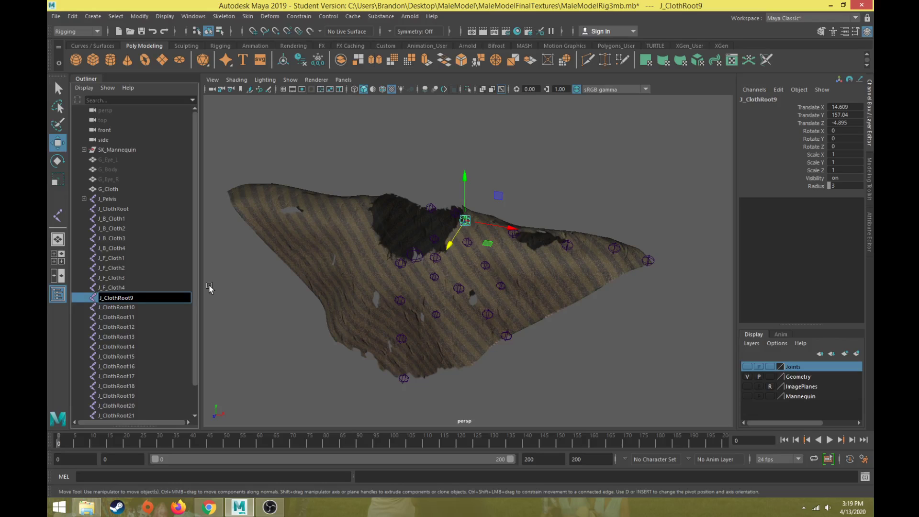
type("L_")
key("Delete")
key("Delete")
key("Delete")
key("ctrl+a")
key("ctrl+c")
key("Right")
key("Return")
Rename the shoulder joints J_ClothRoot10 and J_ClothRoot11 as J_L_Cloth2 and J_L_Cloth3
left_click(138, 308)
double_click(138, 308)
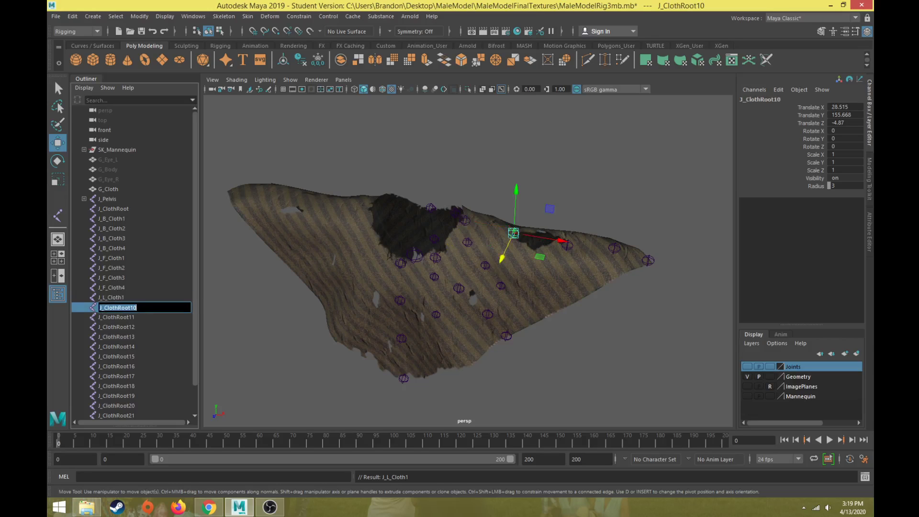
key("ctrl+v")
type("2")
key("Return")
left_click(129, 318)
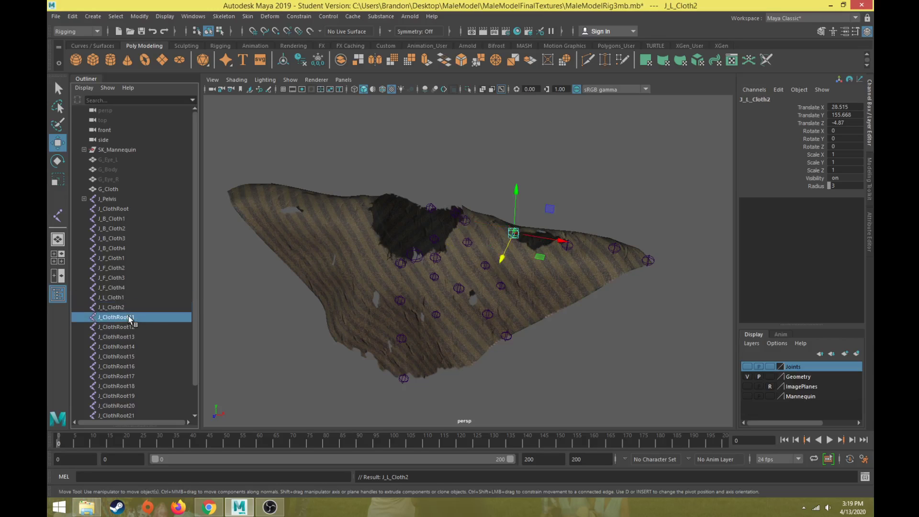
double_click(128, 317)
key("ctrl+v")
type("3")
key("Return")
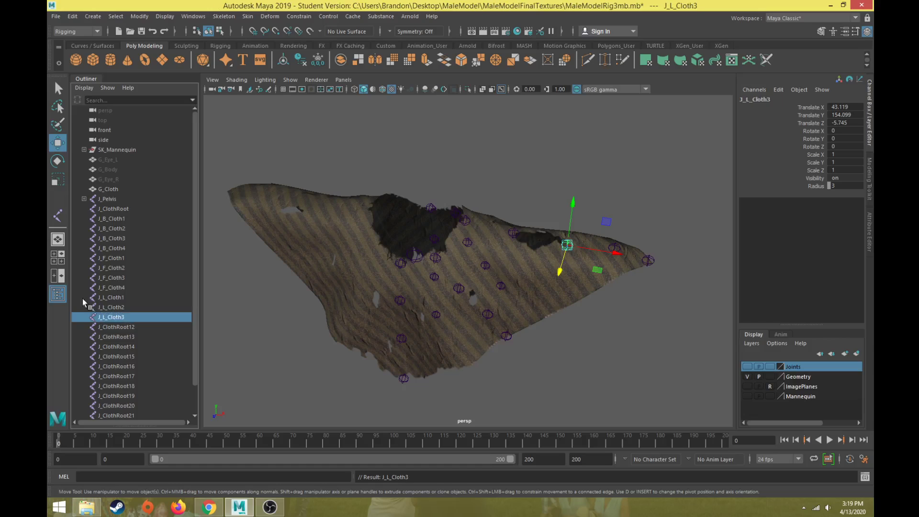
Rename the outer shoulder joints J_ClothRoot12 and J_ClothRoot13 as J_L_Cloth4 and J_L_Cloth5
left_click(103, 327)
double_click(103, 327)
key("ctrl+v")
type("4")
key("Return")
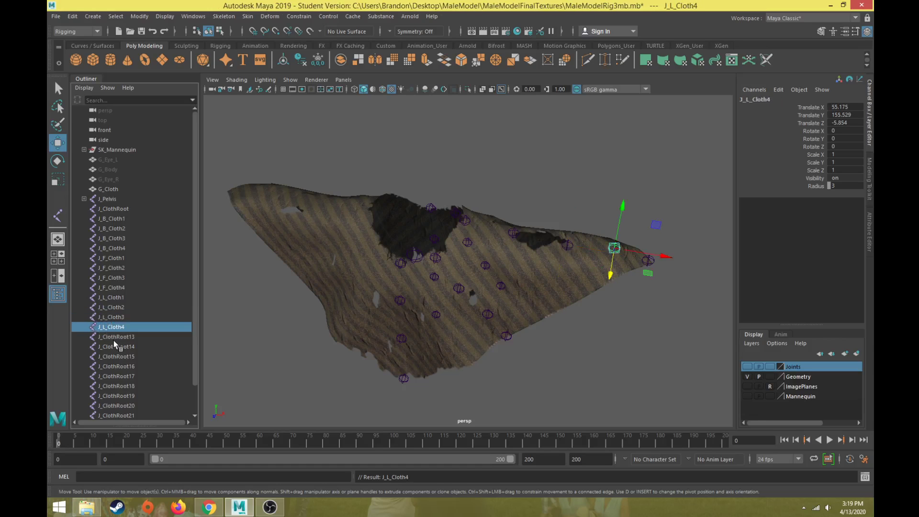
left_click(113, 337)
double_click(113, 338)
key("ctrl+v")
type("5")
key("Return")
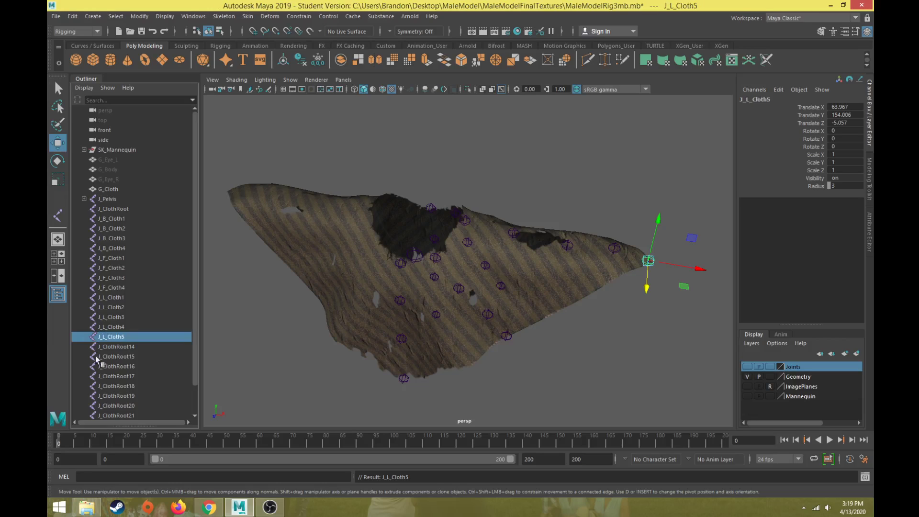
Rename J_ClothRoot14, the first joint of the diagonal front row, as J_L_F_MidCloth1
left_click(116, 347)
double_click(115, 347)
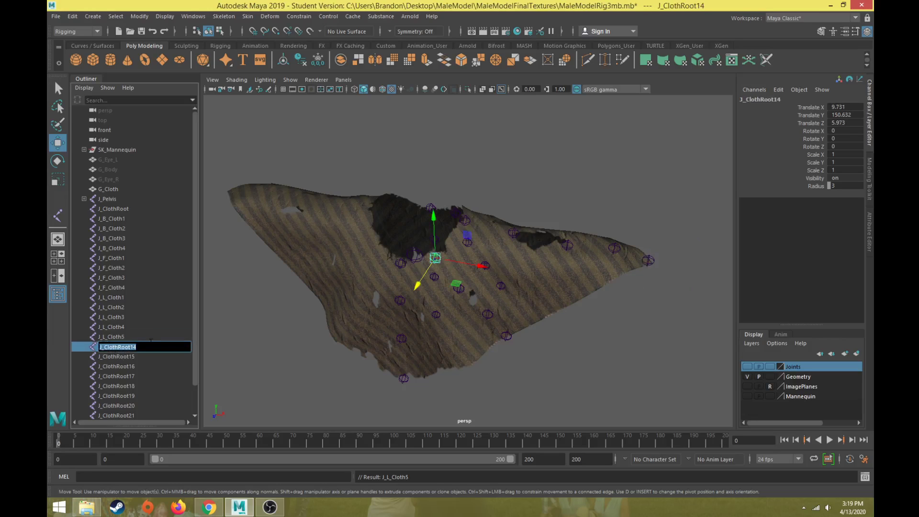
type("J")
type("_L_M")
type("idClotjh")
key("BackSpace")
key("BackSpace")
key("ctrl+a")
key("Right")
type("1")
left_click(109, 349)
type("F_")
key("Return")
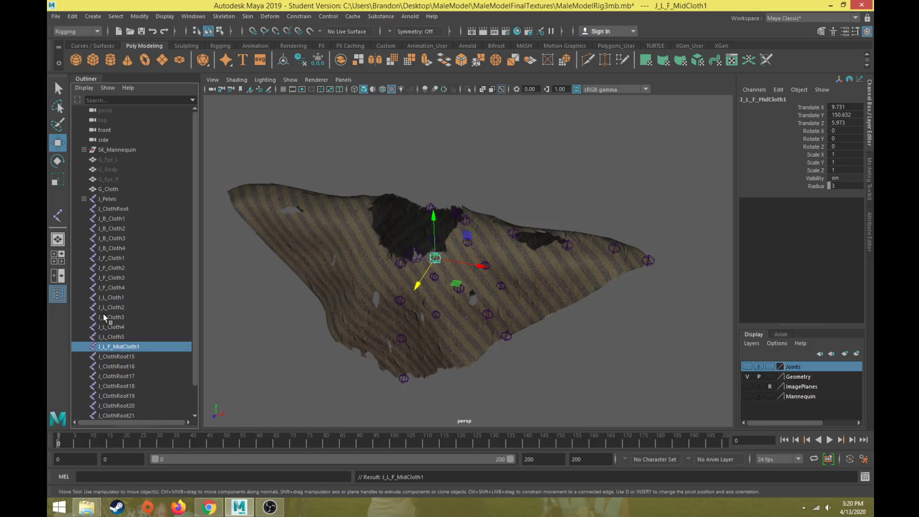
Rename J_ClothRoot15, the second joint of the diagonal front row, as J_L_F_MidCloth2
double_click(133, 356)
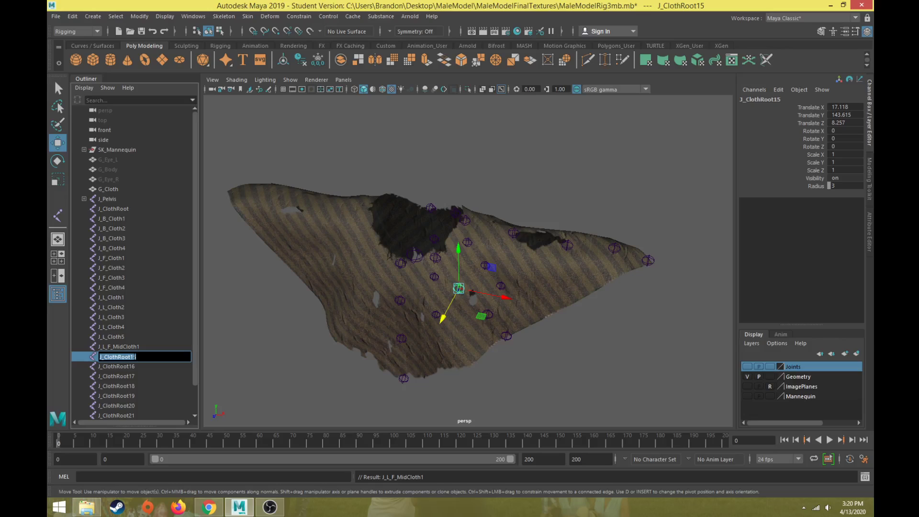
type("J_L_F_MidCloth2")
key("Return")
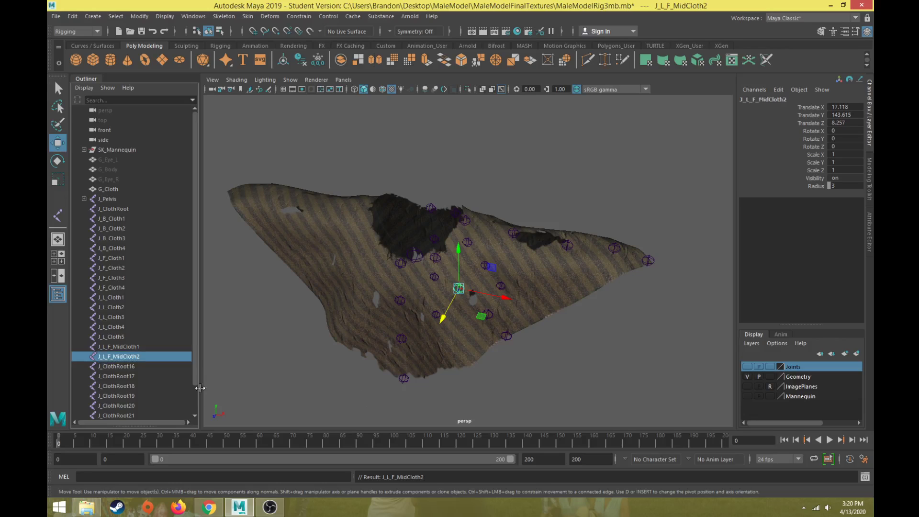
Rename J_ClothRoot16 and J_ClothRoot17, the last two joints of the diagonal front row, as J_L_F_MidCloth3 and J_L_F_MidCloth4
double_click(136, 366)
type("J_L_F_MidCloth")
key("Return")
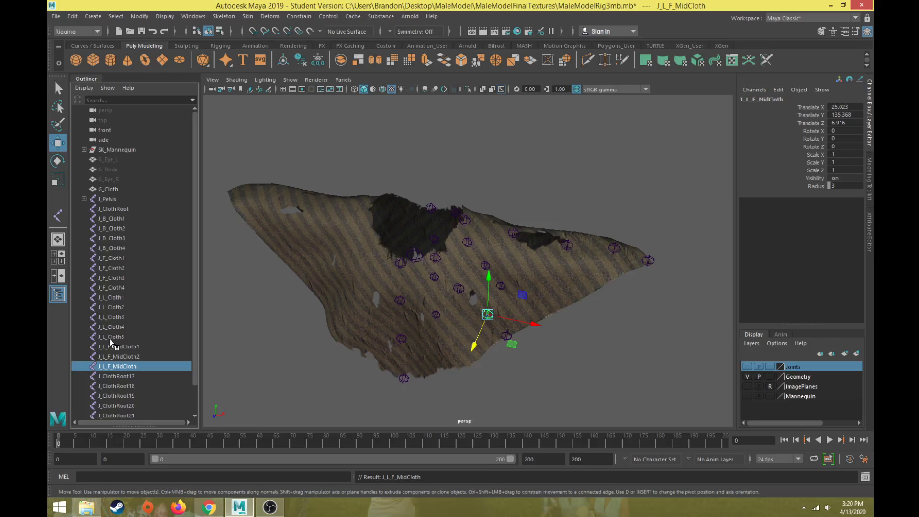
double_click(133, 368)
type("J_L_F_MidCloth")
type("3")
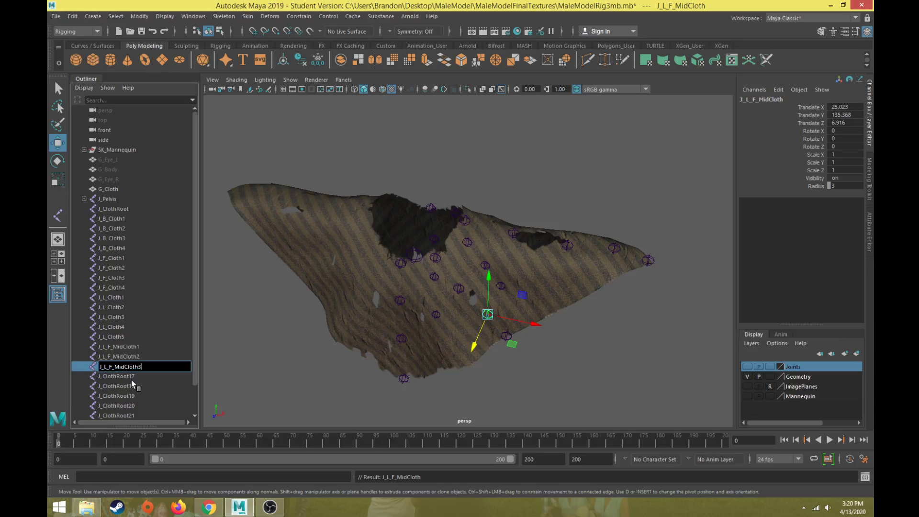
key("Return")
double_click(129, 377)
type("J_L_F_MidCloth4")
key("Return")
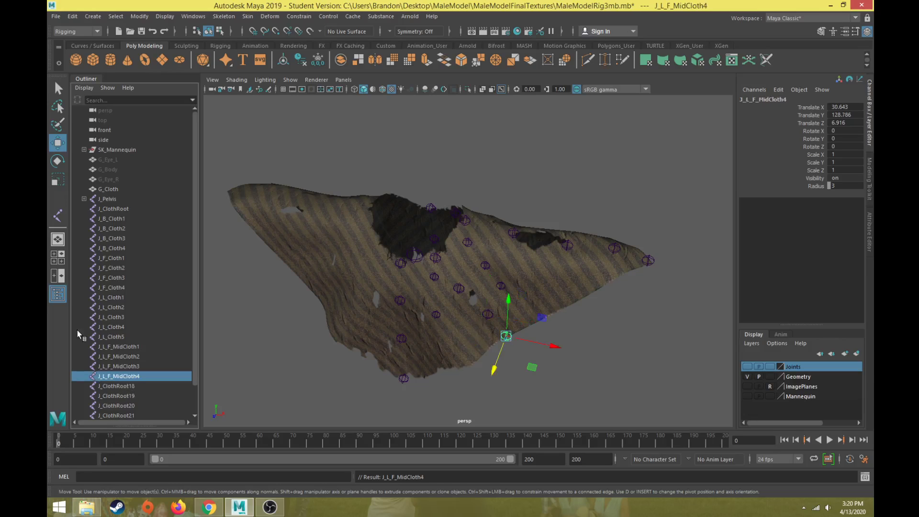
Rename J_ClothRoot18 on the diagonal back row as J_L_B_MidCloth1, copying the base name J_L_B_MidCloth for reuse
double_click(112, 386)
left_click_drag(402, 272, 187, 290, "alt")
double_click(128, 386)
type("J_L_F_MidCloth")
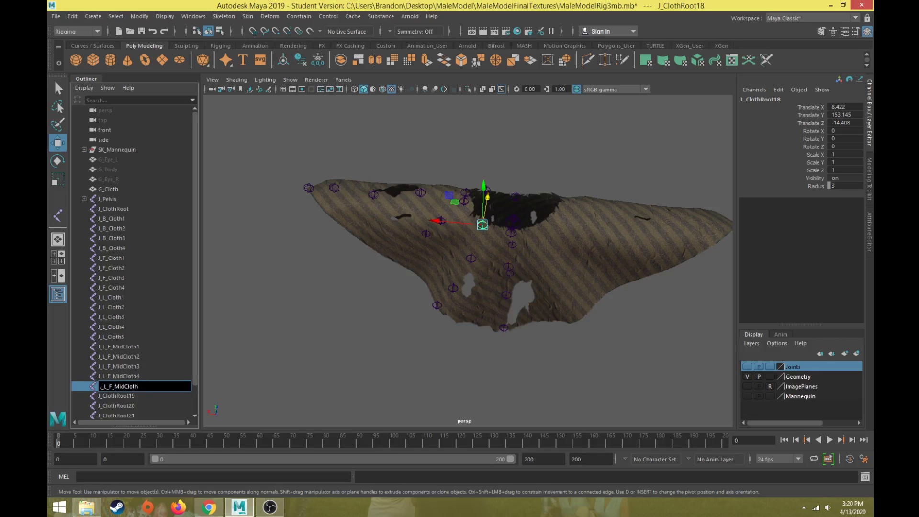
key("BackSpace")
type("B")
left_click_drag(139, 387, 89, 384)
key("ctrl+c")
left_click(143, 385)
type("1")
key("Return")
Rename J_ClothRoot19, J_ClothRoot20 and J_ClothRoot21 as J_L_B_MidCloth2, J_L_B_MidCloth3 and J_L_B_MidCloth4
double_click(127, 395)
key("ctrl+v")
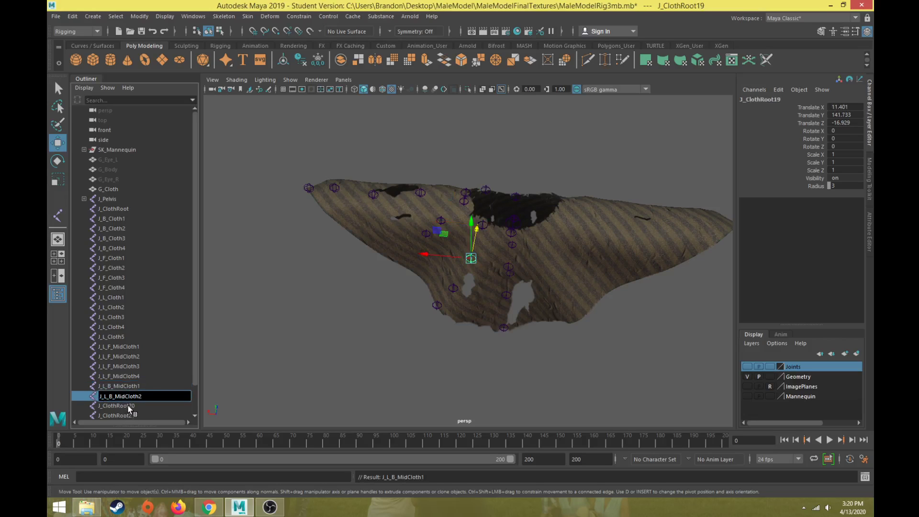
type("2")
key("Return")
double_click(128, 406)
key("ctrl+v")
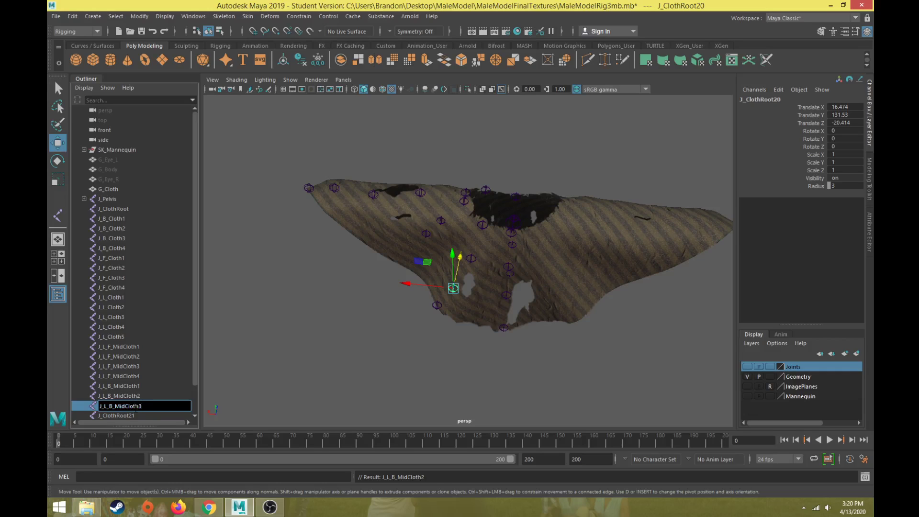
key("Return")
double_click(125, 414)
key("ctrl+v")
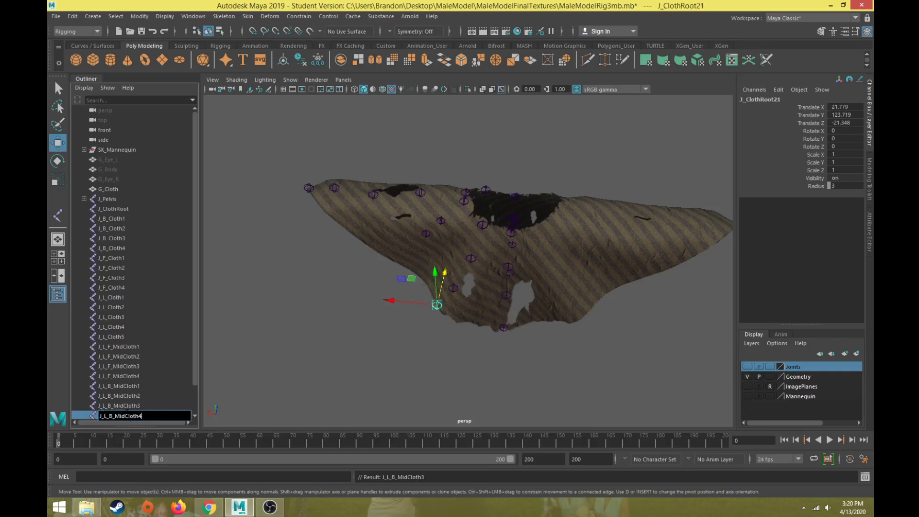
key("Return")
Rotate J_B_Cloth1, the top joint of the row at the front of the poncho, to about -11.4 degrees around X
left_click_drag(359, 265, 409, 226, "alt")
left_click(390, 228)
scroll(387, 233, "up", 5)
middle_click_drag(386, 234, 519, 211, "alt")
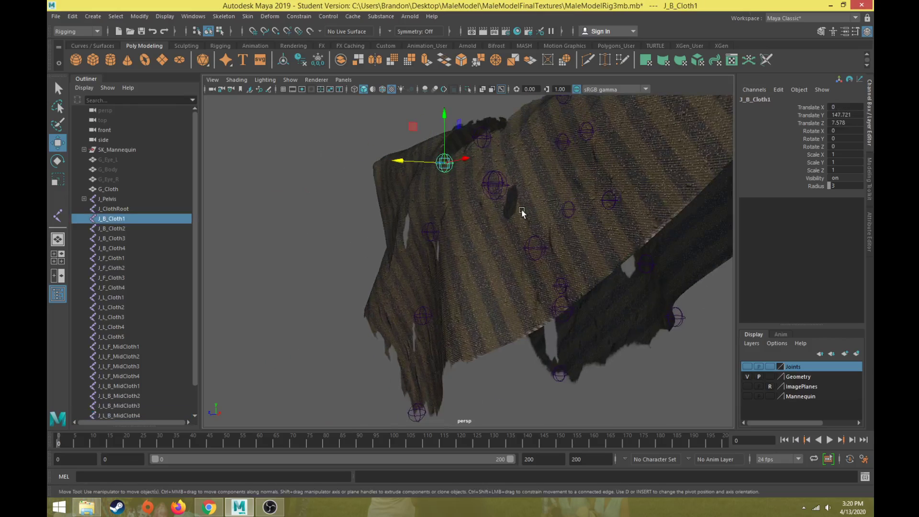
key("e")
left_click_drag(510, 220, 475, 211, "alt")
In the side view, rotate J_B_Cloth2 and J_B_Cloth3 around X to follow the slope of the hanging cloth
key("space")
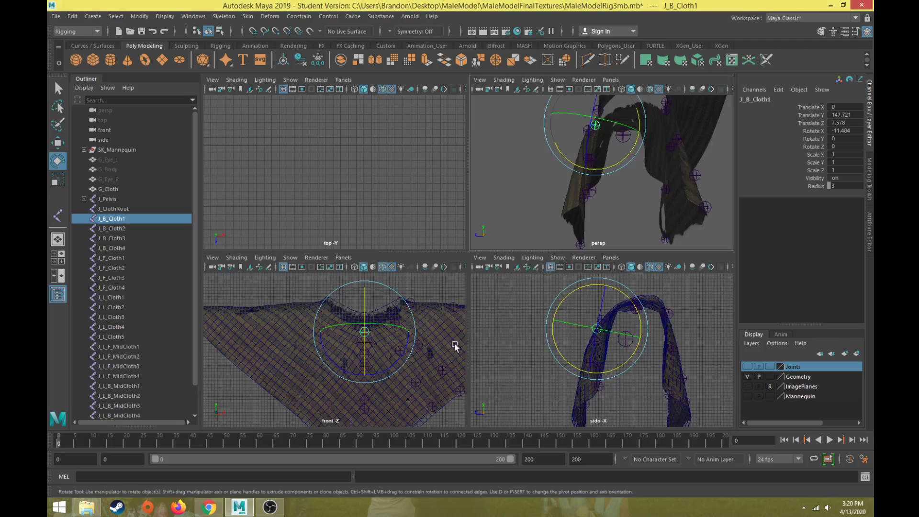
key("space")
scroll(506, 355, "up", 2)
scroll(500, 321, "up", 2)
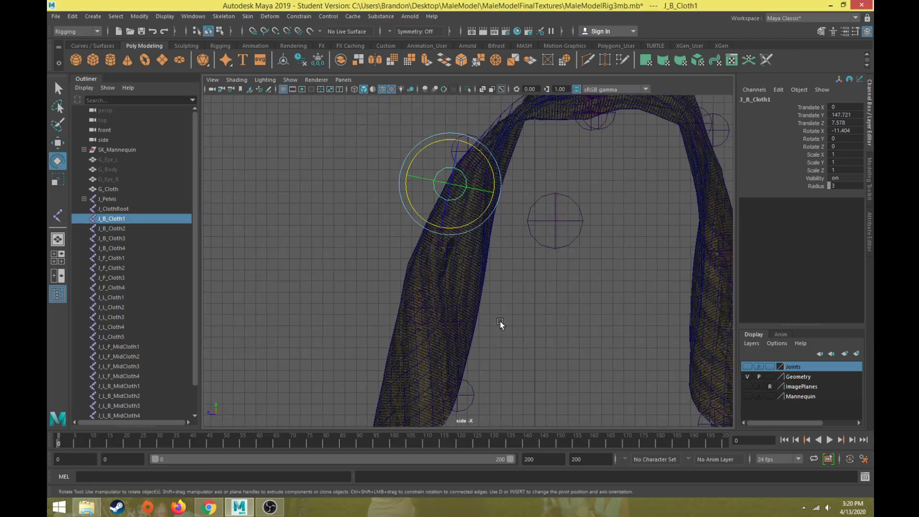
left_click(420, 312)
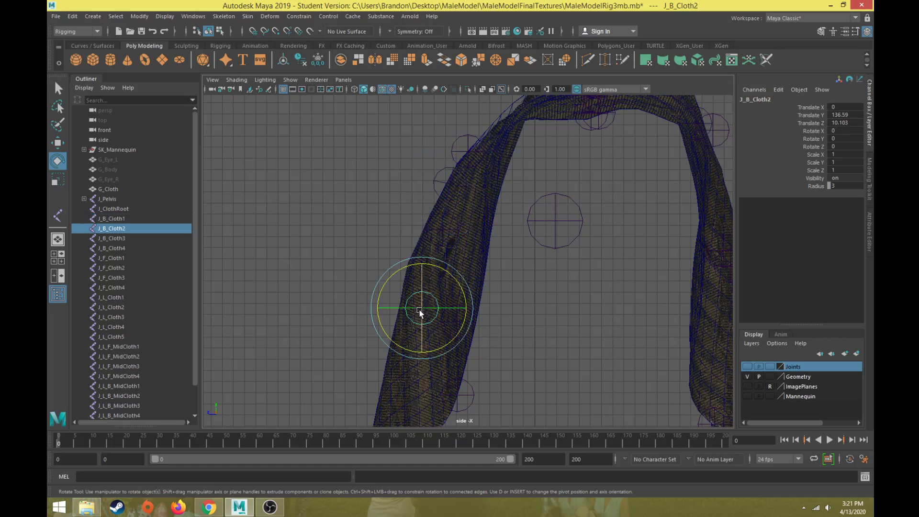
middle_click_drag(444, 339, 515, 225, "alt")
left_click_drag(523, 211, 518, 216)
left_click(129, 238)
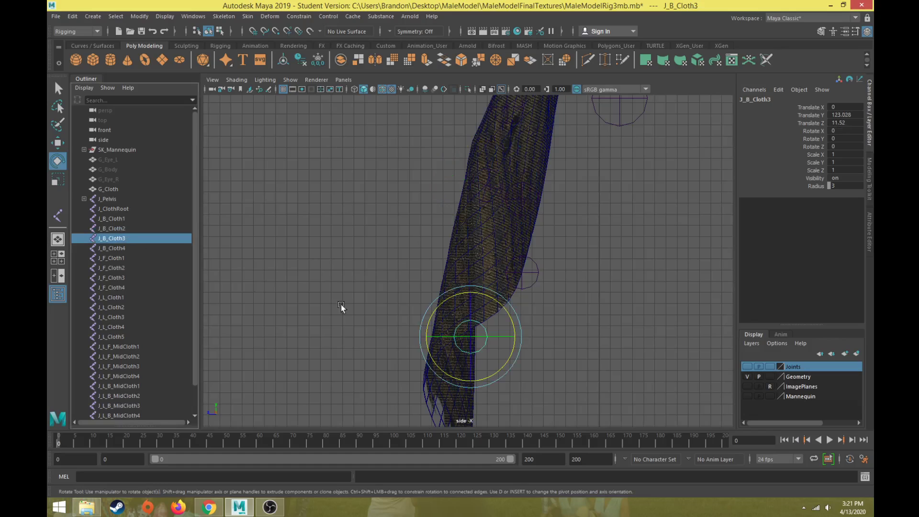
middle_click_drag(400, 278, 390, 163, "alt")
mouse_move(501, 199)
left_mouse_down()
mouse_move(466, 206)
mouse_move(475, 218)
mouse_move(503, 207)
left_mouse_up()
Return to the perspective view and unhide the G_Body mesh under the poncho
left_click(111, 257)
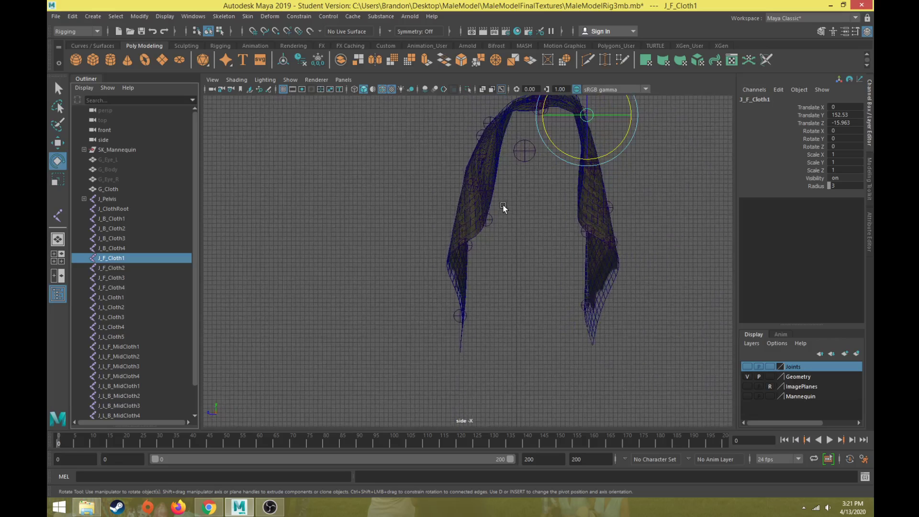
key("space")
key("space")
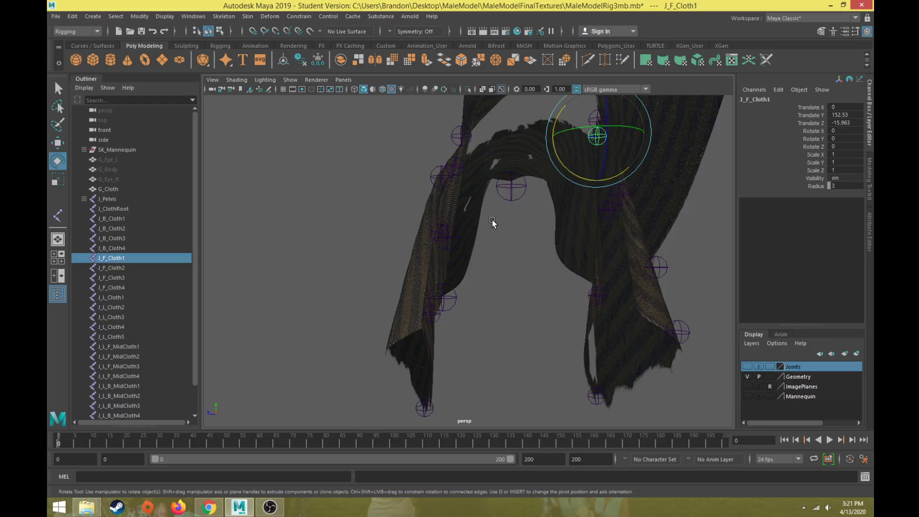
scroll(493, 222, "down", 3)
left_click_drag(486, 218, 501, 254, "alt")
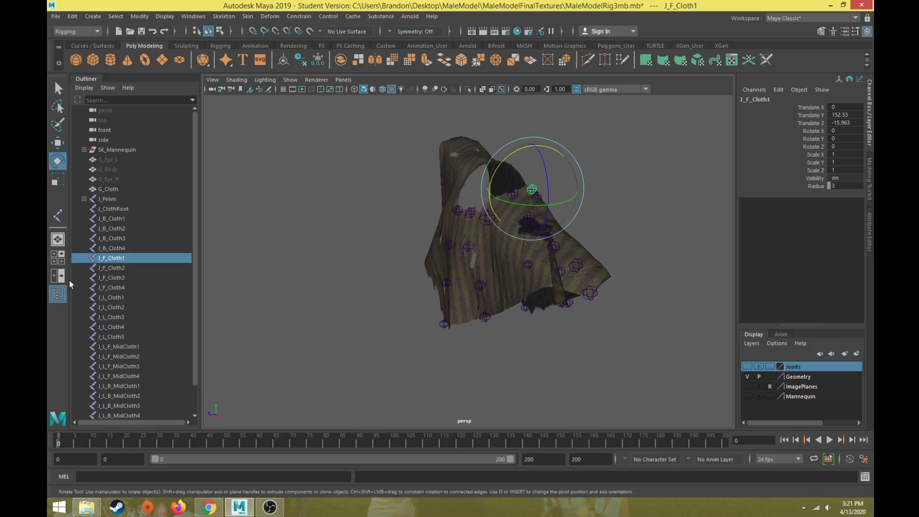
left_click(122, 169)
key("shift+h")
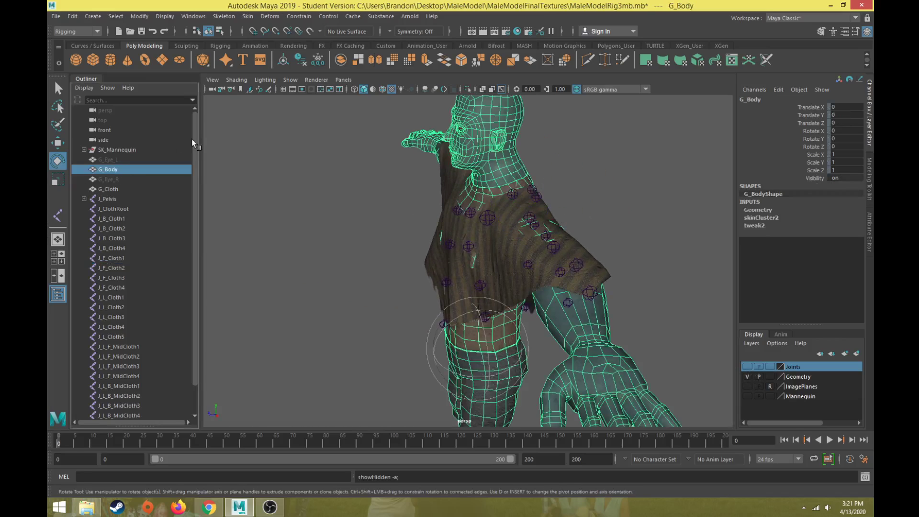
Swap the two centre rows' names so the front joints are J_F_Cloth1 to J_F_Cloth4 and the back joints J_B_Cloth1 to J_B_Cloth4
left_click(117, 209)
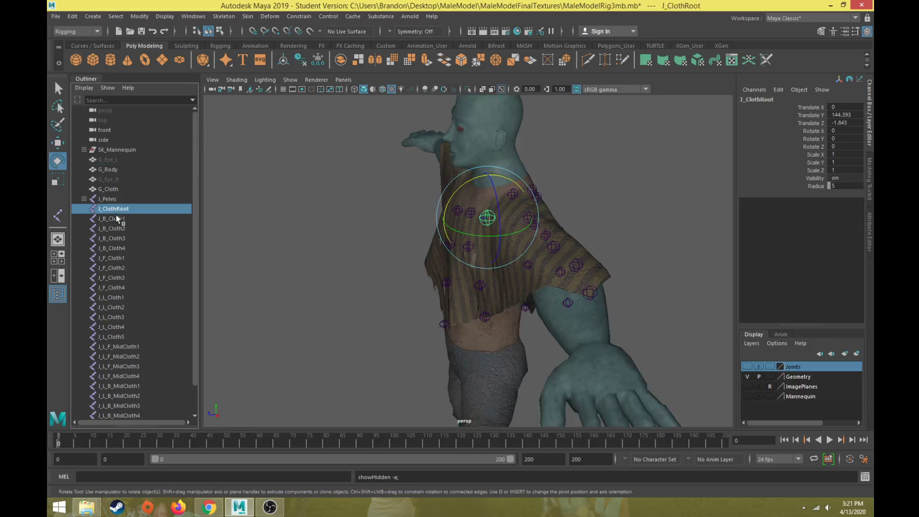
left_click(114, 219)
left_click_drag(249, 249, 327, 251, "alt")
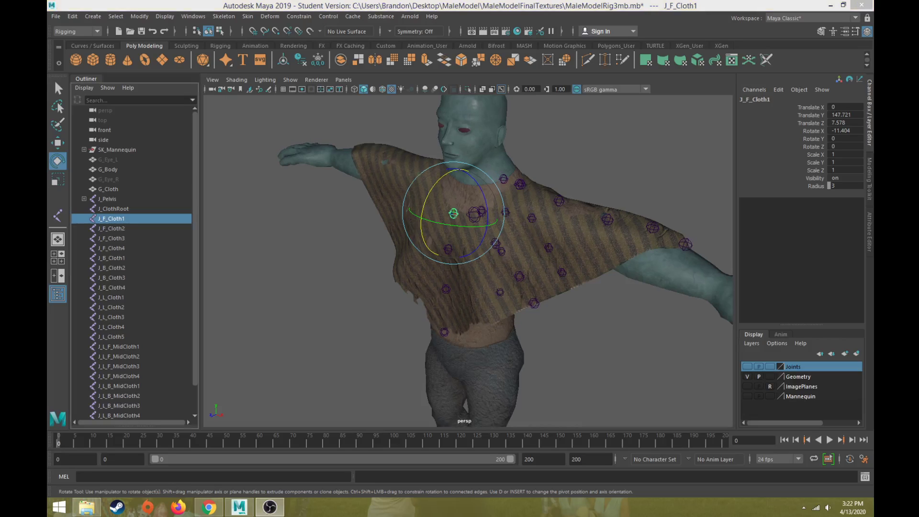
Select the J_F_Cloth row and the J_B_Cloth row in turn to check their positions on the front and back
left_click(114, 248, "shift")
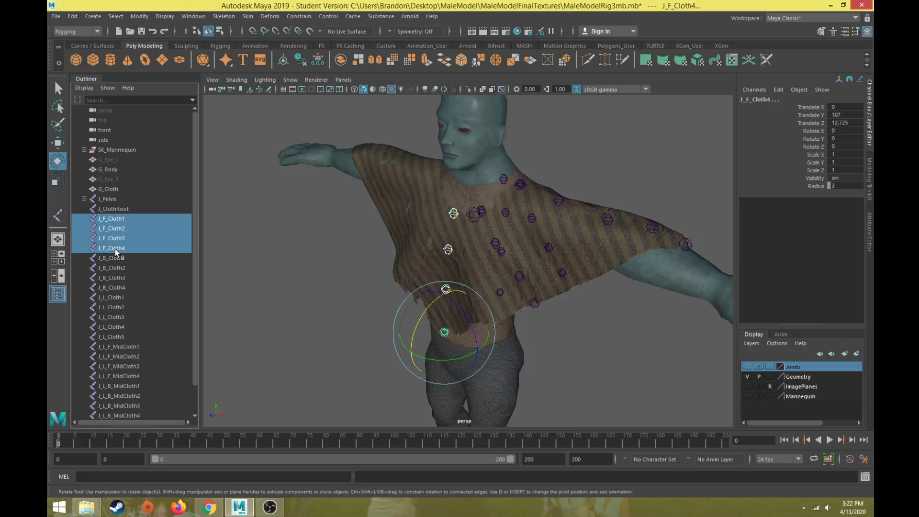
left_click_drag(488, 260, 418, 263, "alt")
left_click(133, 257)
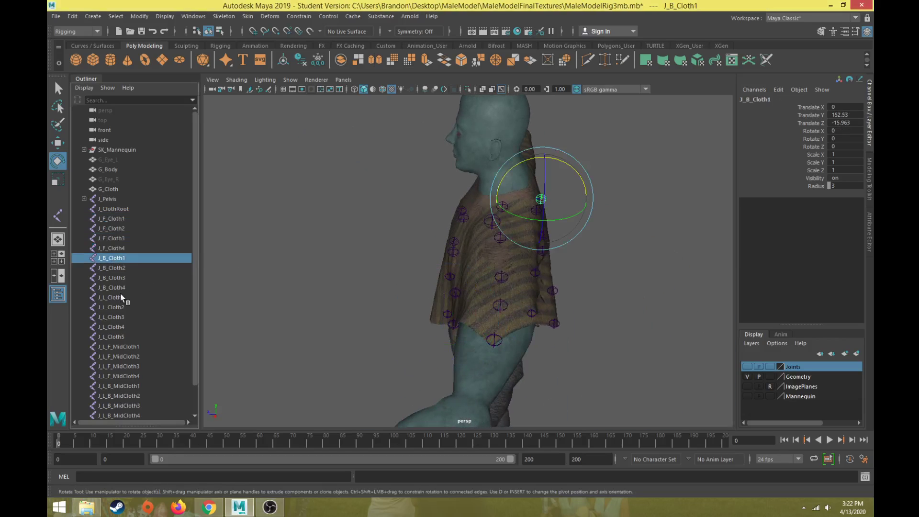
left_click(119, 288, "shift")
left_click_drag(550, 292, 263, 237, "alt")
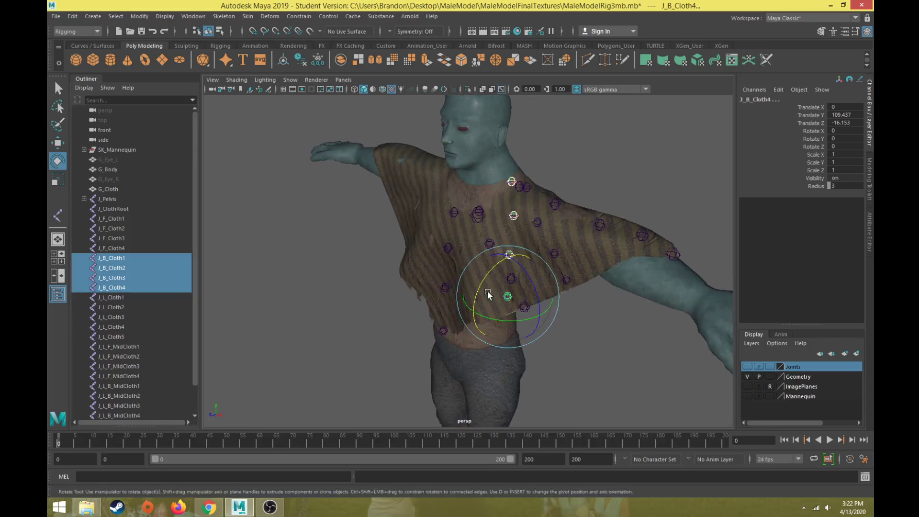
left_click_drag(327, 235, 353, 241, "alt")
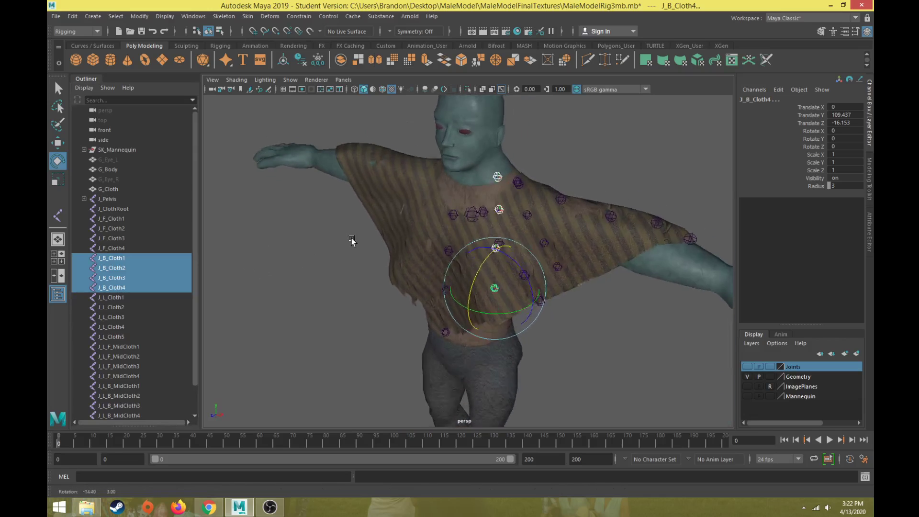
Rotate J_B_Cloth2 on the centre back row to about -1.9 degrees around X
left_click_drag(424, 223, 365, 205, "alt")
left_click(538, 193)
left_click(538, 194)
left_click_drag(537, 194, 518, 182, "alt")
left_click_drag(514, 191, 375, 237, "alt")
left_click(487, 214)
left_click(486, 218)
mouse_move(370, 243)
left_mouse_down("alt")
mouse_move(378, 245)
mouse_move(346, 245)
mouse_move(365, 256)
left_mouse_up("alt")
Fine-tune the X rotation of J_B_Cloth2 against the back of the cloth in the side view
key("space")
key("space")
scroll(590, 348, "up", 1)
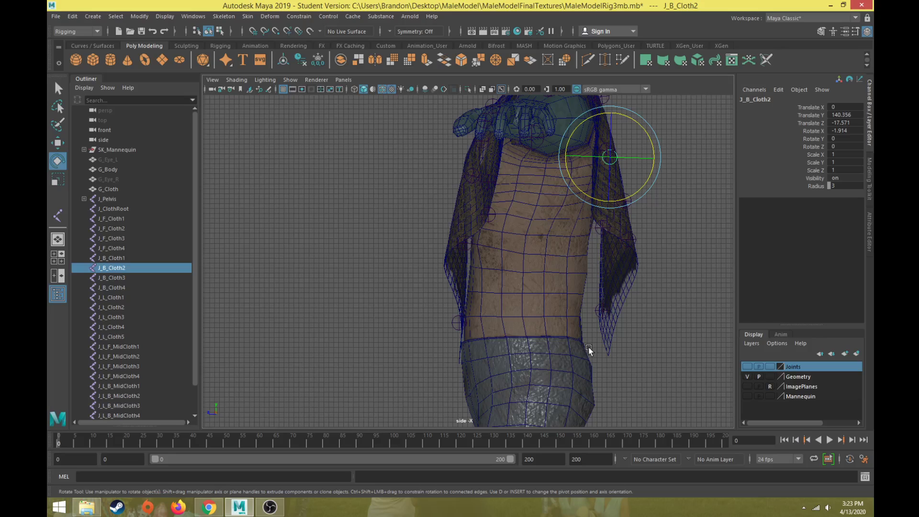
middle_click_drag(587, 347, 498, 354, "alt")
scroll(501, 352, "up", 2)
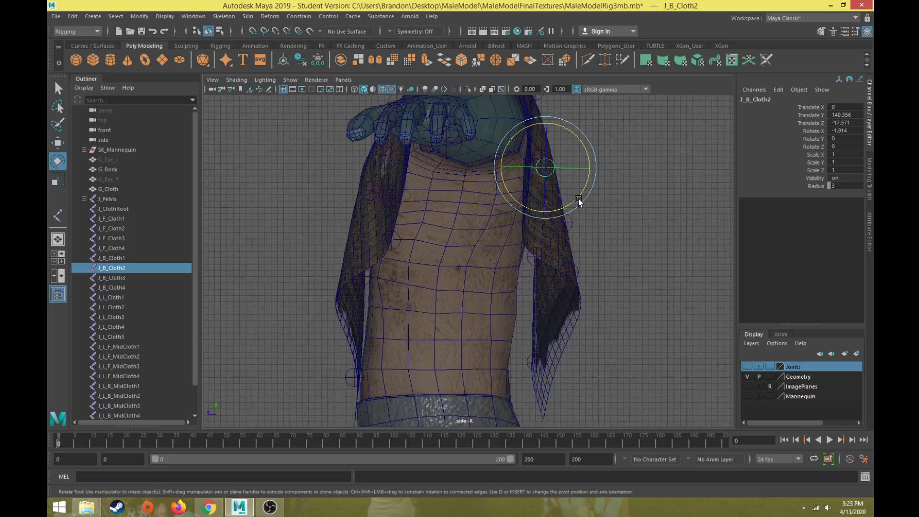
left_click_drag(578, 202, 577, 204)
Rotate J_B_Cloth3 to about 5.3 degrees around X
left_click(531, 264)
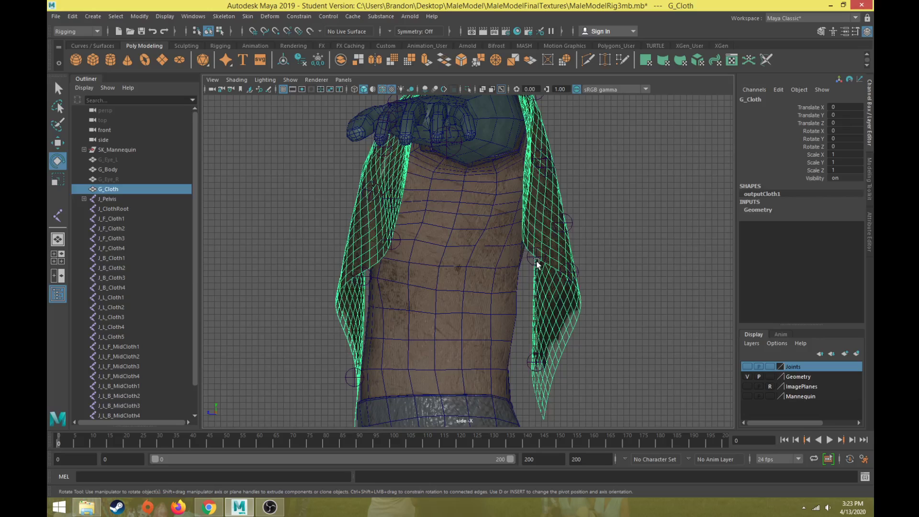
left_click(536, 258)
left_click_drag(576, 238, 573, 236)
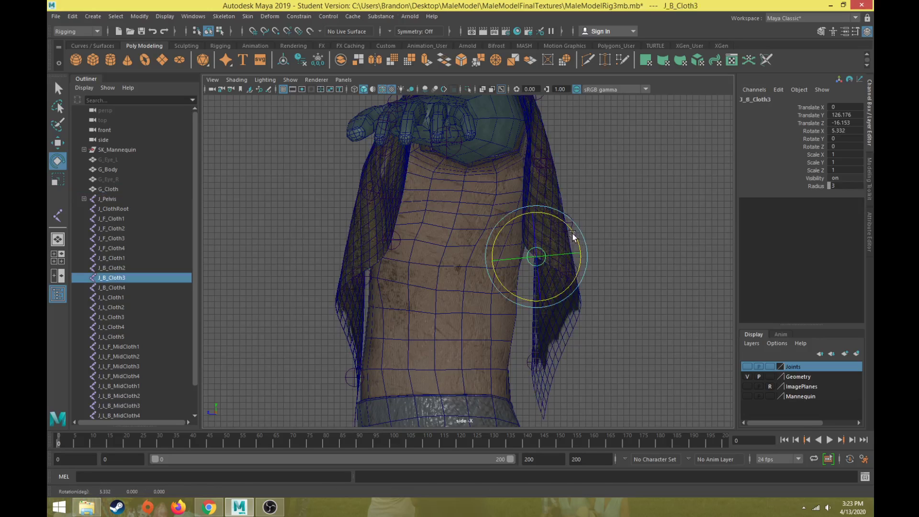
In the perspective view, rotate the shoulder joint J_L_Cloth1 to about -2.2 degrees around Z
key("space")
key("space")
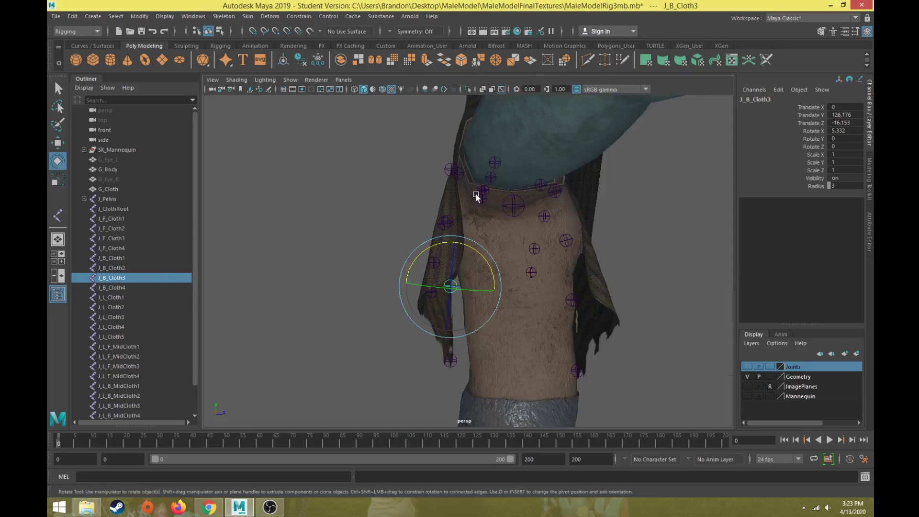
mouse_move(476, 194)
left_mouse_down("alt")
mouse_move(583, 215)
mouse_move(401, 219)
mouse_move(636, 181)
mouse_move(580, 165)
mouse_move(540, 191)
mouse_move(534, 156)
left_mouse_up("alt")
left_click(581, 159)
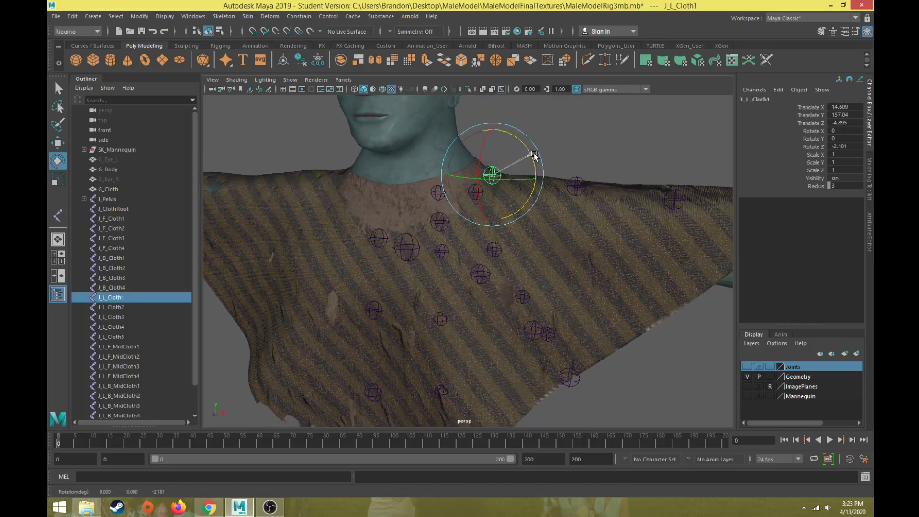
Rotate J_L_Cloth2, J_L_Cloth3 and J_L_Cloth4 along the arm, with J_L_Cloth4 at about -8 degrees around Z
left_click(576, 187)
left_click_drag(634, 214, 586, 187, "alt")
left_click_drag(574, 149, 594, 139)
left_click(614, 173)
left_click(643, 163)
right_click_drag(423, 234, 368, 246, "alt")
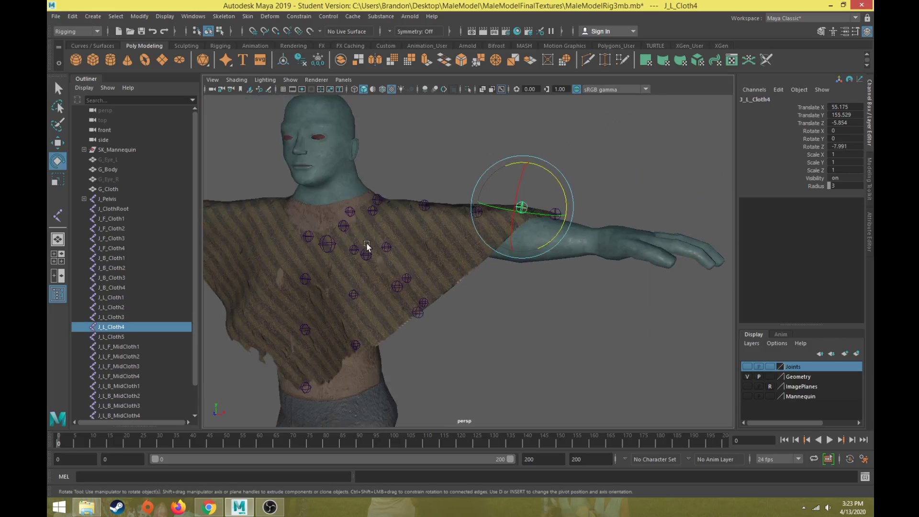
Rotate J_L_F_MidCloth1 to align it with the diagonal front row
left_click_drag(368, 245, 394, 245, "alt")
left_click(384, 214)
right_click_drag(378, 235, 402, 247, "alt")
middle_click_drag(402, 246, 456, 273, "alt")
mouse_move(456, 272)
left_mouse_down("alt")
mouse_move(444, 273)
mouse_move(455, 269)
left_mouse_up("alt")
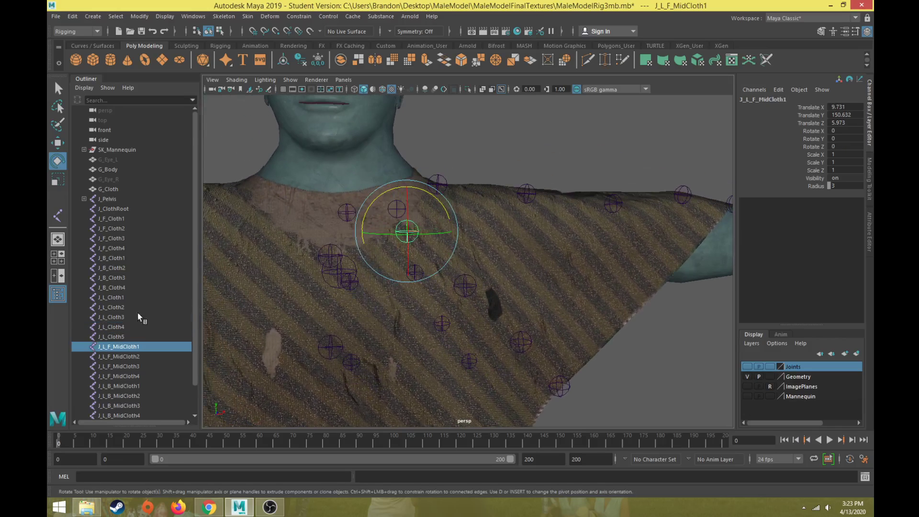
scroll(144, 325, "down", 1)
left_click_drag(447, 207, 369, 259, "alt")
left_click_drag(376, 225, 508, 304)
Align the remaining diagonal front joints, J_L_F_MidCloth2 to J_L_F_MidCloth4, with the direction of their row
left_click(389, 247)
left_click(396, 292)
left_click(405, 336)
Rotate J_L_B_MidCloth1 and J_L_B_MidCloth2 along the diagonal back row, with J_L_B_MidCloth2 at about 27.9 degrees around Z
left_click_drag(576, 245, 429, 229)
left_click(510, 184)
left_click_drag(510, 185, 480, 208, "alt")
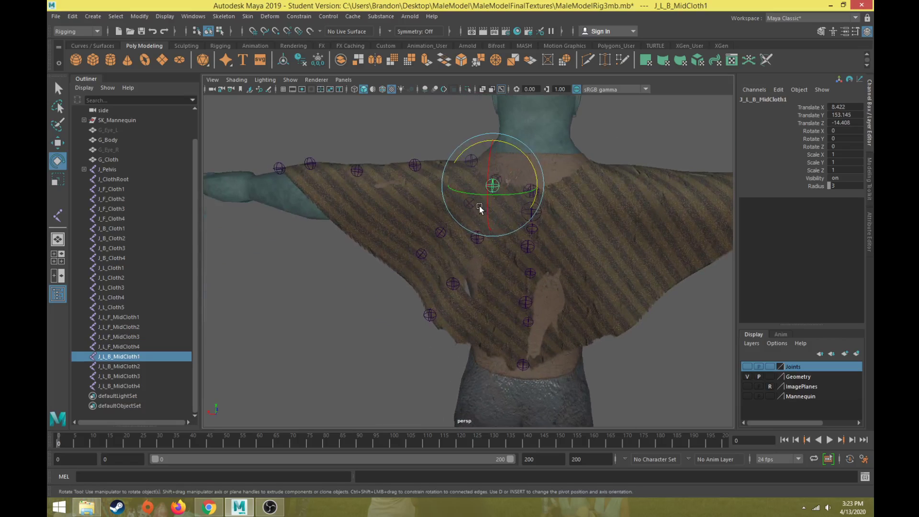
left_click_drag(524, 154, 523, 206)
left_click(491, 238)
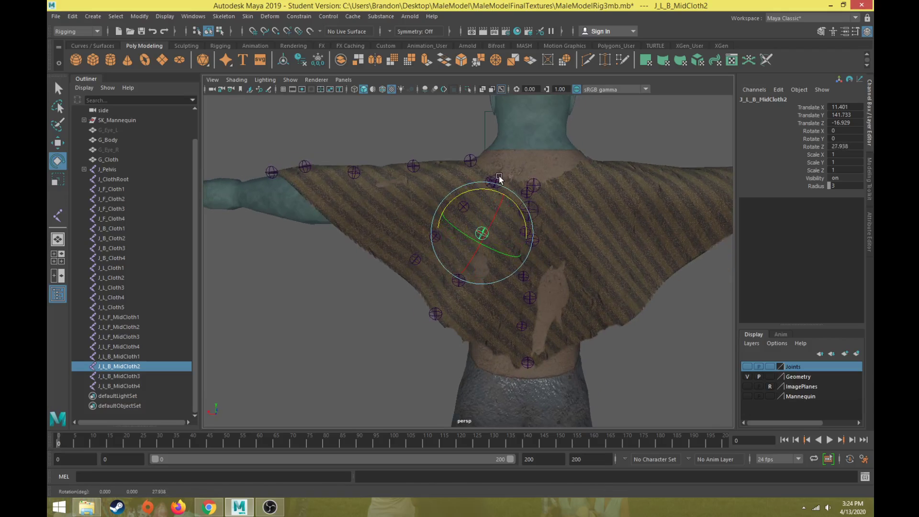
Rotate J_L_B_MidCloth3 and J_L_B_MidCloth4 along the diagonal back row, with J_L_B_MidCloth4 at about 35.9 degrees around Z
left_click_drag(467, 270, 403, 287, "alt")
left_click(481, 290)
left_click(573, 341)
left_click(522, 295)
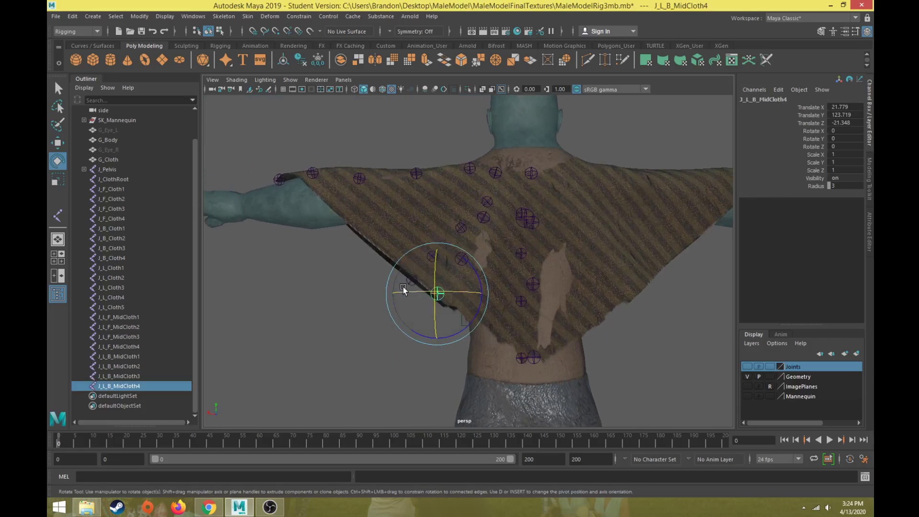
left_click_drag(475, 271, 437, 341)
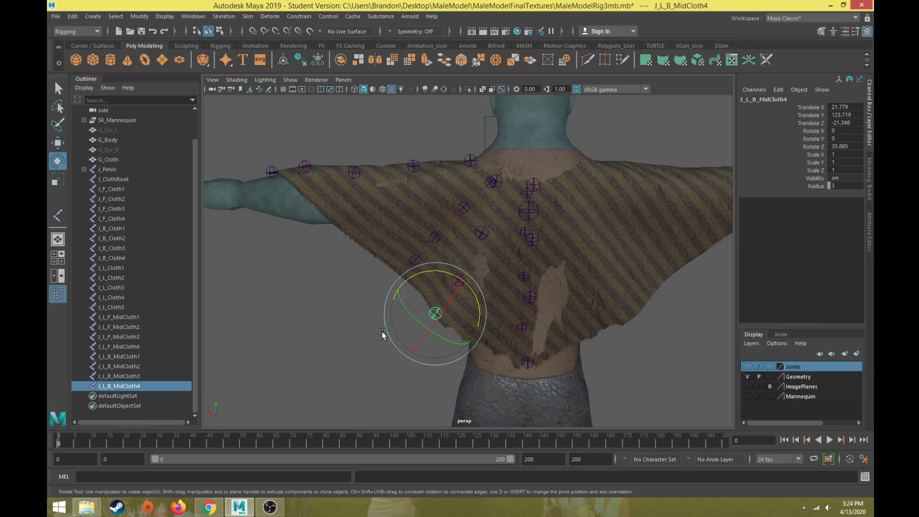
left_click_drag(382, 334, 572, 298, "alt")
scroll(466, 317, "up", 4)
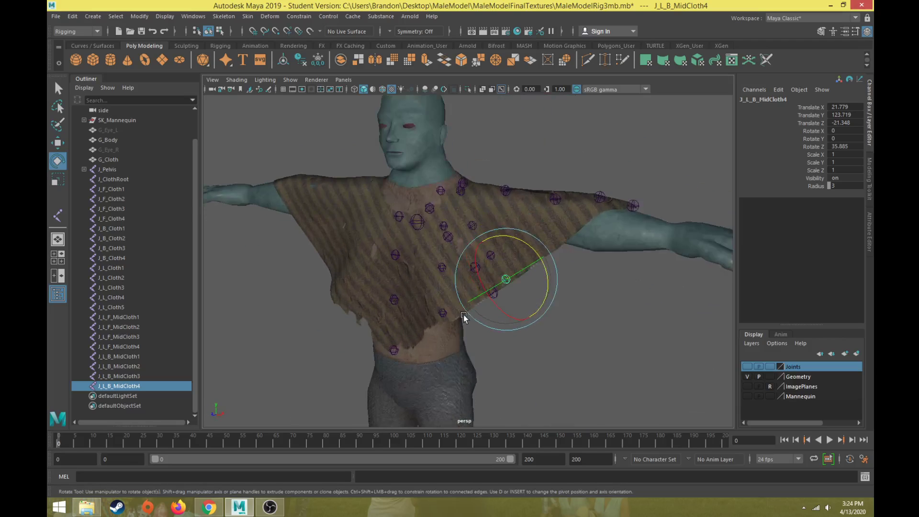
Hide the G_Body and G_Cloth meshes so that only the cloth joints remain in the view
middle_click_drag(466, 292, 512, 232, "alt")
left_click_drag(467, 268, 439, 268, "alt")
middle_click_drag(439, 267, 436, 304, "alt")
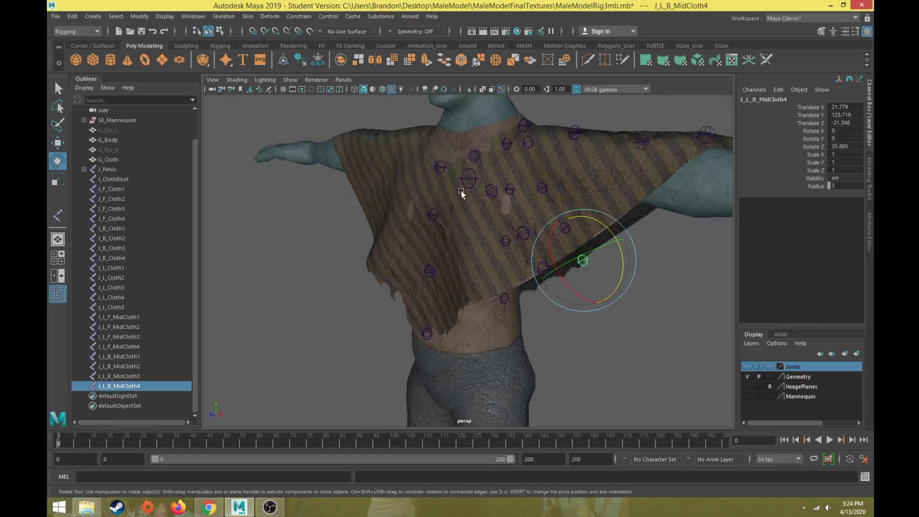
left_click(467, 176)
left_click(466, 178)
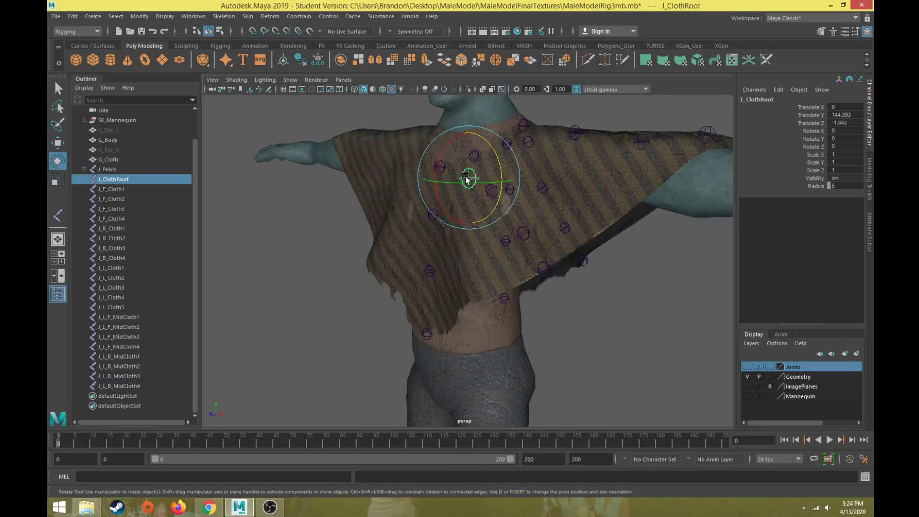
left_click(480, 327)
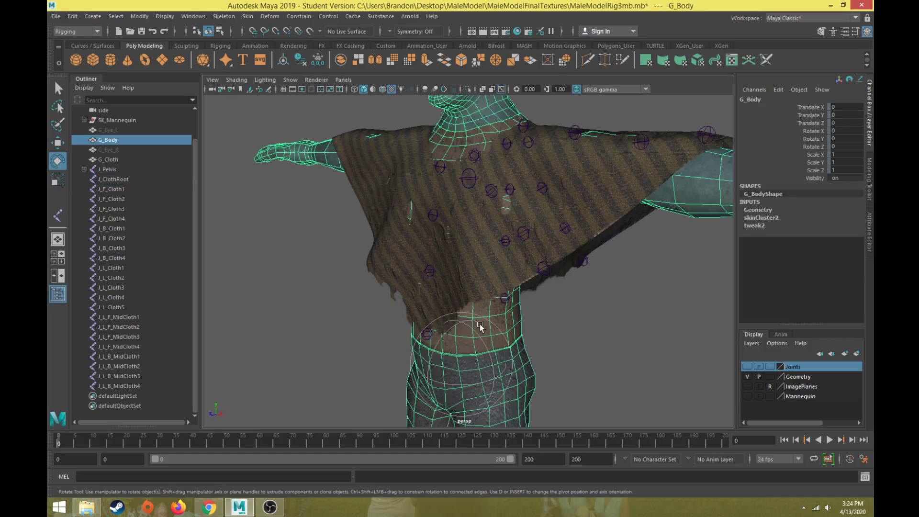
key("ctrl+h")
left_click(485, 281)
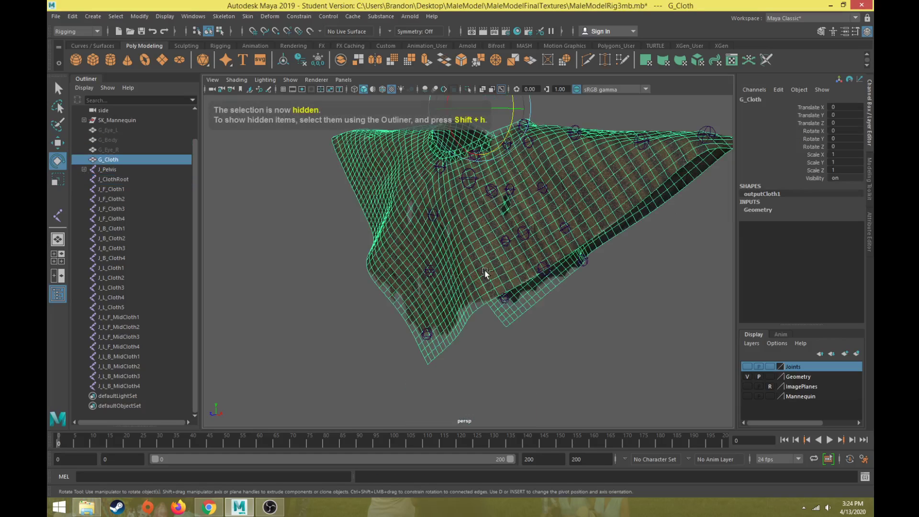
key("ctrl+h")
Parent the centre front joints into one chain running from J_F_Cloth1 down to J_F_Cloth4
left_click(427, 334)
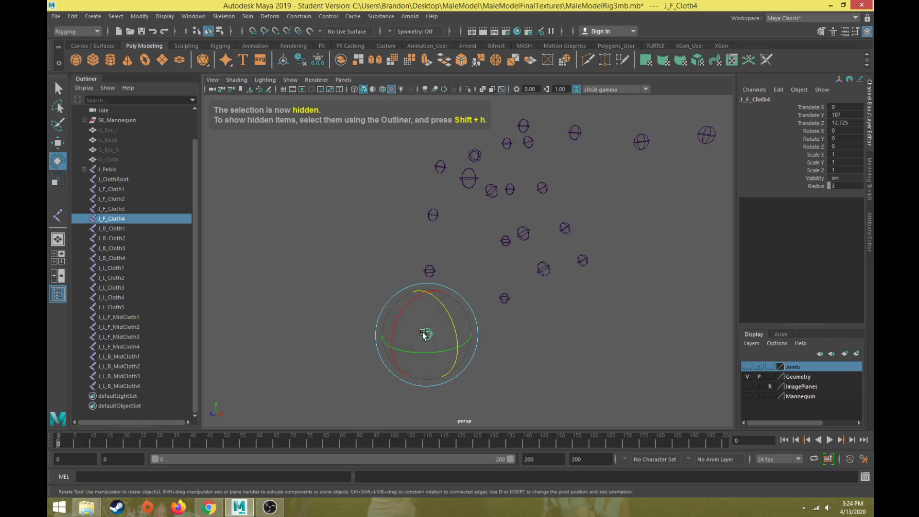
key("q")
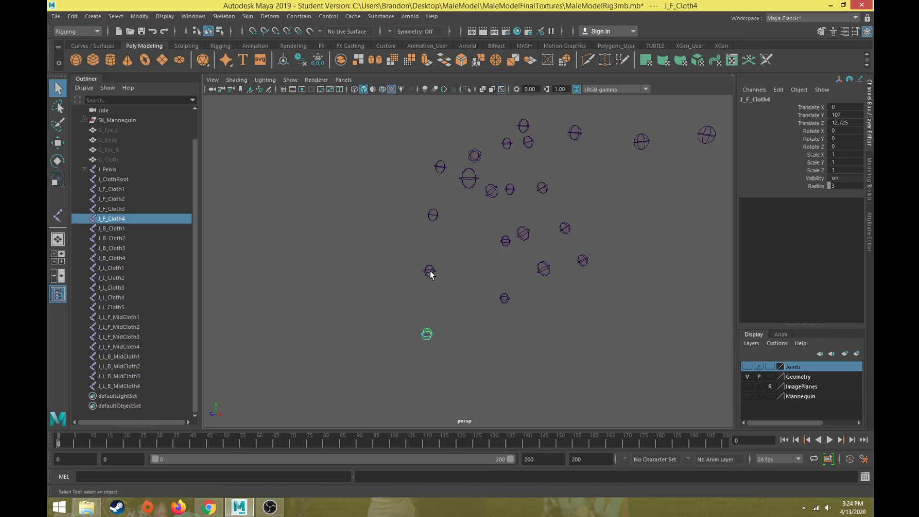
left_click(429, 271, "shift")
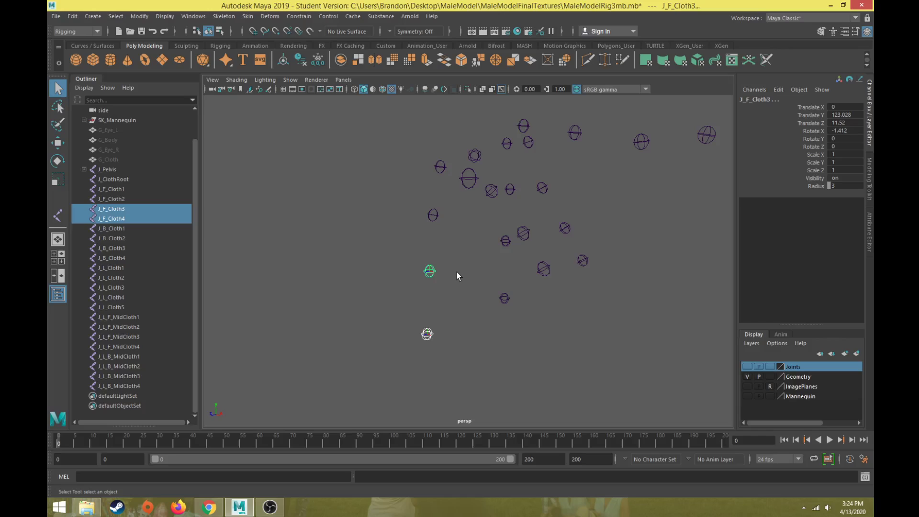
key("p")
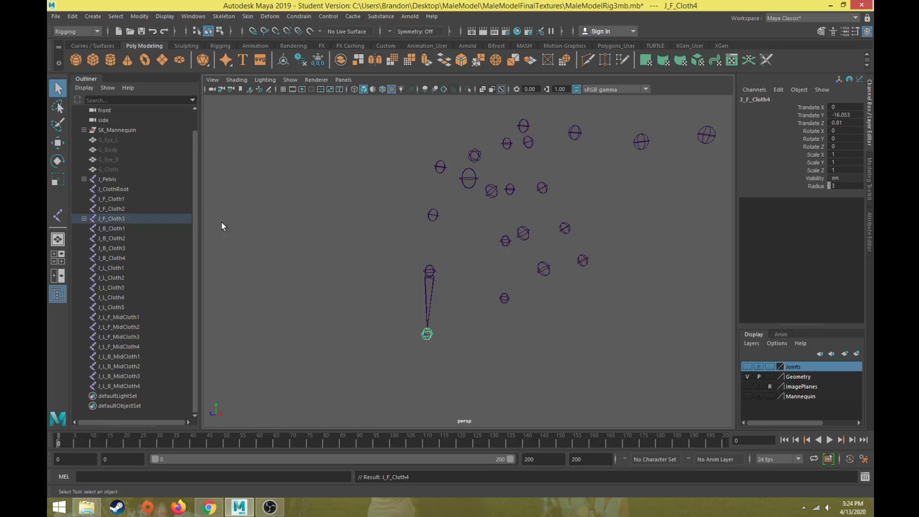
left_click(429, 276)
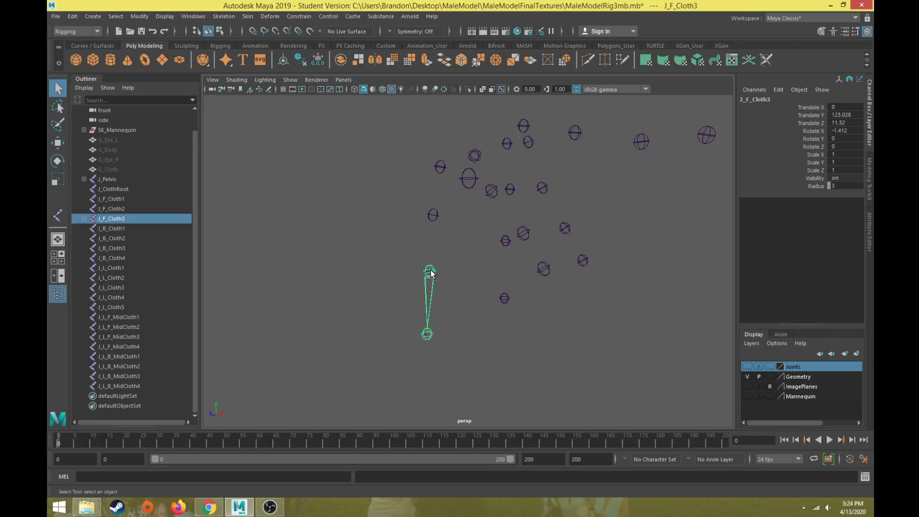
left_click(432, 215, "shift")
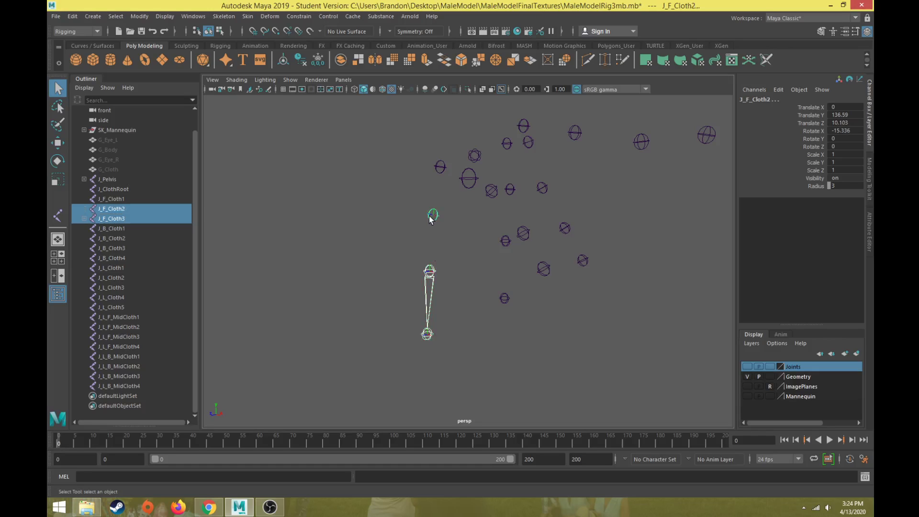
key("p")
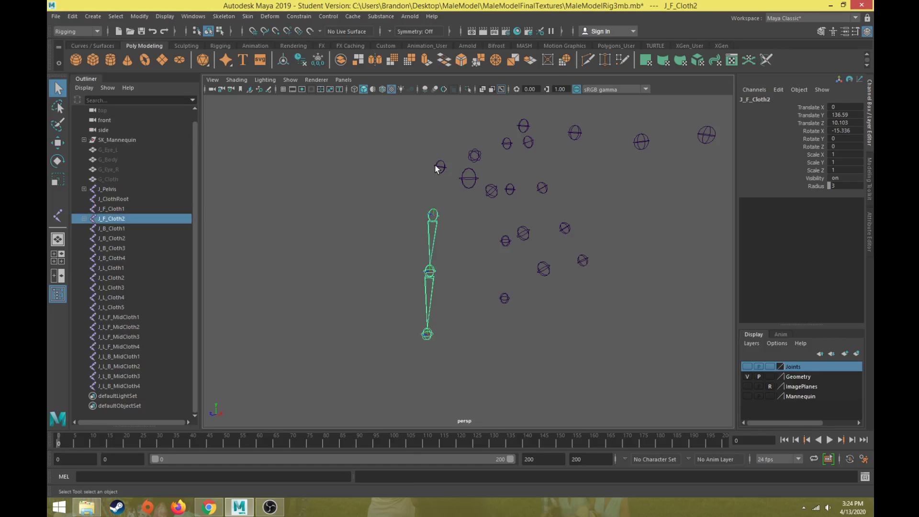
left_click(439, 168, "shift")
key("p")
Parent the diagonal front joints into one chain running from J_L_F_MidCloth1 down to J_L_F_MidCloth4
left_click_drag(442, 180, 559, 250, "alt")
left_click(555, 258)
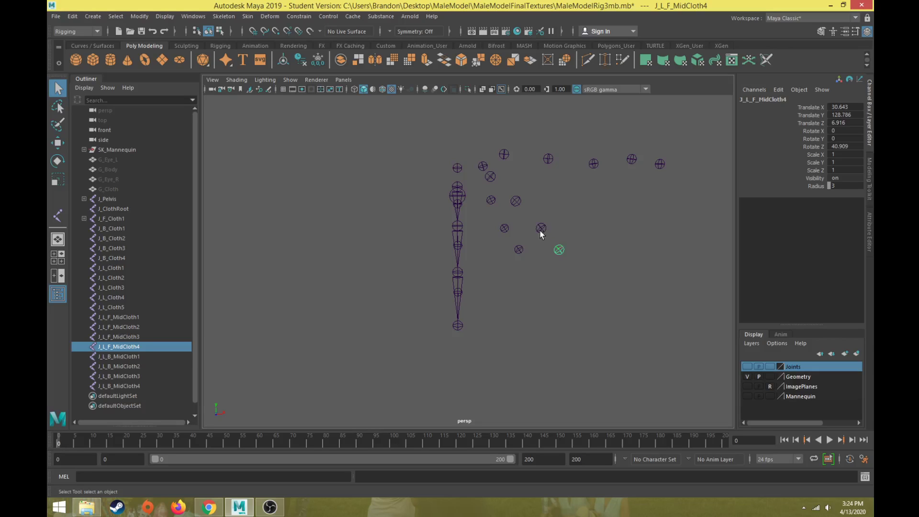
left_click(541, 229, "shift")
key("p")
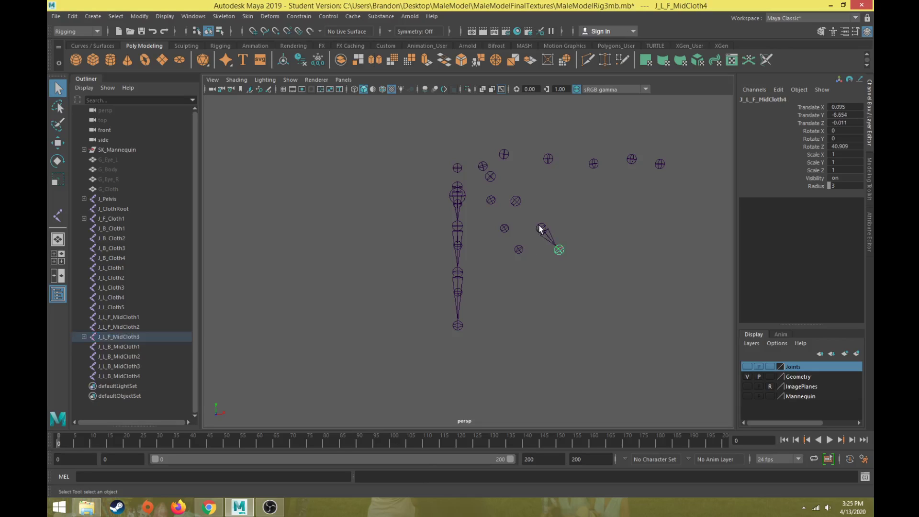
left_click(540, 229)
left_click(514, 203, "shift")
key("p")
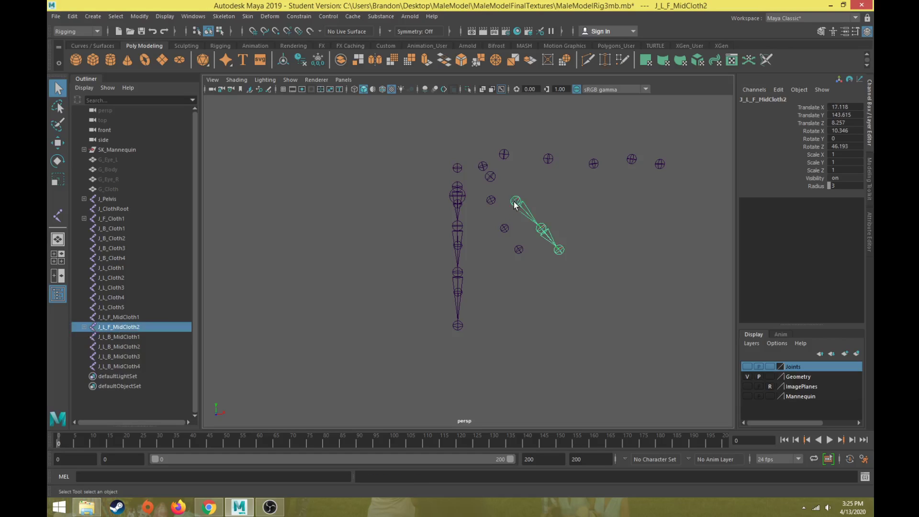
left_click(491, 176, "shift")
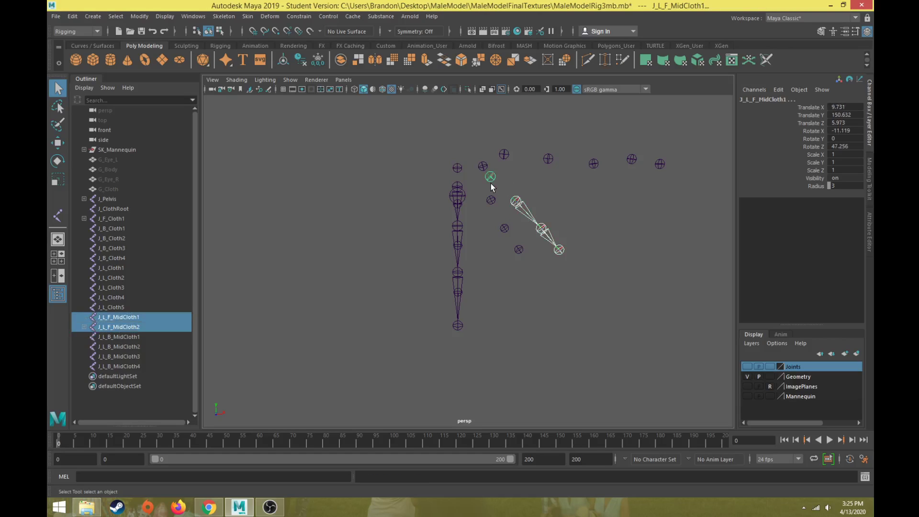
key("p")
Parent the shoulder row joints into one chain running from J_L_Cloth1 out to J_L_Cloth5
scroll(493, 228, "up", 4)
middle_click_drag(493, 228, 460, 259, "alt")
left_click_drag(472, 170, 511, 200, "alt")
left_click_drag(583, 288, 613, 190, "alt")
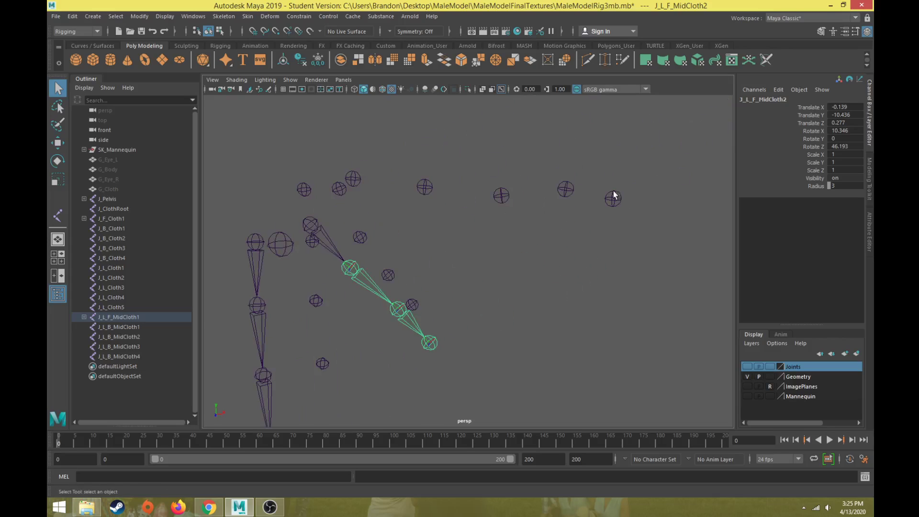
left_click(604, 200)
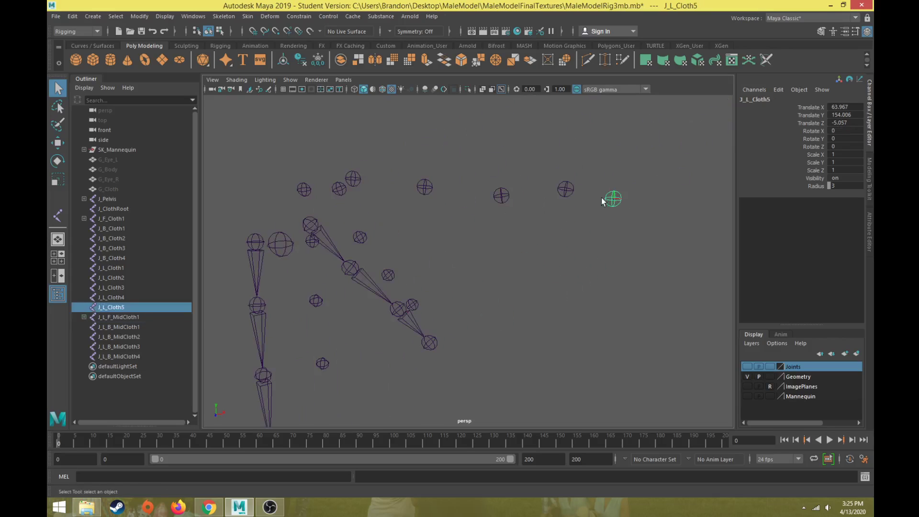
left_click(565, 190, "shift")
key("p")
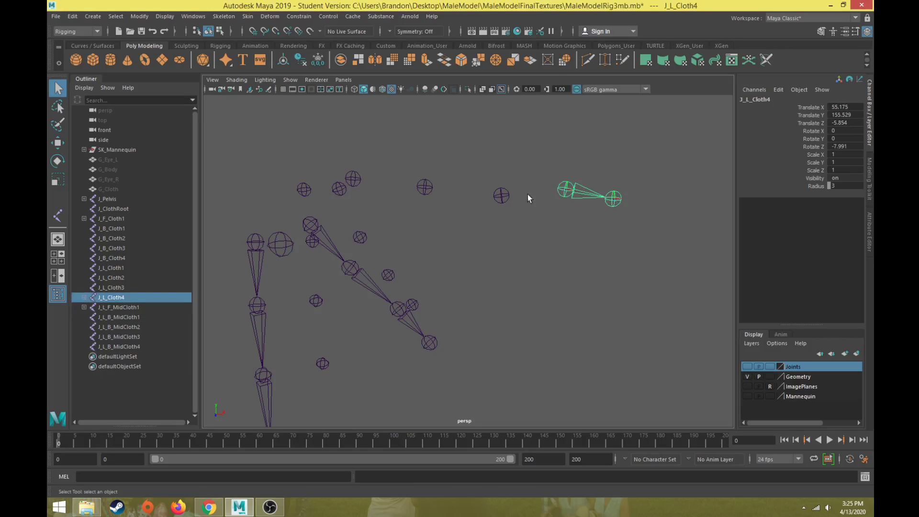
left_click(502, 196, "shift")
key("p")
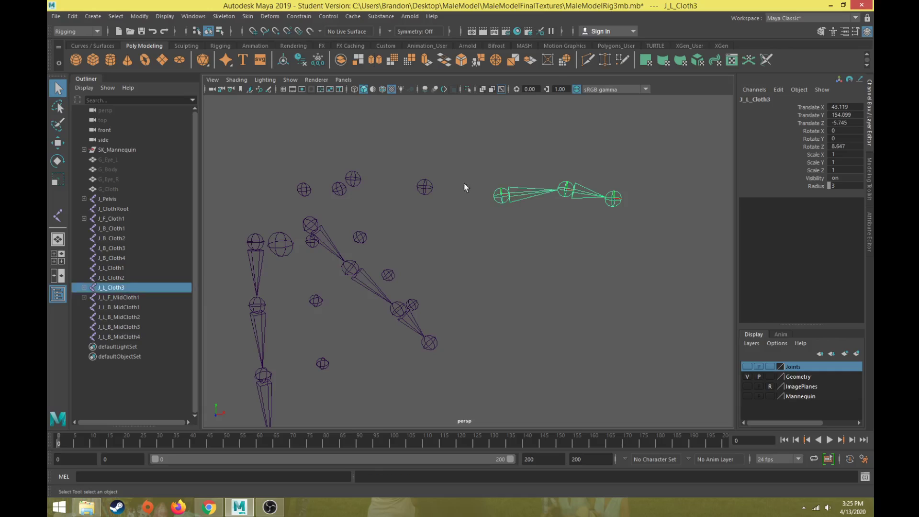
left_click(424, 187, "shift")
key("p")
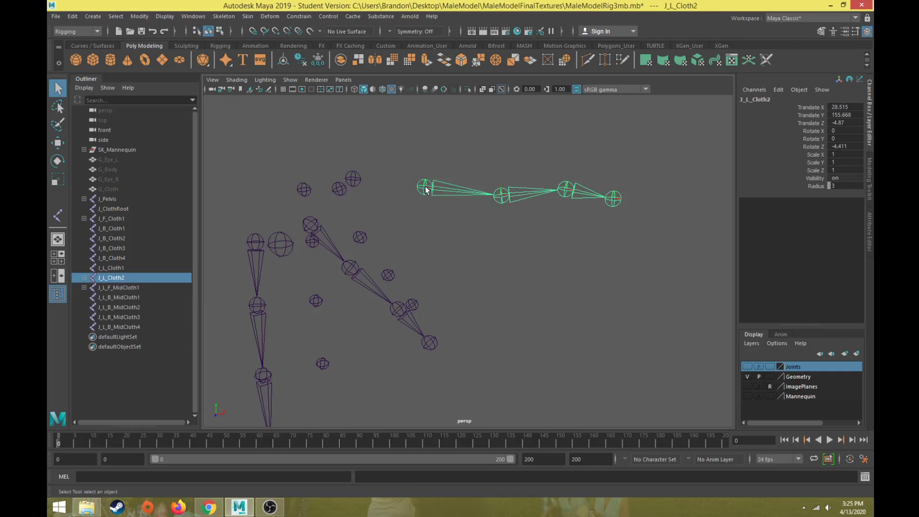
left_click(353, 178, "shift")
key("p")
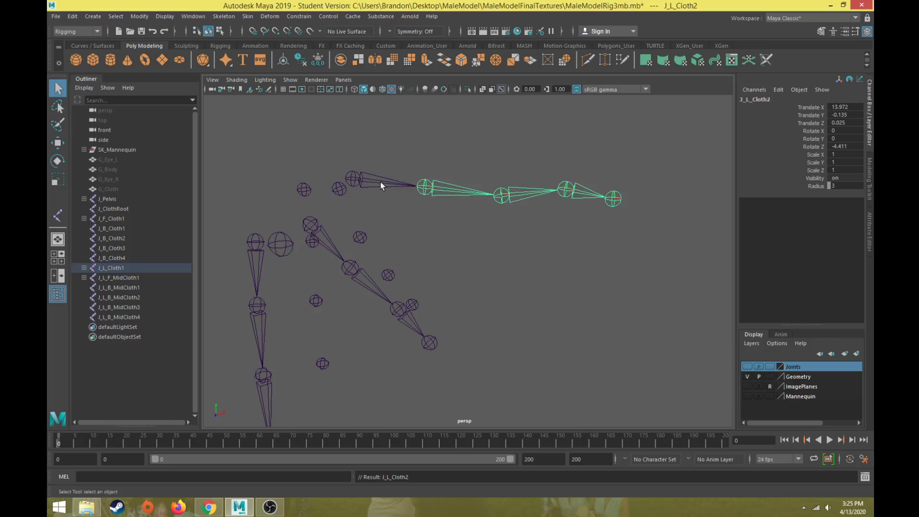
Parent the diagonal back joints into one chain running from J_L_B_MidCloth1 down to J_L_B_MidCloth4
left_click_drag(380, 182, 417, 233, "alt")
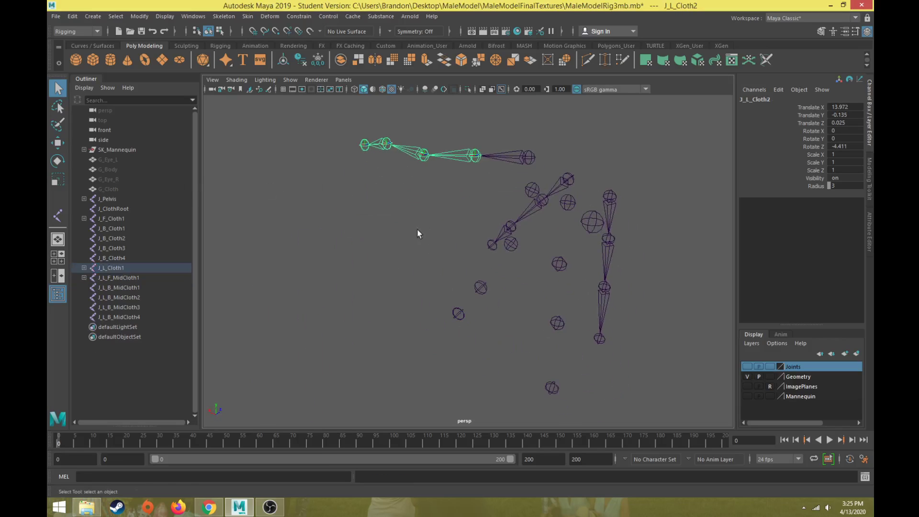
left_click(457, 311)
left_click(477, 288, "shift")
key("p")
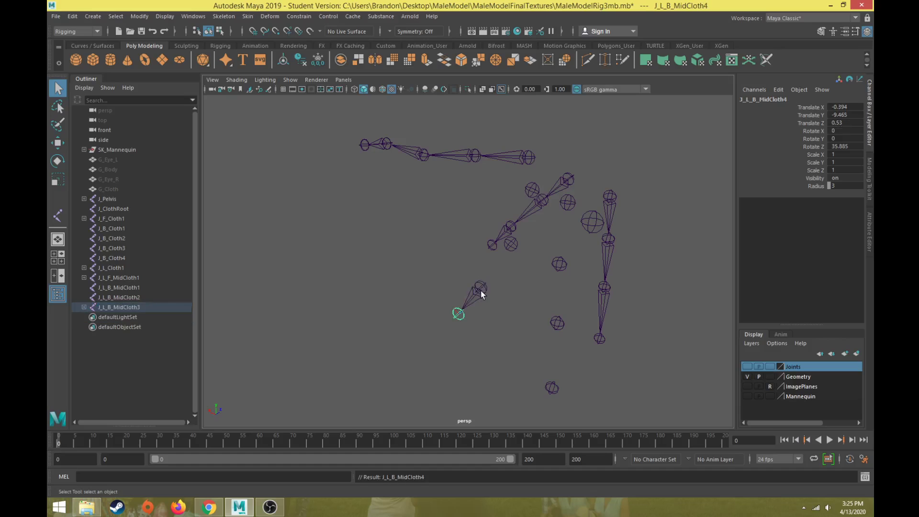
left_click(508, 244, "shift")
key("p")
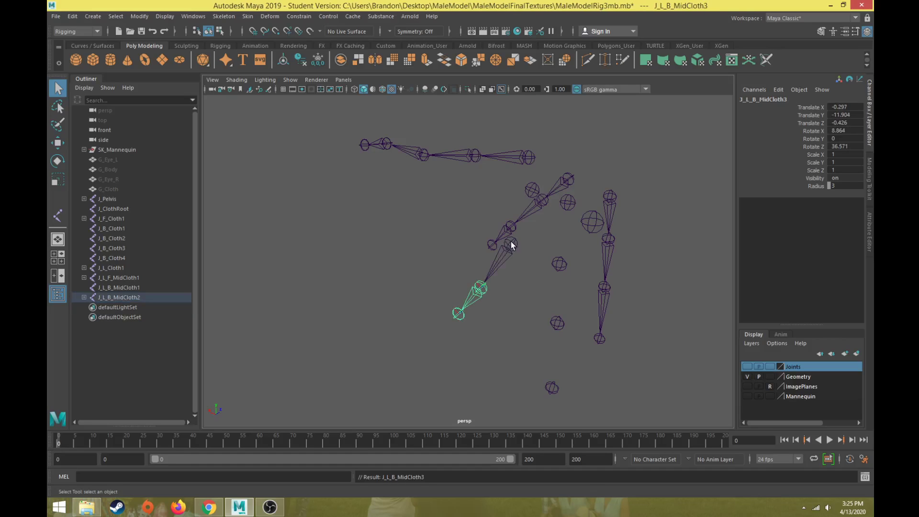
left_click_drag(511, 241, 543, 211, "alt")
left_click(546, 156, "shift")
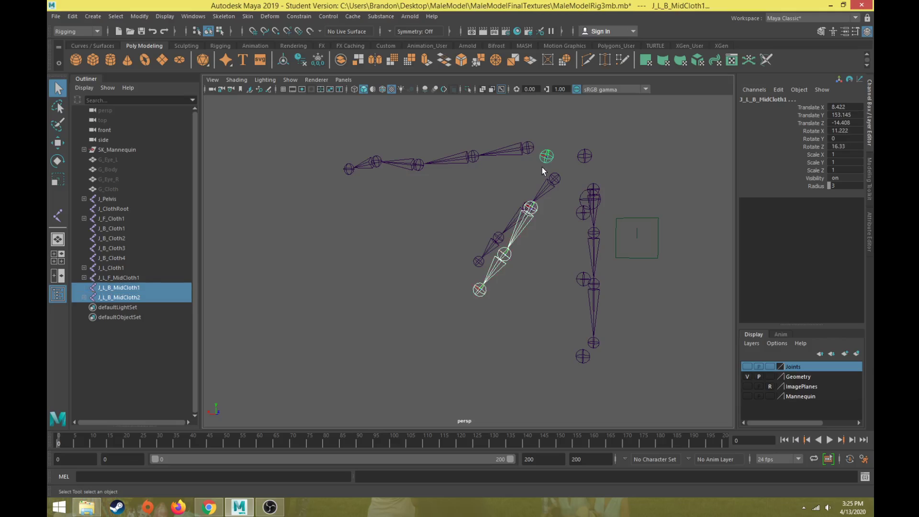
key("p")
key("space")
key("space")
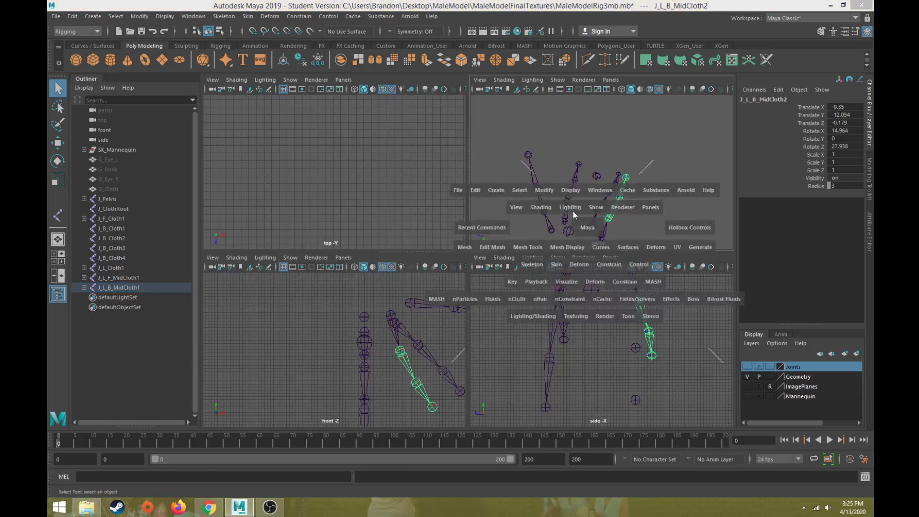
Parent the centre back joints into one chain running from J_B_Cloth1 down to J_B_Cloth4
left_click_drag(552, 173, 546, 304, "alt")
left_click(538, 316)
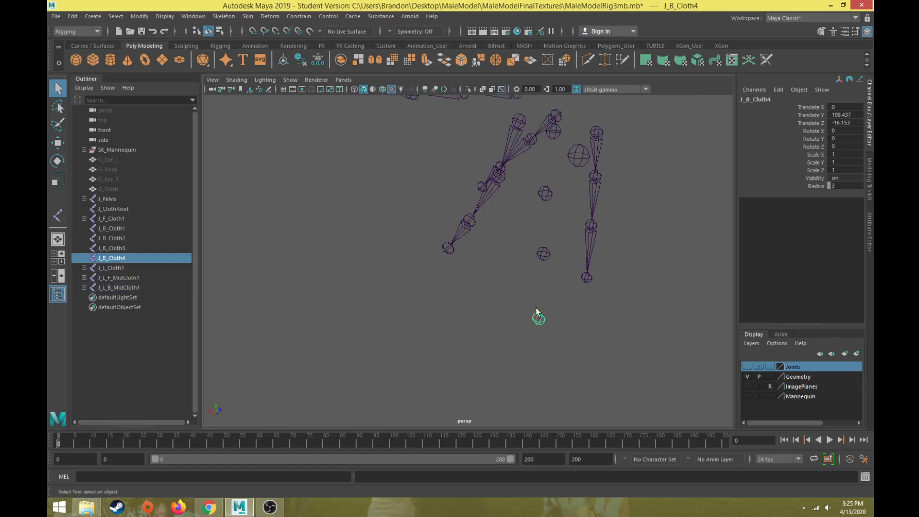
left_click(543, 254, "shift")
key("p")
left_click(542, 192, "shift")
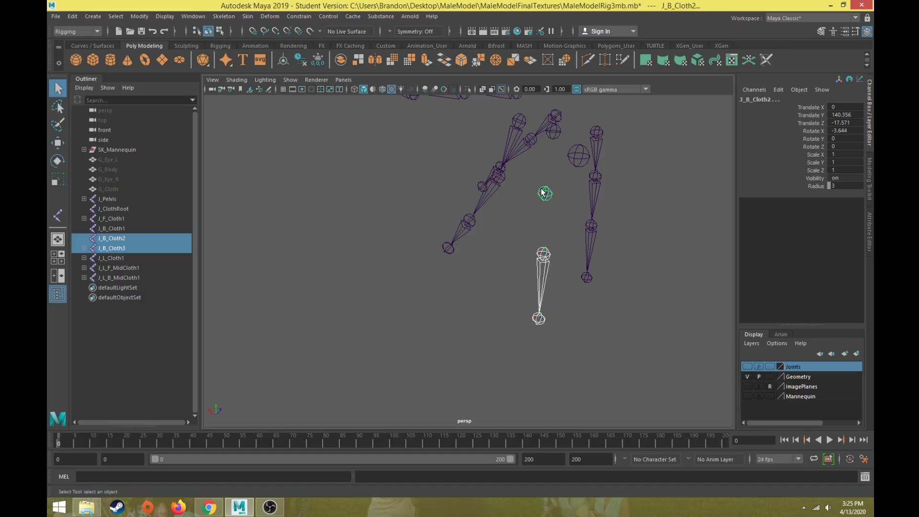
key("p")
left_click(542, 192)
left_click(551, 132, "shift")
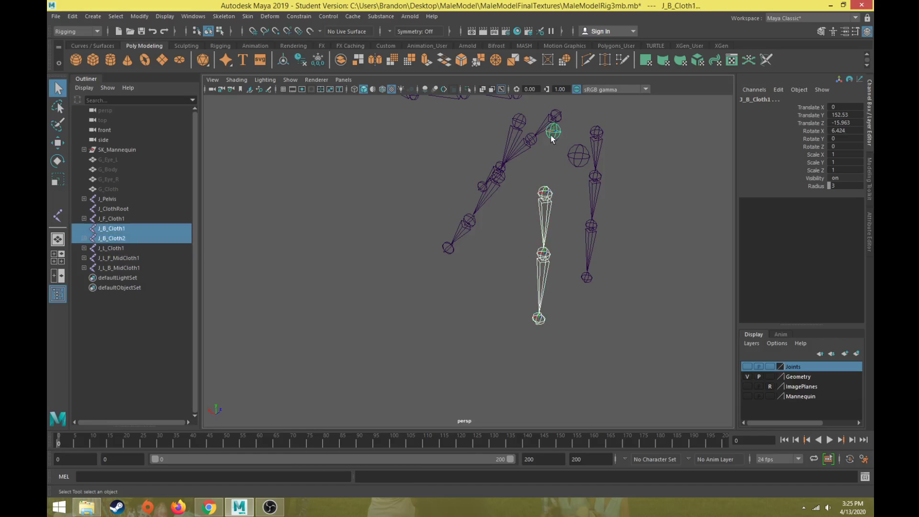
left_click_drag(551, 134, 498, 261, "alt")
key("p")
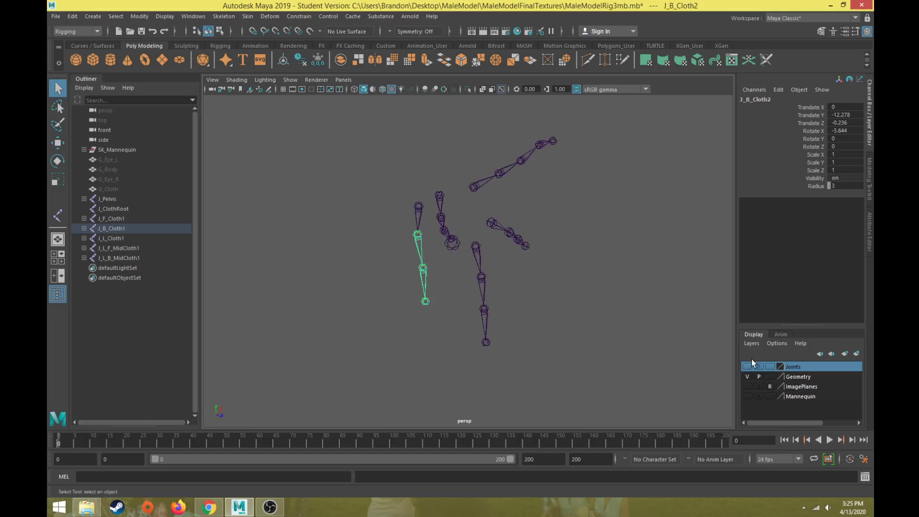
Unhide G_Cloth and parent the centre front chain, starting at J_F_Cloth1, under J_ClothRoot
left_click(114, 188)
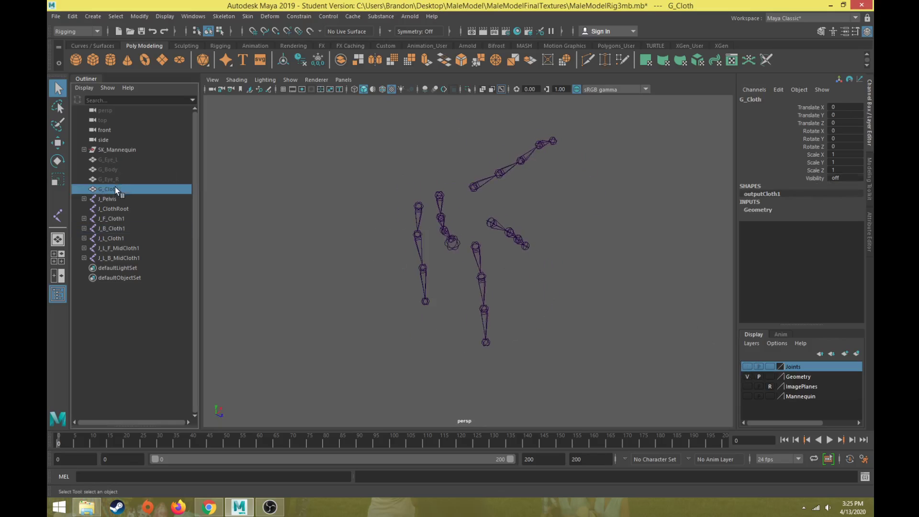
key("shift+h")
left_click_drag(331, 234, 441, 265, "alt")
left_click(442, 265)
scroll(438, 269, "up", 5)
middle_click_drag(437, 271, 468, 270, "alt")
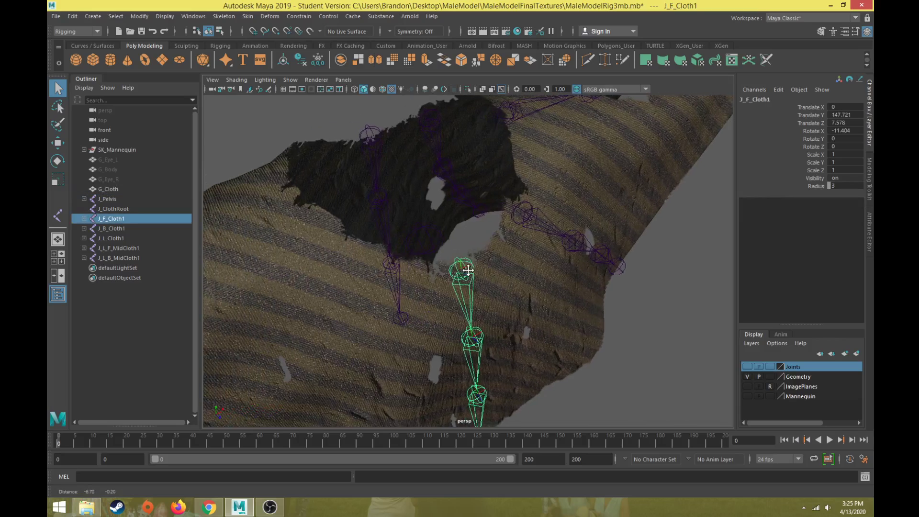
left_click(429, 237, "shift")
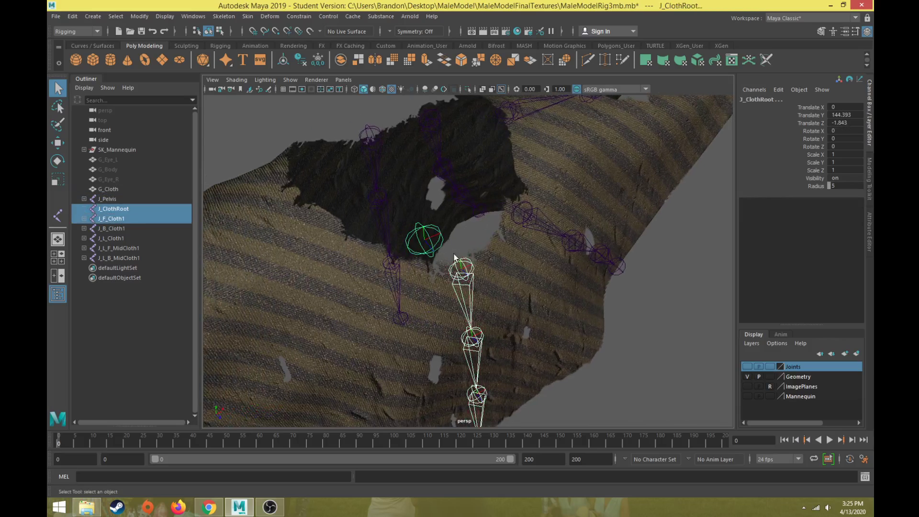
key("p")
left_click_drag(530, 215, 495, 236, "alt")
key("Up")
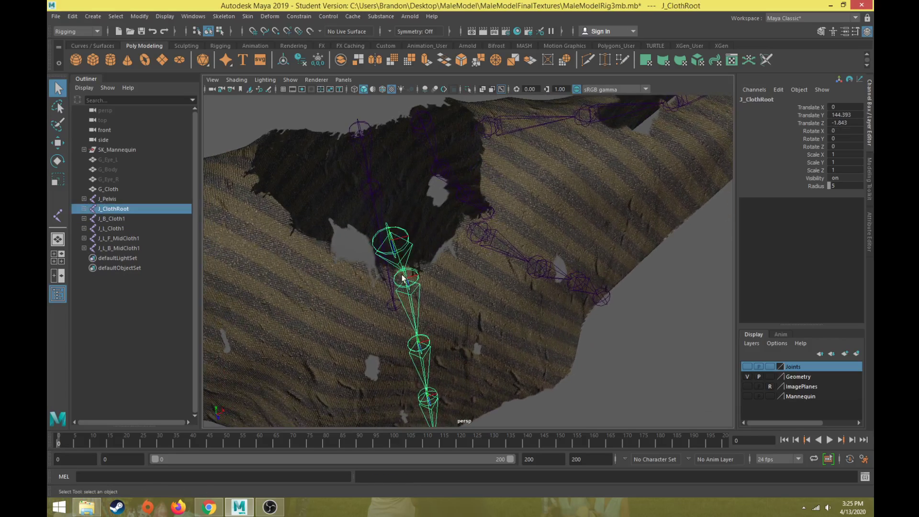
Parent the diagonal front chain J_L_F_MidCloth1 and the shoulder chain J_L_Cloth1 under J_ClothRoot
left_click_drag(395, 244, 461, 261, "alt")
left_click(523, 237)
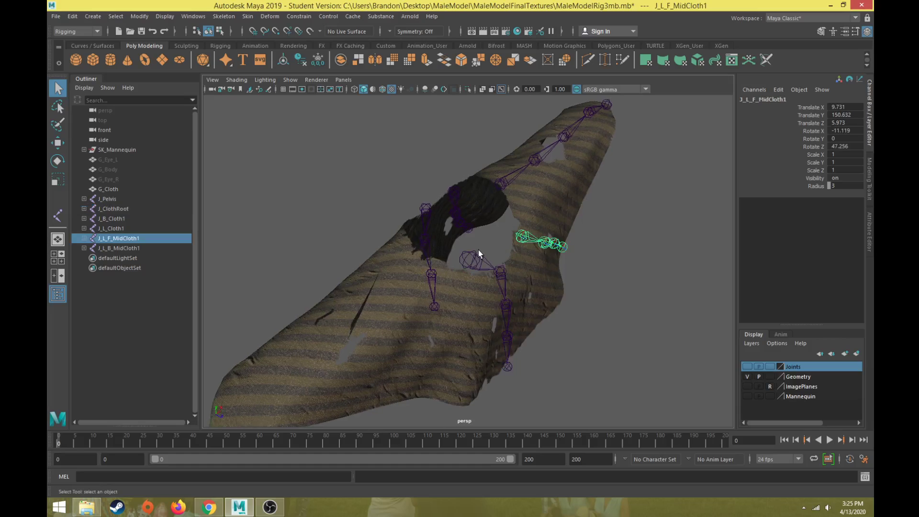
left_click(468, 256, "shift")
key("p")
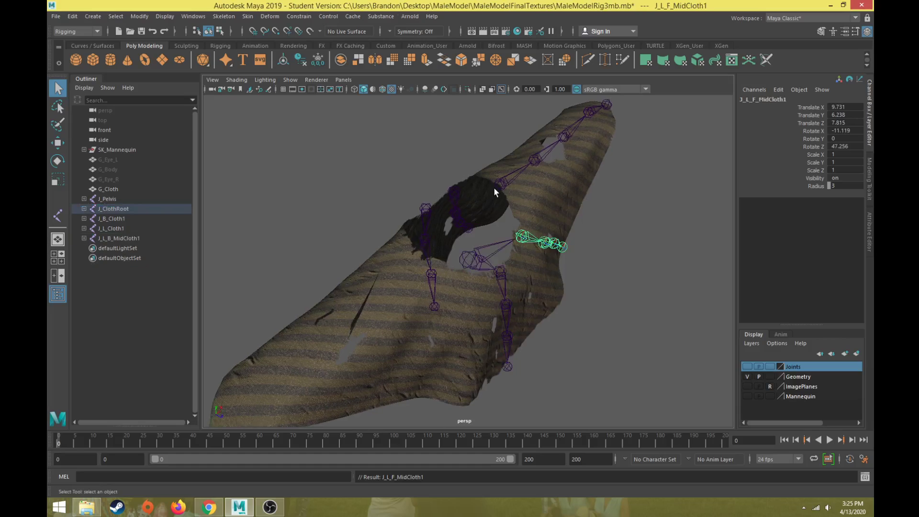
left_click(501, 184)
left_click(474, 257, "shift")
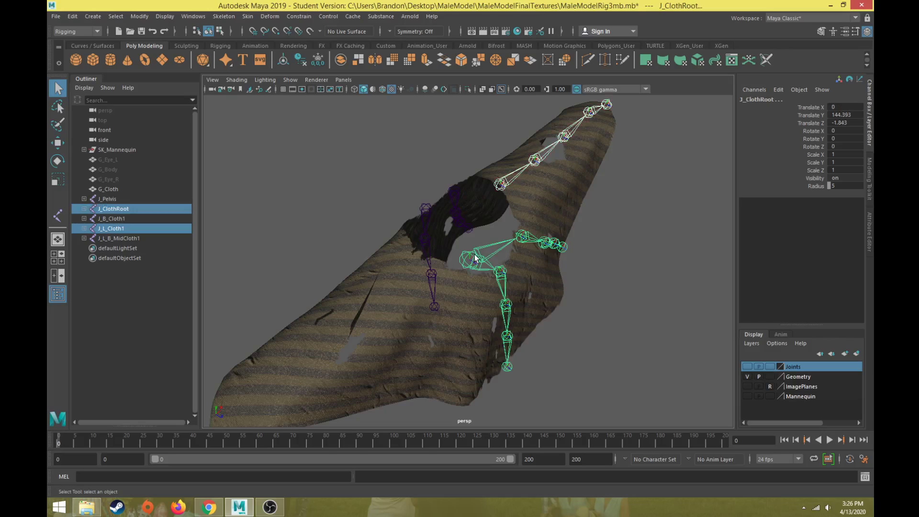
key("p")
Parent the diagonal back chain J_L_B_MidCloth1 and the centre back chain J_B_Cloth1 under J_ClothRoot
left_click(451, 188)
left_click(470, 252, "shift")
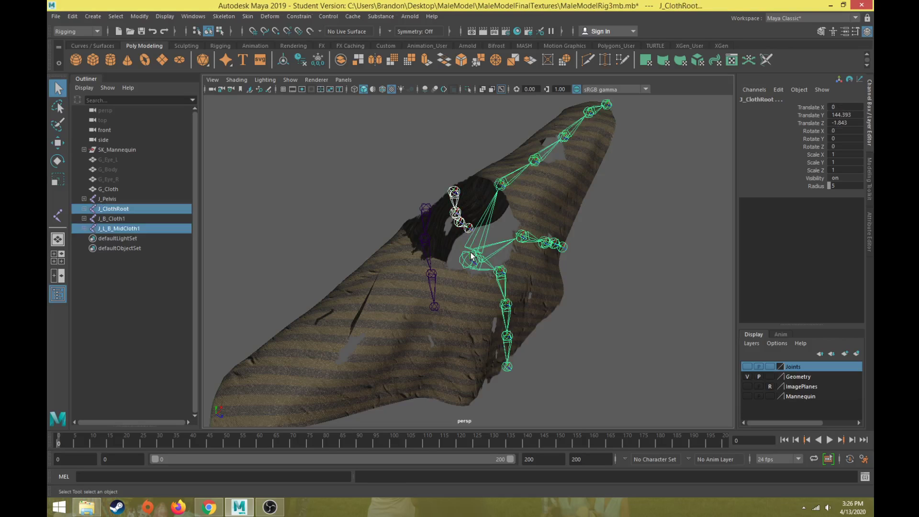
key("p")
left_click(429, 204)
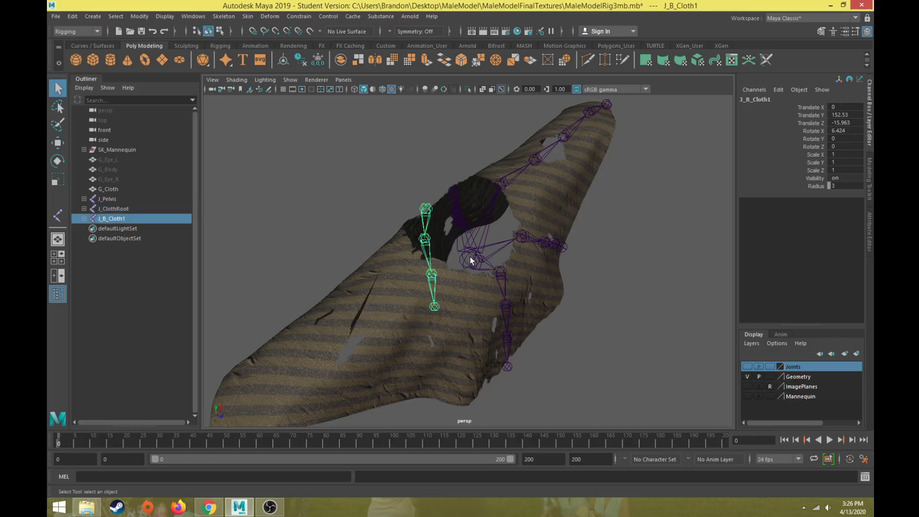
left_click(471, 259, "shift")
key("p")
left_click(467, 257)
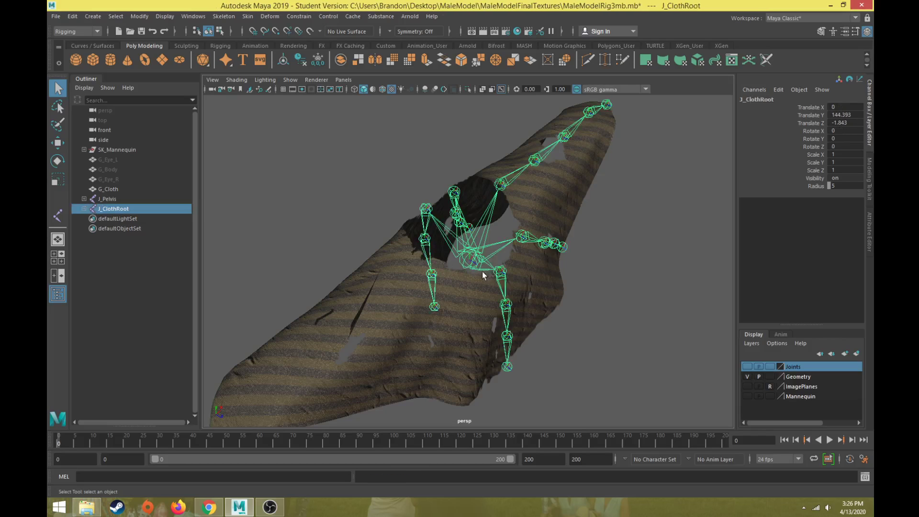
left_click_drag(468, 257, 433, 276, "alt")
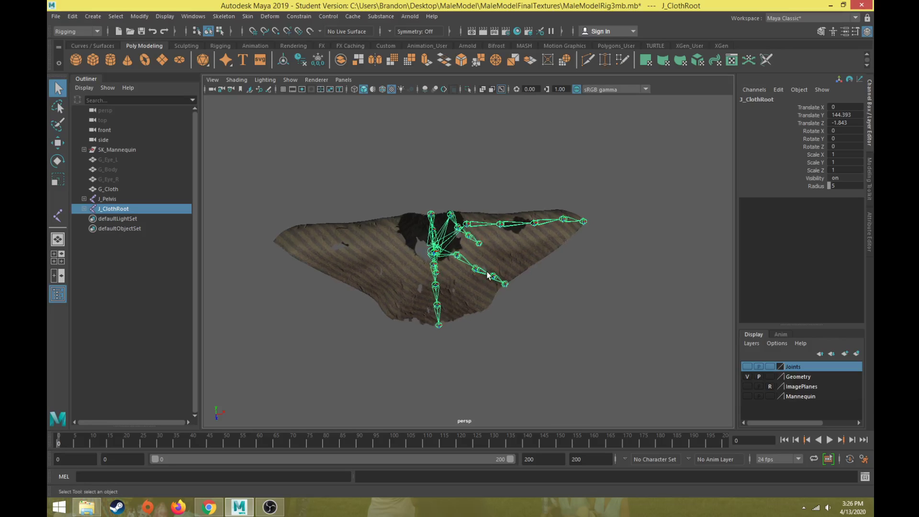
Expand the whole J_ClothRoot hierarchy and check the diagonal front and shoulder chains within it
scroll(486, 275, "up", 2)
left_click_drag(443, 274, 433, 222, "alt")
left_click(437, 216)
left_click(84, 209)
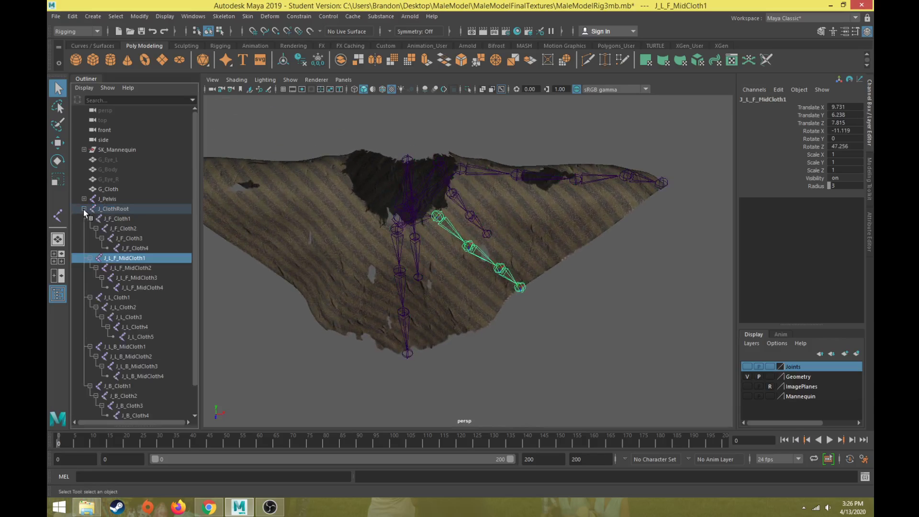
left_click(459, 169)
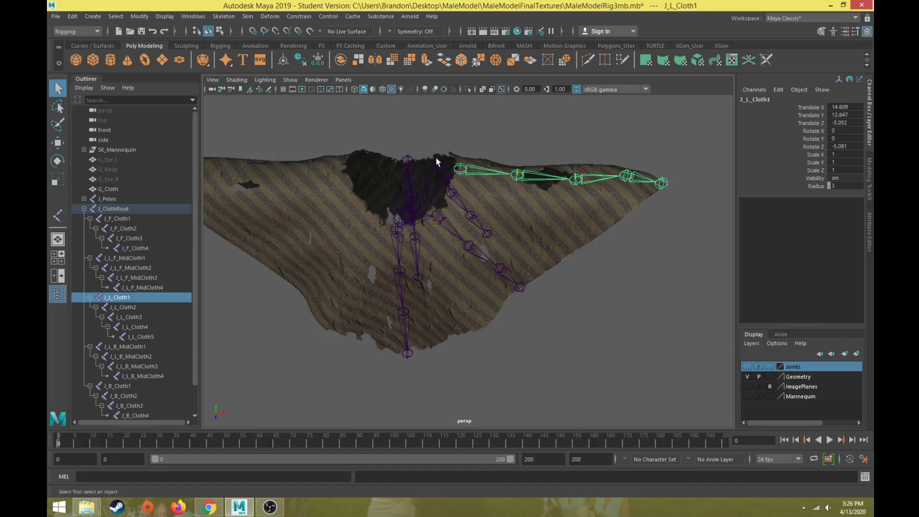
Try to mirror the three J_L_ cloth chains together across YZ with the Behavior function, replacing L with R in the joint names
key("Right")
left_click_drag(411, 190, 449, 220, "alt")
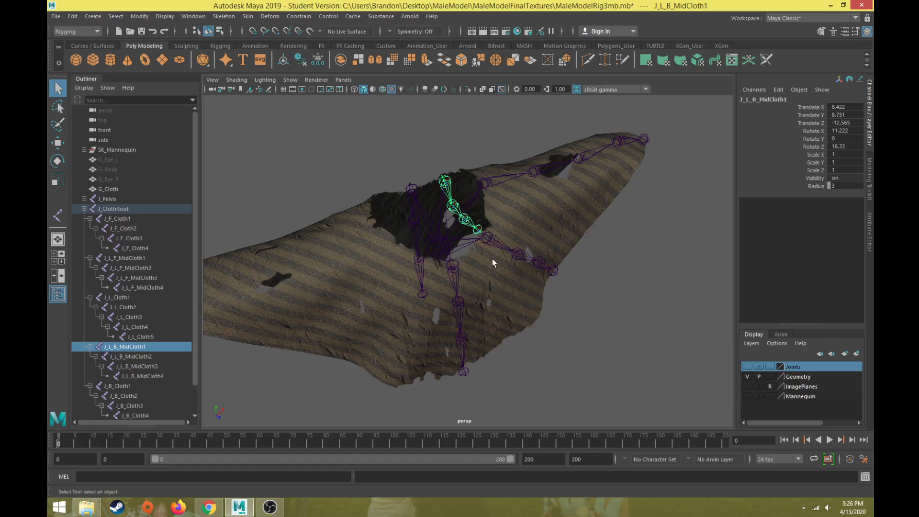
left_click(490, 238, "shift")
left_click(479, 177, "shift")
left_click_drag(479, 177, 404, 226, "alt")
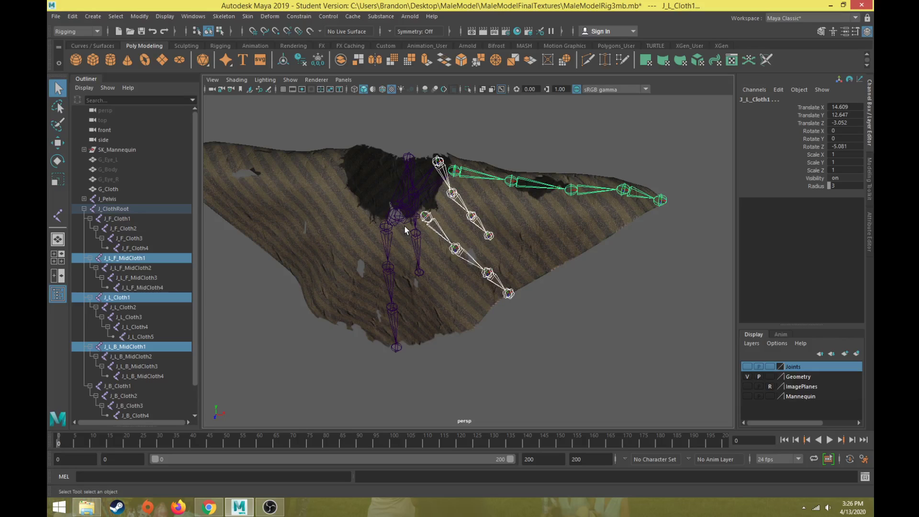
left_click(228, 17)
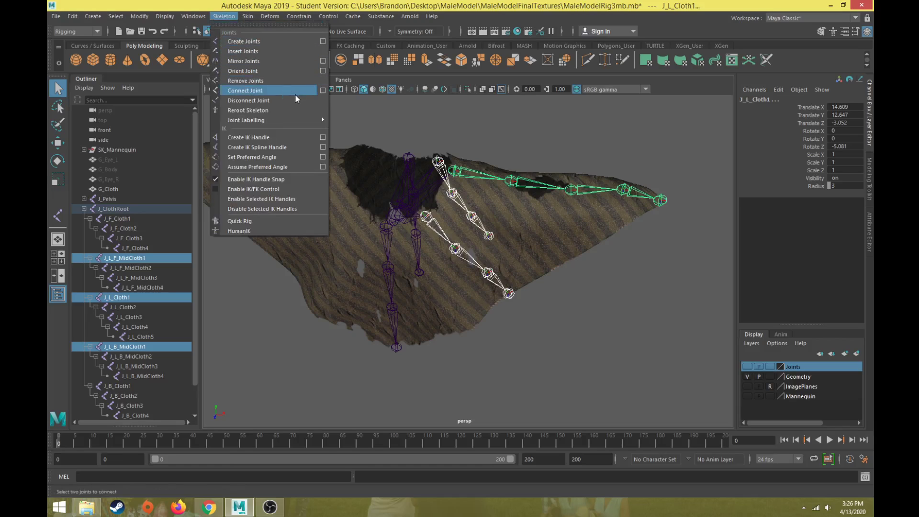
left_click(323, 61)
left_click_drag(213, 98, 195, 48)
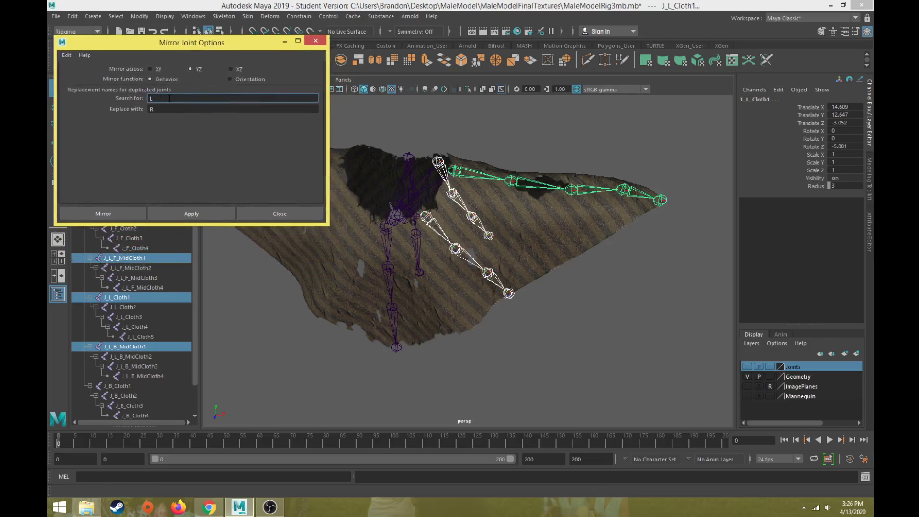
left_click_drag(170, 98, 141, 103)
key("Tab")
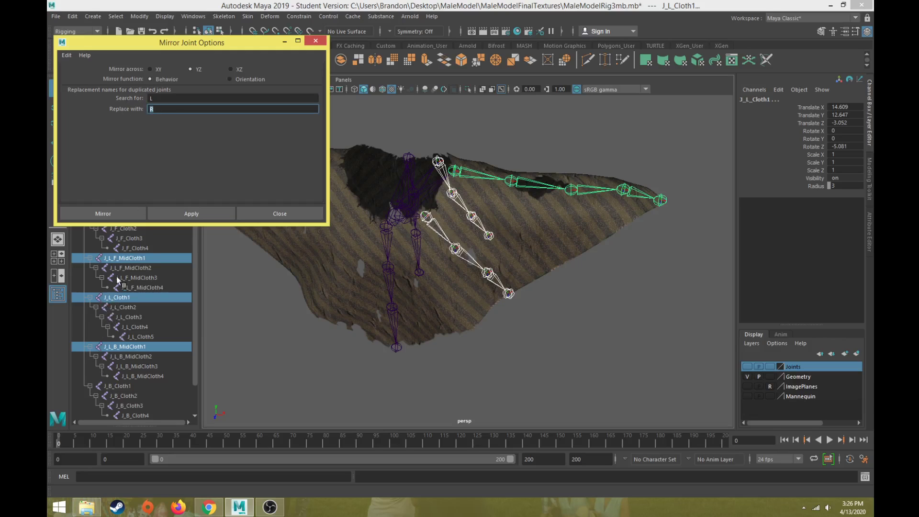
left_click(172, 214)
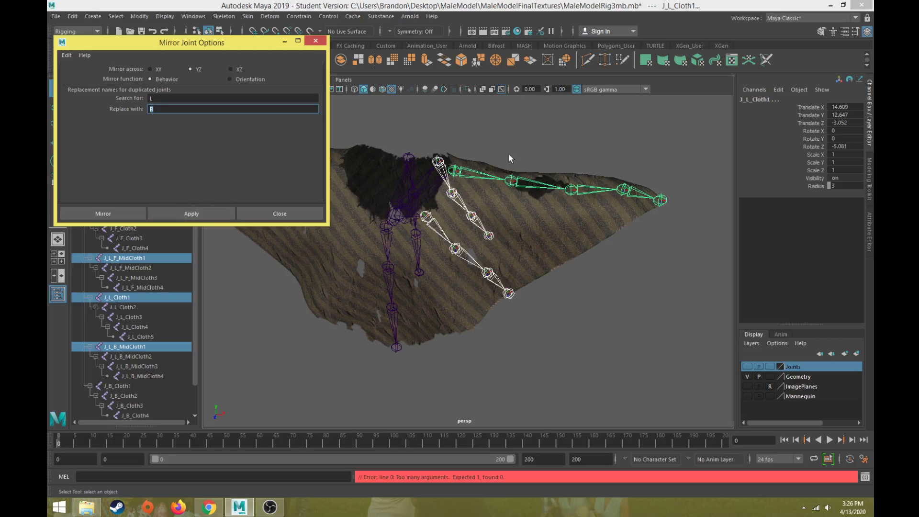
Mirror the shoulder chain J_L_Cloth1 and the diagonal front chain J_L_F_MidCloth1 individually across YZ, replacing L with R
left_click(455, 170)
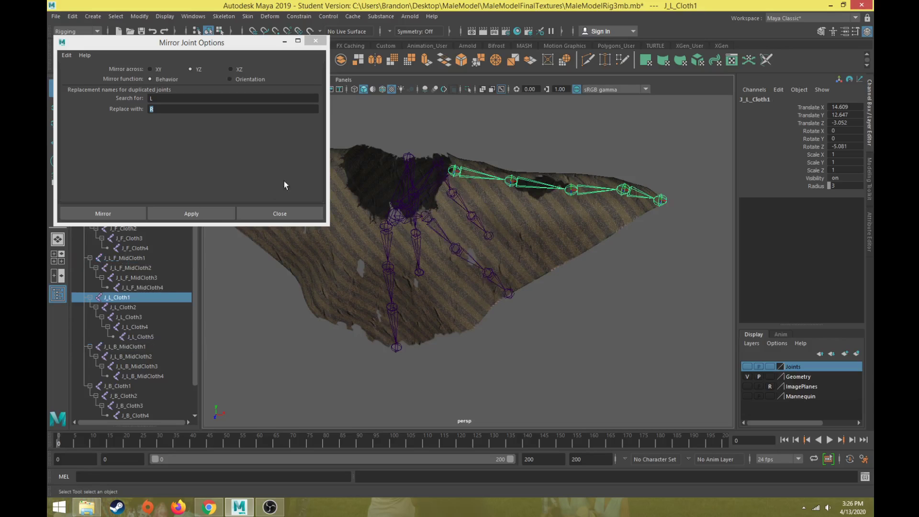
left_click(187, 214)
middle_click_drag(358, 268, 492, 292, "alt")
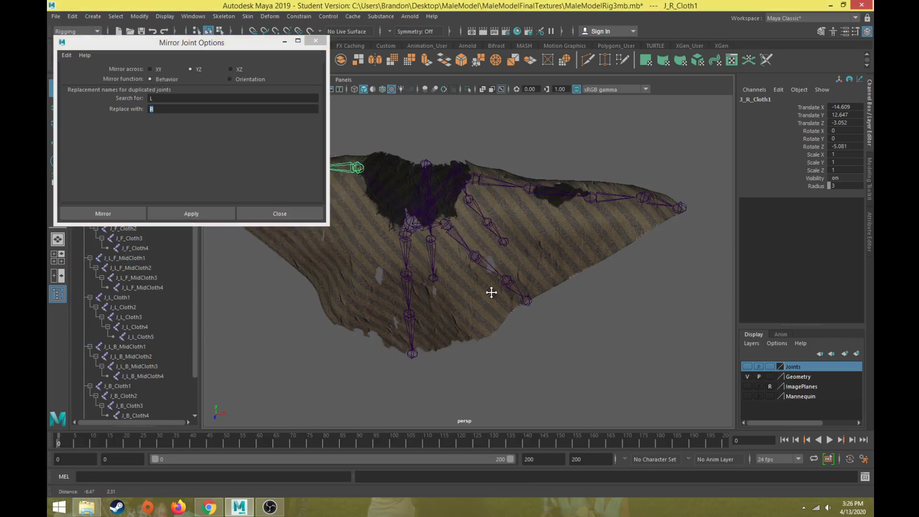
mouse_move(492, 292)
left_mouse_down("alt")
mouse_move(607, 318)
mouse_move(476, 297)
left_mouse_up("alt")
left_click(577, 255)
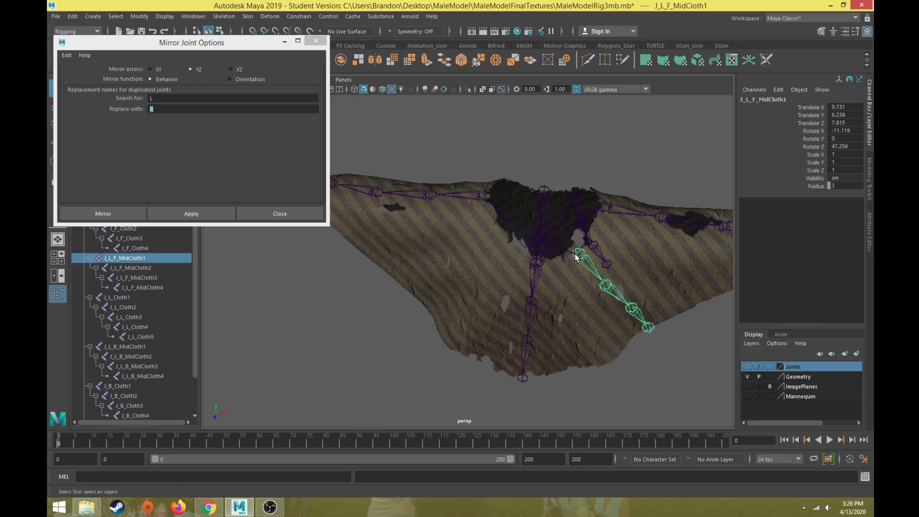
left_click(205, 214)
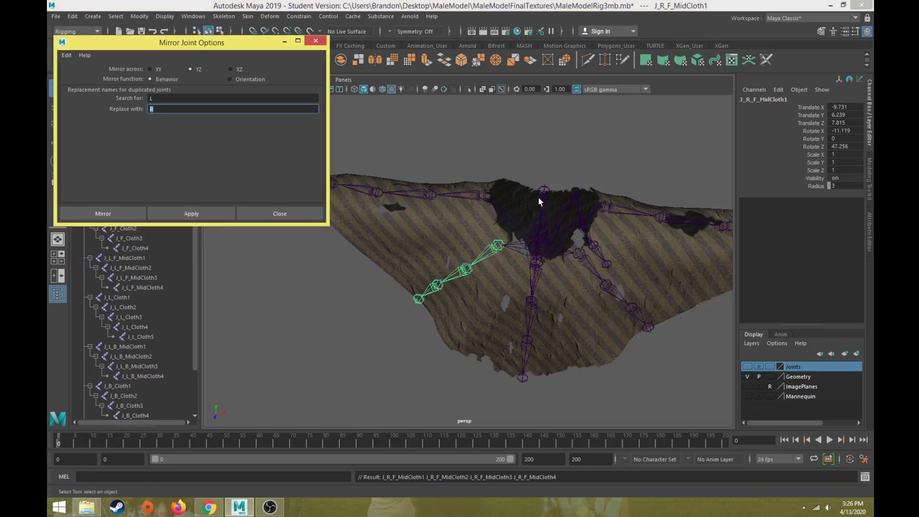
Mirror the diagonal back chain J_L_B_MidCloth1 across YZ, replacing L with R, and close the mirror options
left_click(575, 191)
left_click(214, 214)
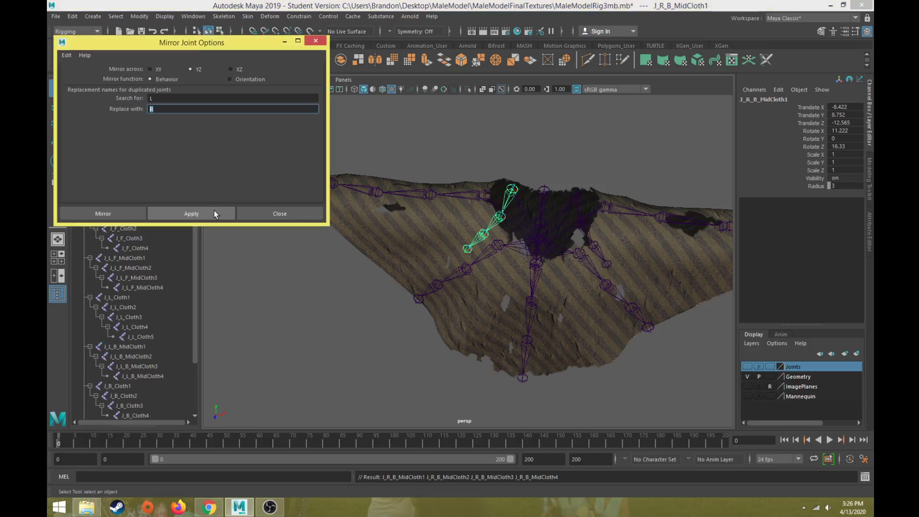
left_click(289, 214)
left_click_drag(360, 279, 459, 315, "alt")
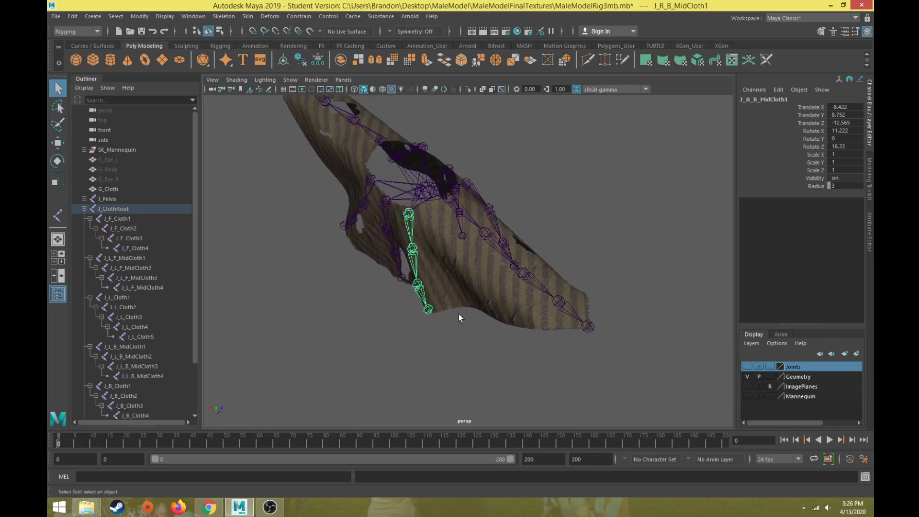
Expand the three mirrored J_R_ chains under J_ClothRoot, check their joint names, and select the cloth root
scroll(183, 283, "down", 2)
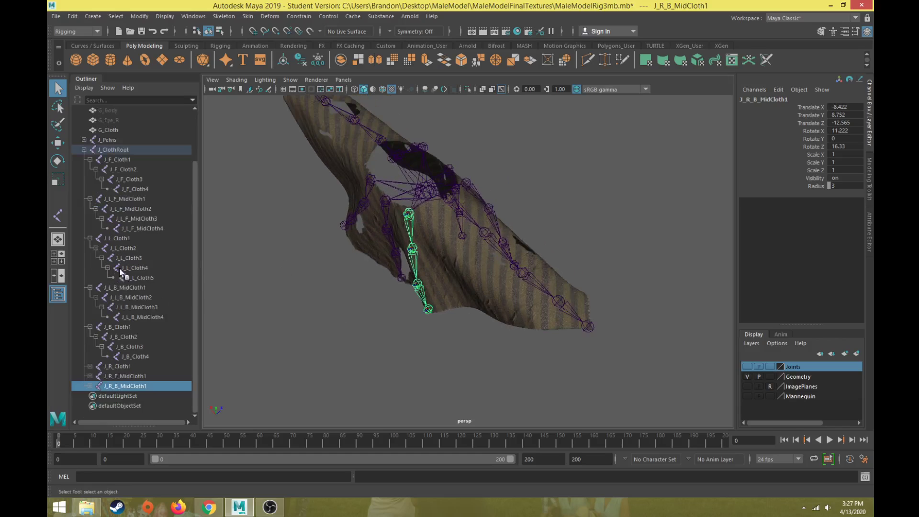
left_click(90, 385, "shift")
left_click(90, 377, "shift")
left_click(90, 366, "shift")
scroll(158, 338, "down", 4)
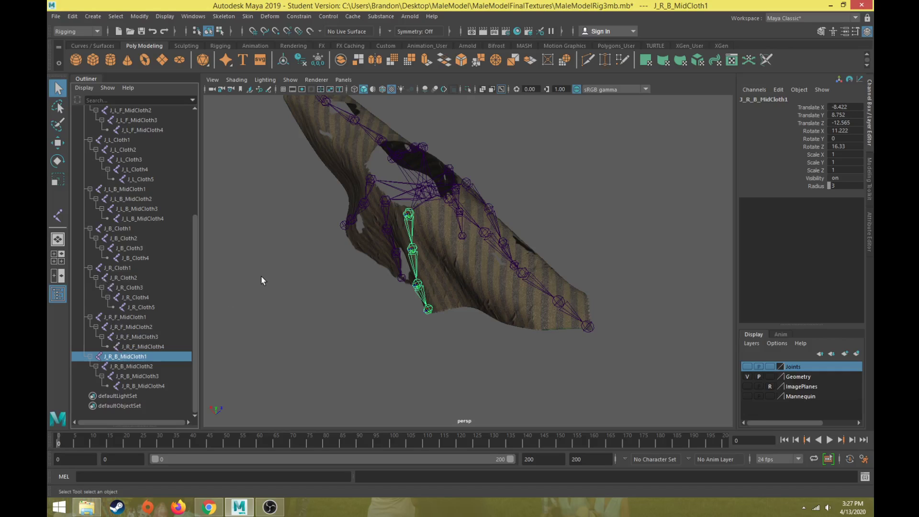
left_click_drag(268, 289, 393, 307, "alt")
left_click(513, 243)
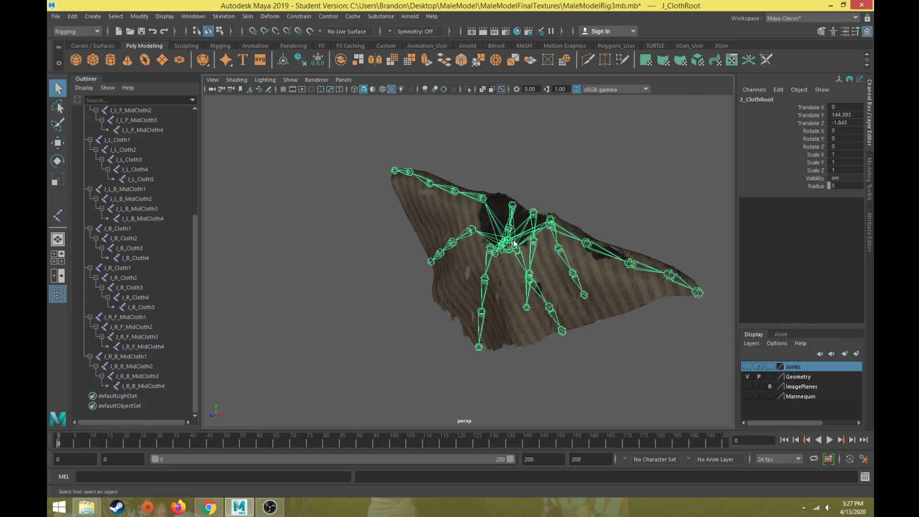
Turn on the Joints layer's visibility to show the body skeleton together with the J_ClothRoot joints
left_click_drag(415, 338, 499, 305, "alt")
left_click(747, 367)
scroll(531, 297, "up", 3)
left_click(320, 281)
left_click(508, 234)
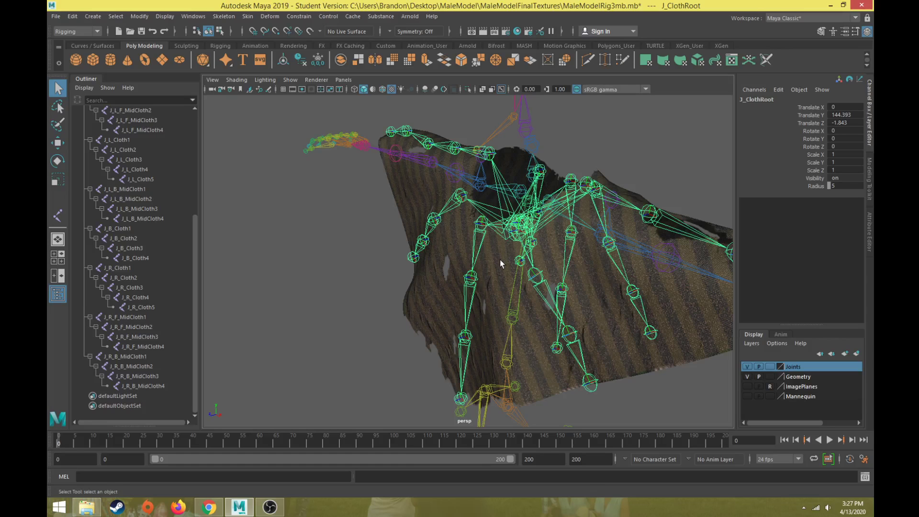
left_click_drag(500, 262, 539, 266, "alt")
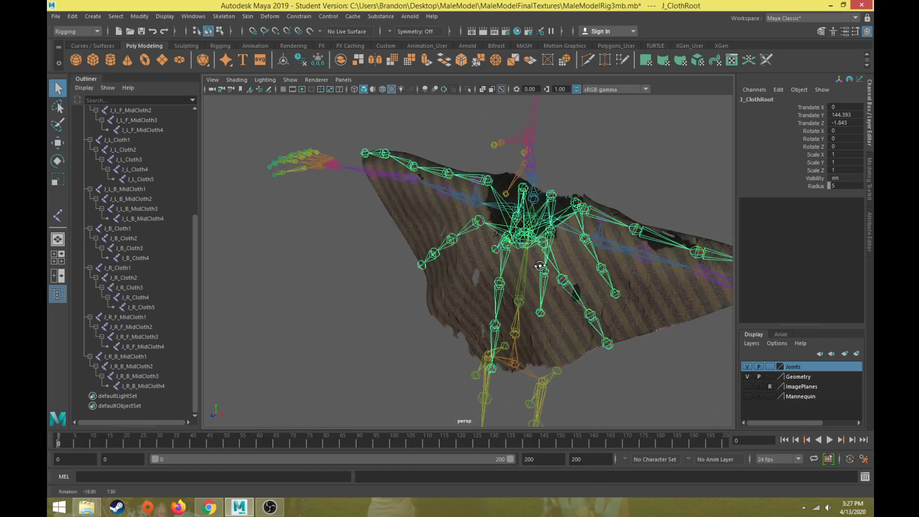
Parent J_ClothRoot under the body skeleton's J_Spine3 joint and check the combined hierarchy by selecting J_Spine3
left_click(530, 219)
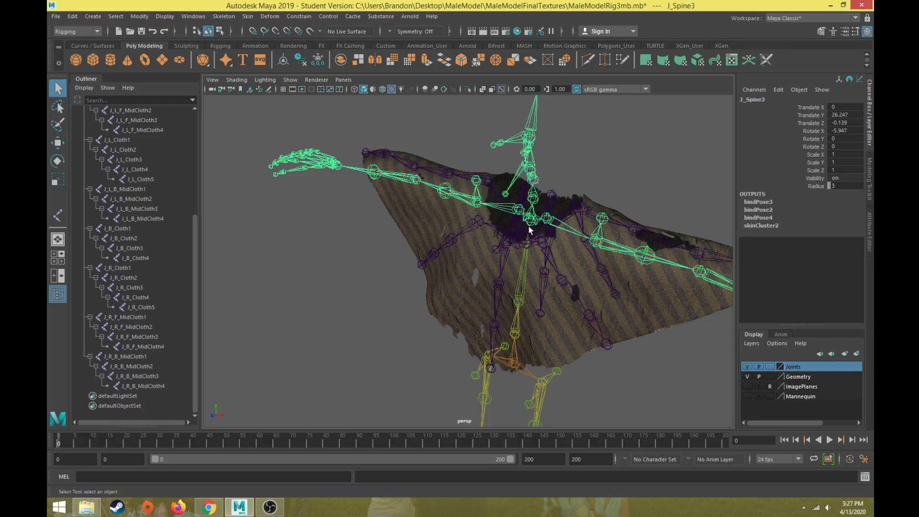
left_click(522, 243)
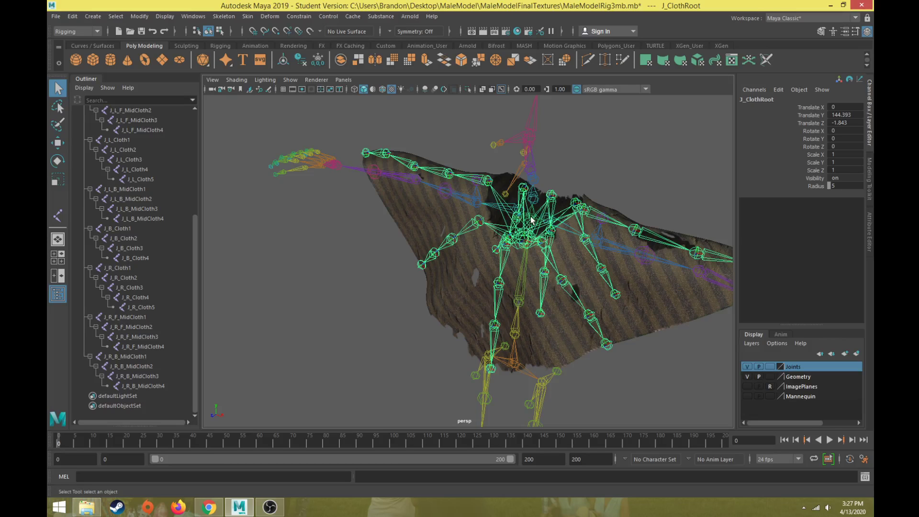
left_click(532, 225)
scroll(534, 229, "up", 5)
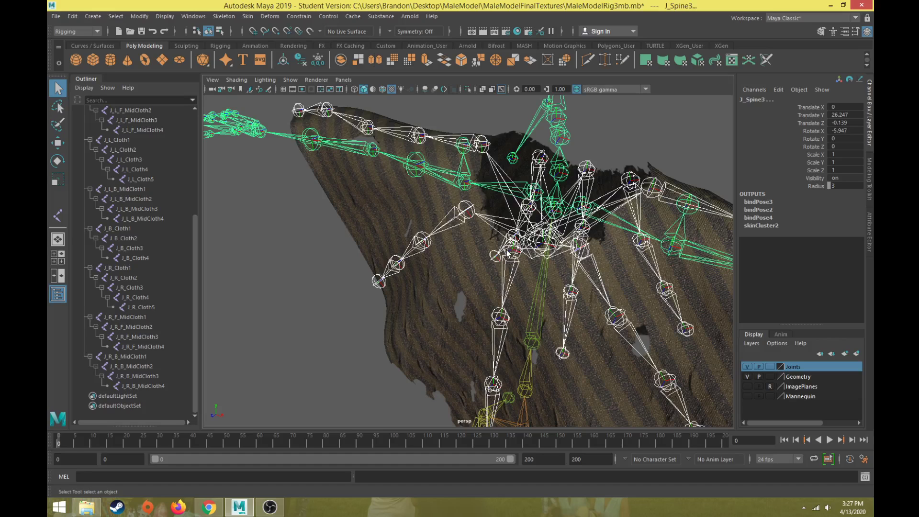
left_click(508, 254)
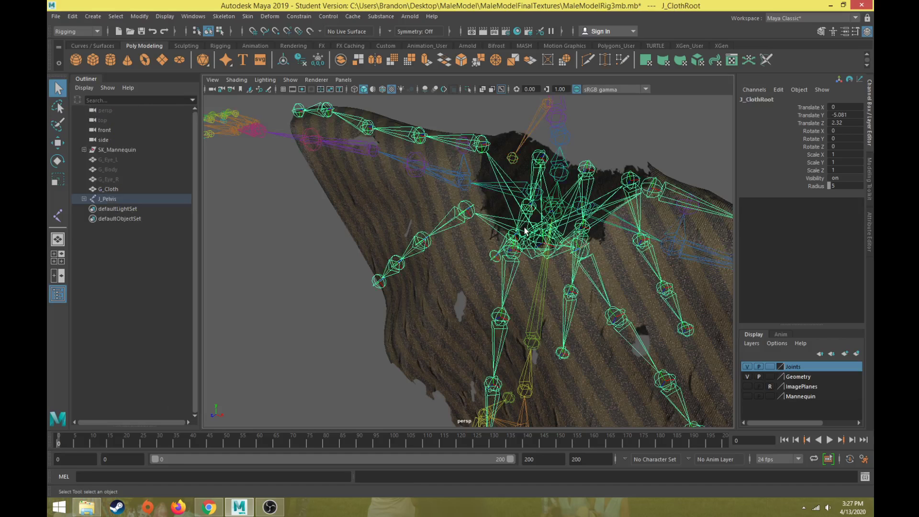
left_click_drag(524, 278, 512, 263, "alt")
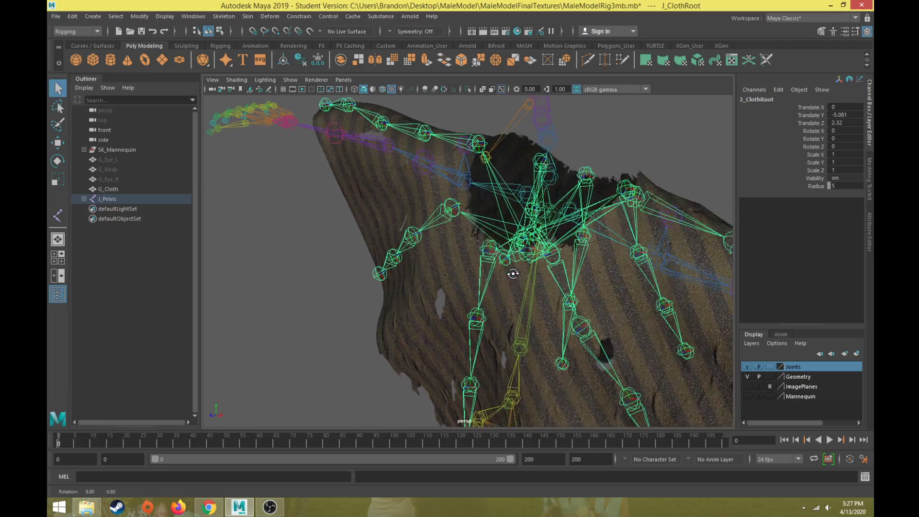
left_click(545, 218)
left_click_drag(502, 315, 493, 266, "alt")
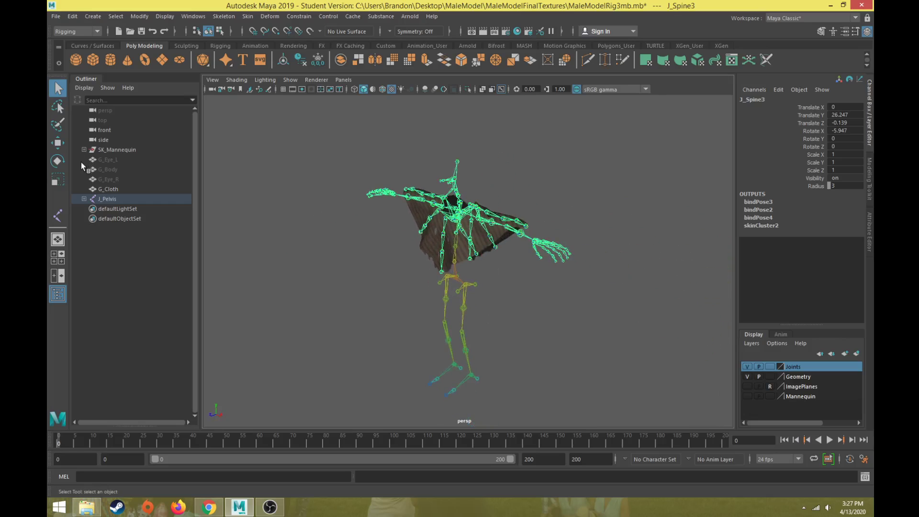
Unhide G_Body, clear the selection and inspect the full character with the poncho and its joints
left_click(108, 170)
key("shift+h")
left_click(391, 224)
scroll(393, 255, "up", 5)
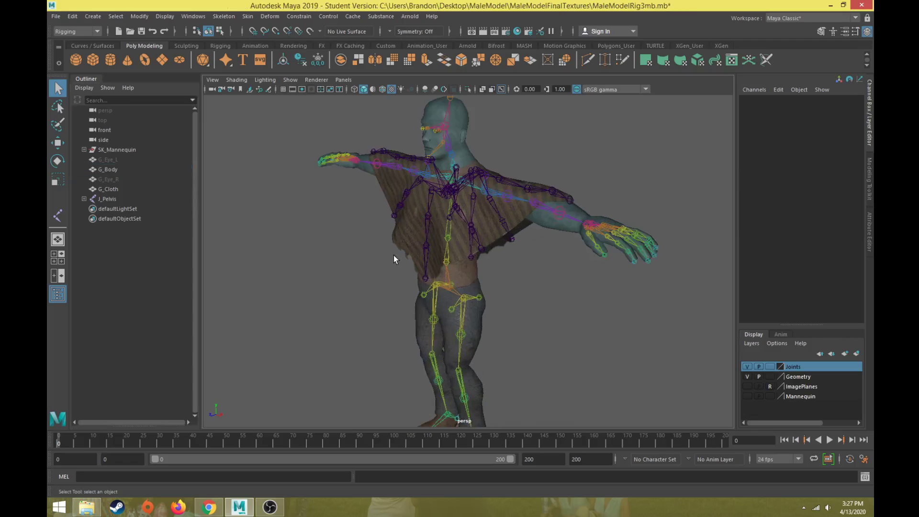
scroll(394, 254, "down", 3)
left_click_drag(365, 278, 392, 259, "alt")
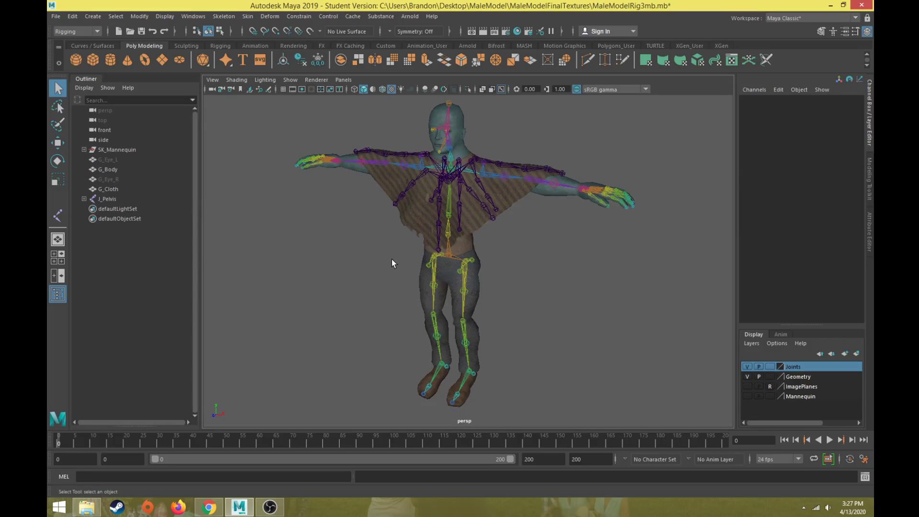